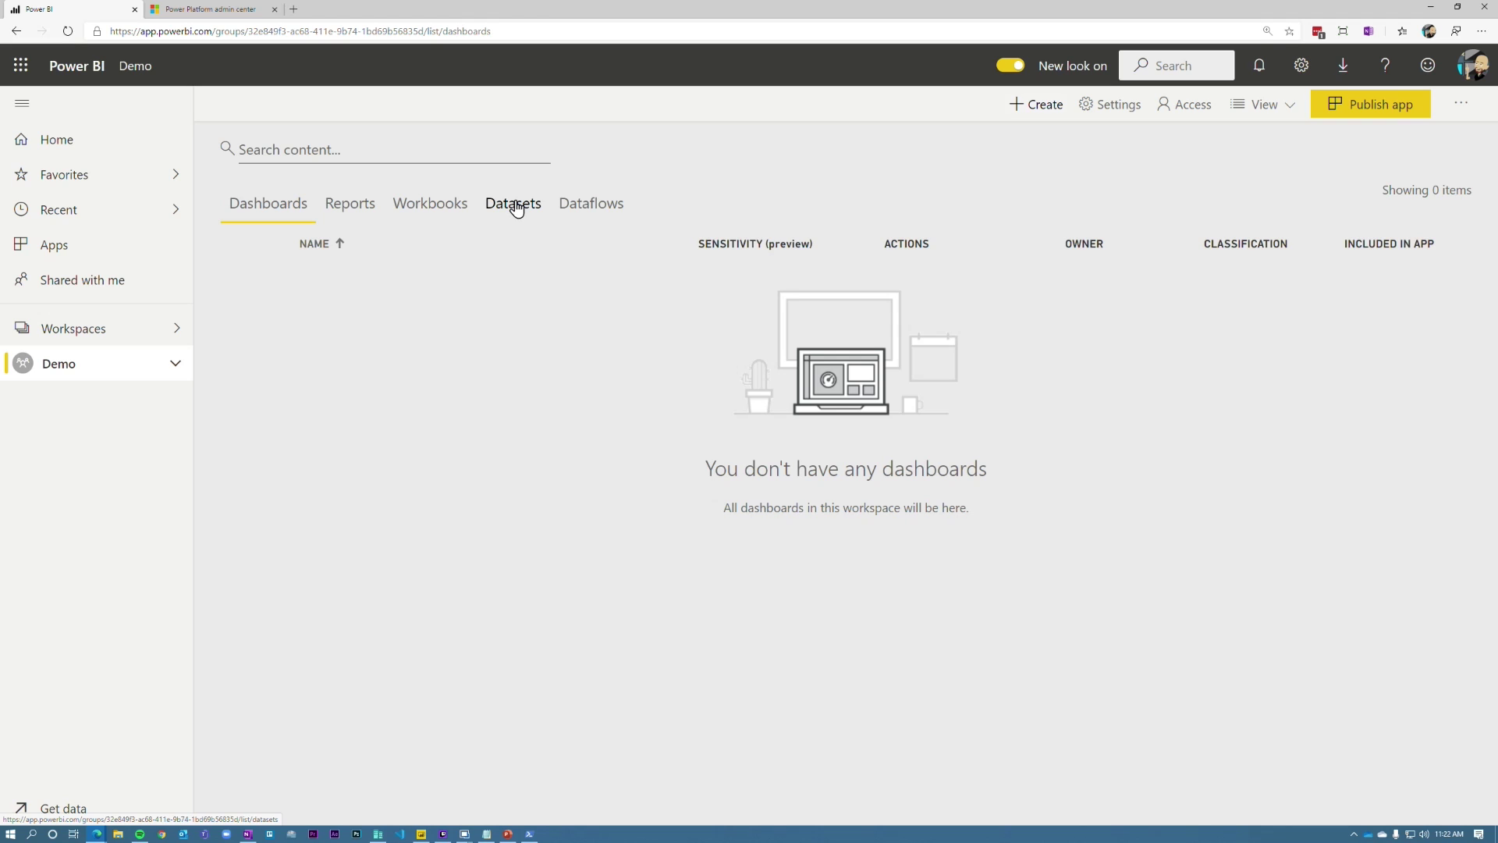
Step: Start a refresh of AdventureWorks Local from the Demo workspace's Datasets list
click(514, 207)
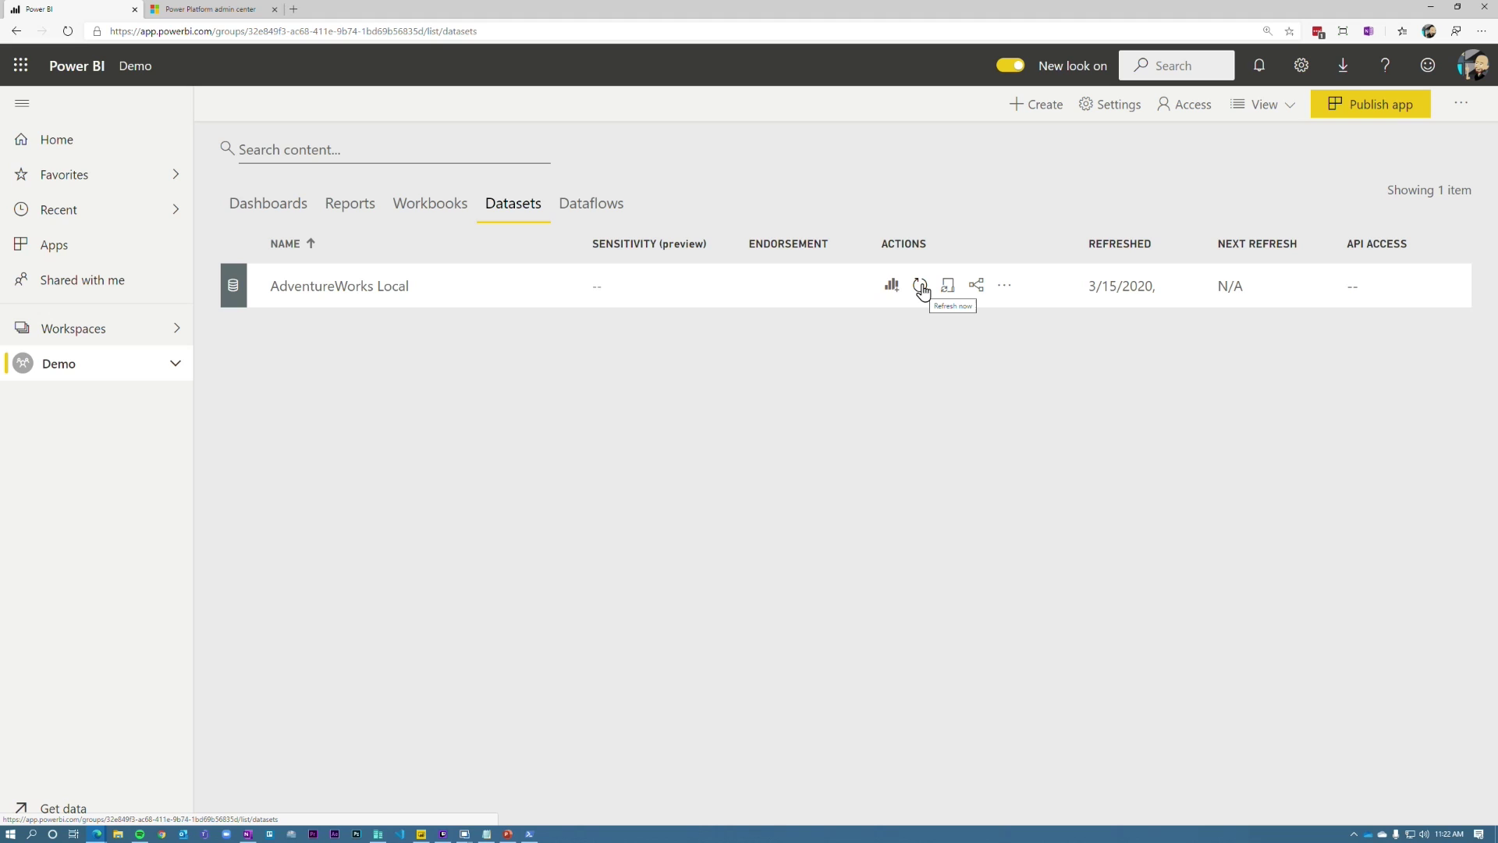
click(922, 288)
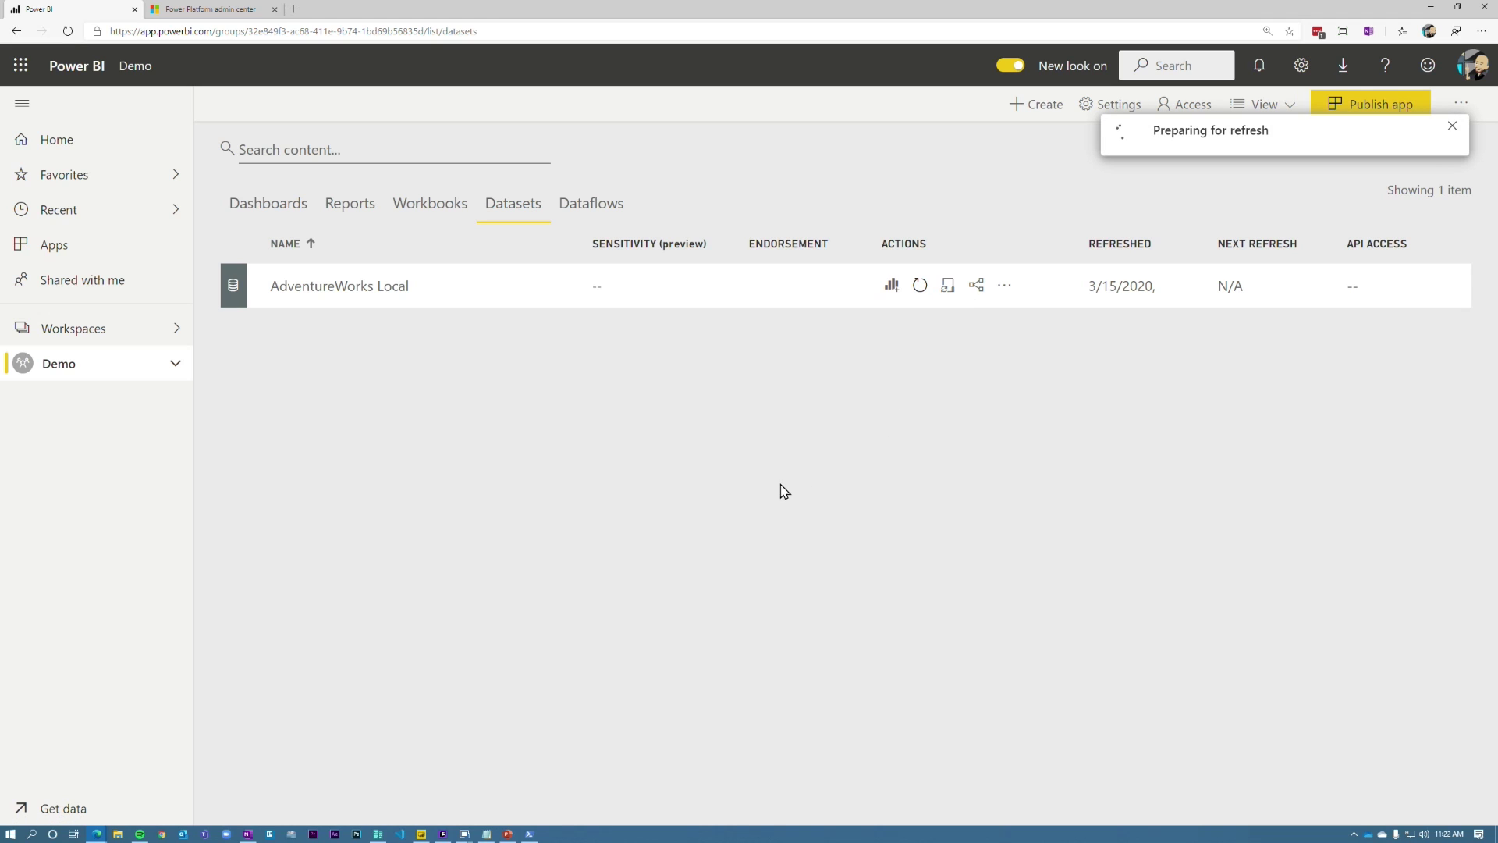
Step: Check the HostName column in the Profiler trace, then clear all captured trace events
mouse_move(465, 833)
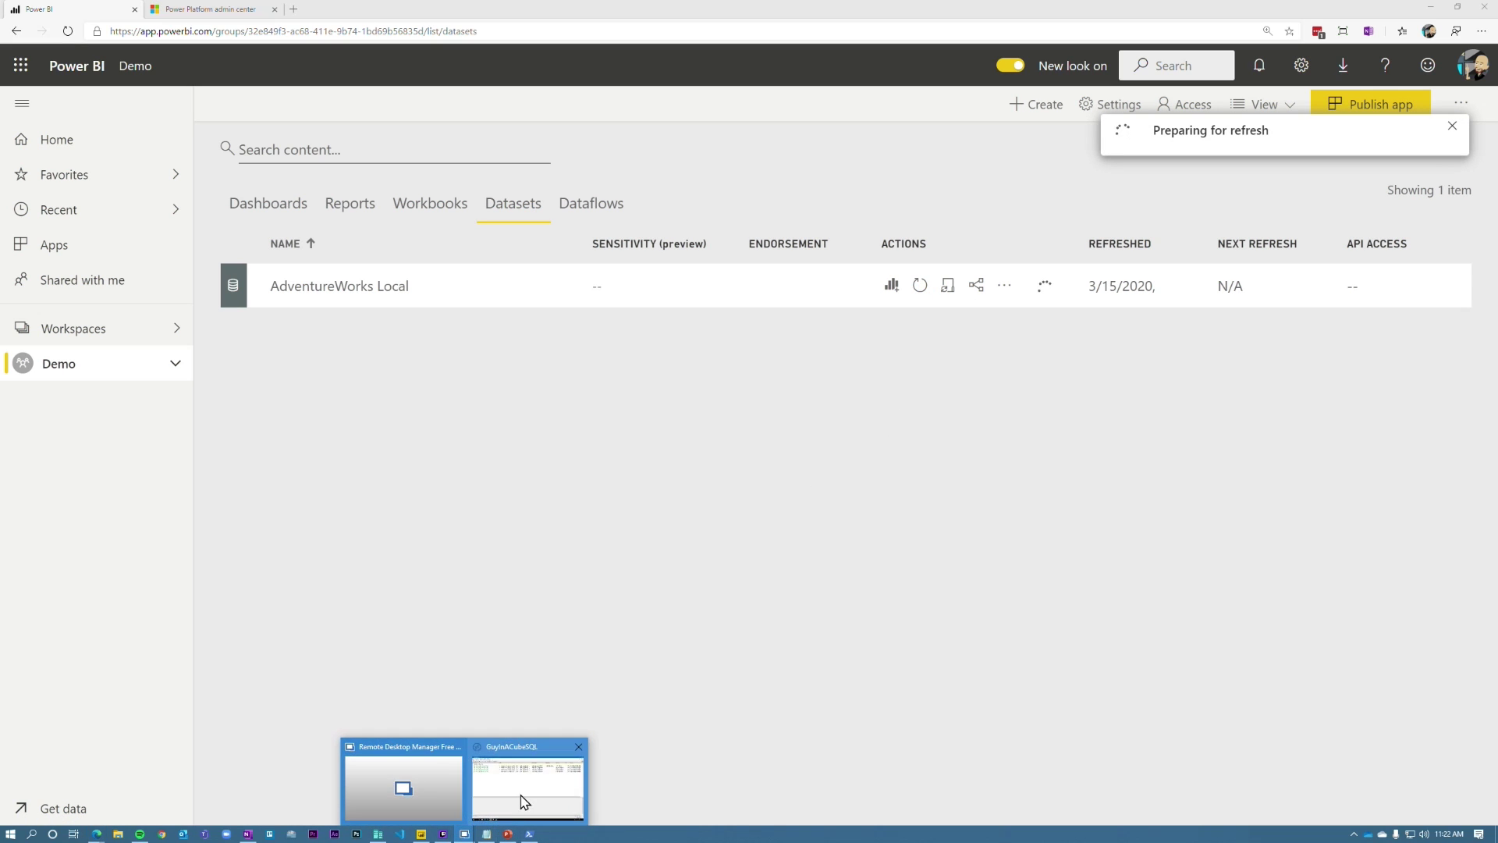
click(529, 780)
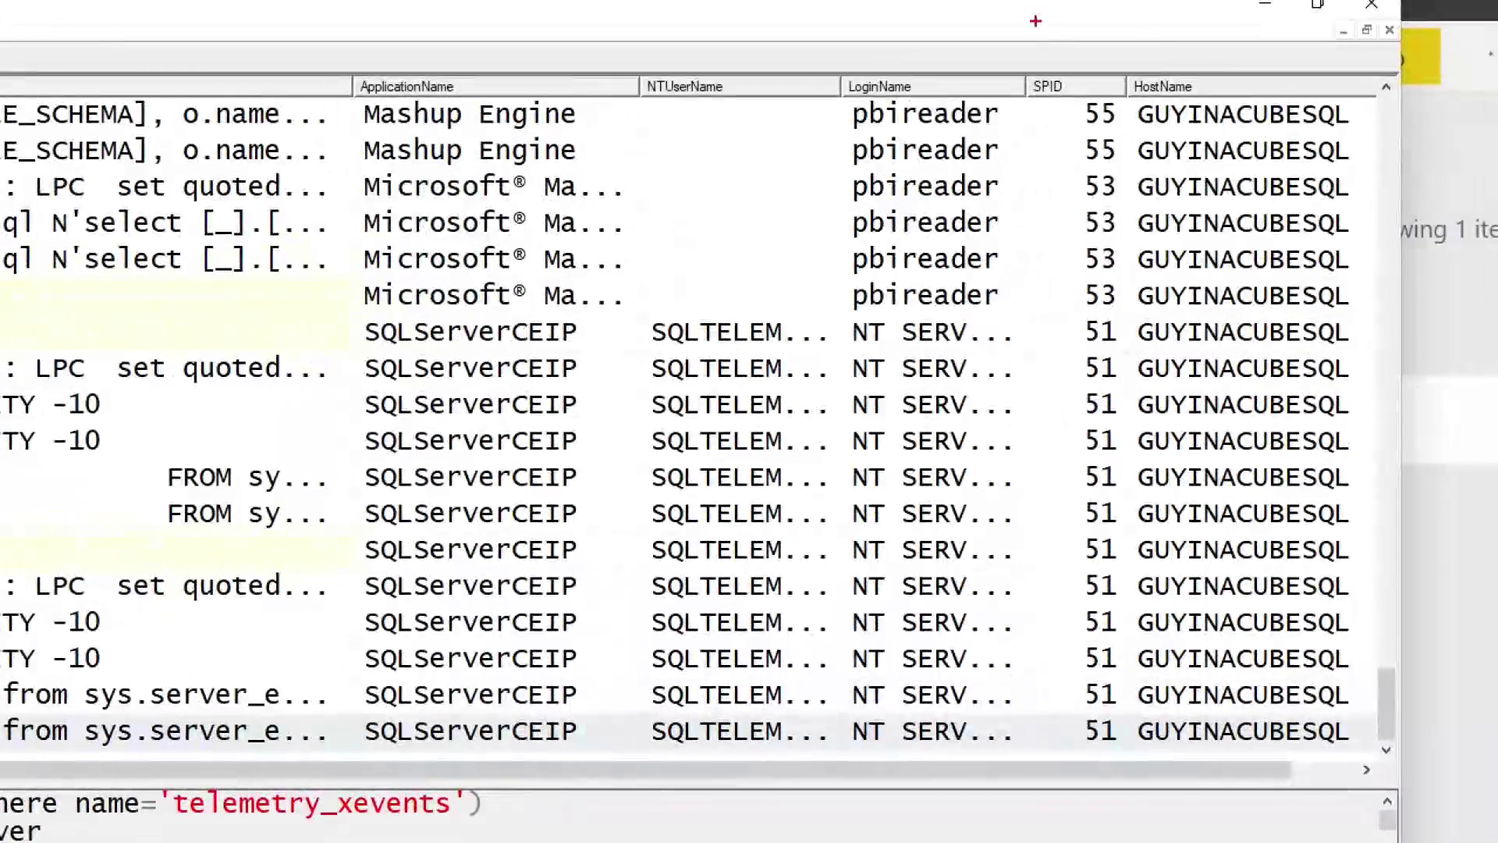
mouse_move(1103, 66)
mouse_down()
mouse_move(1389, 760)
mouse_move(1389, 747)
mouse_up()
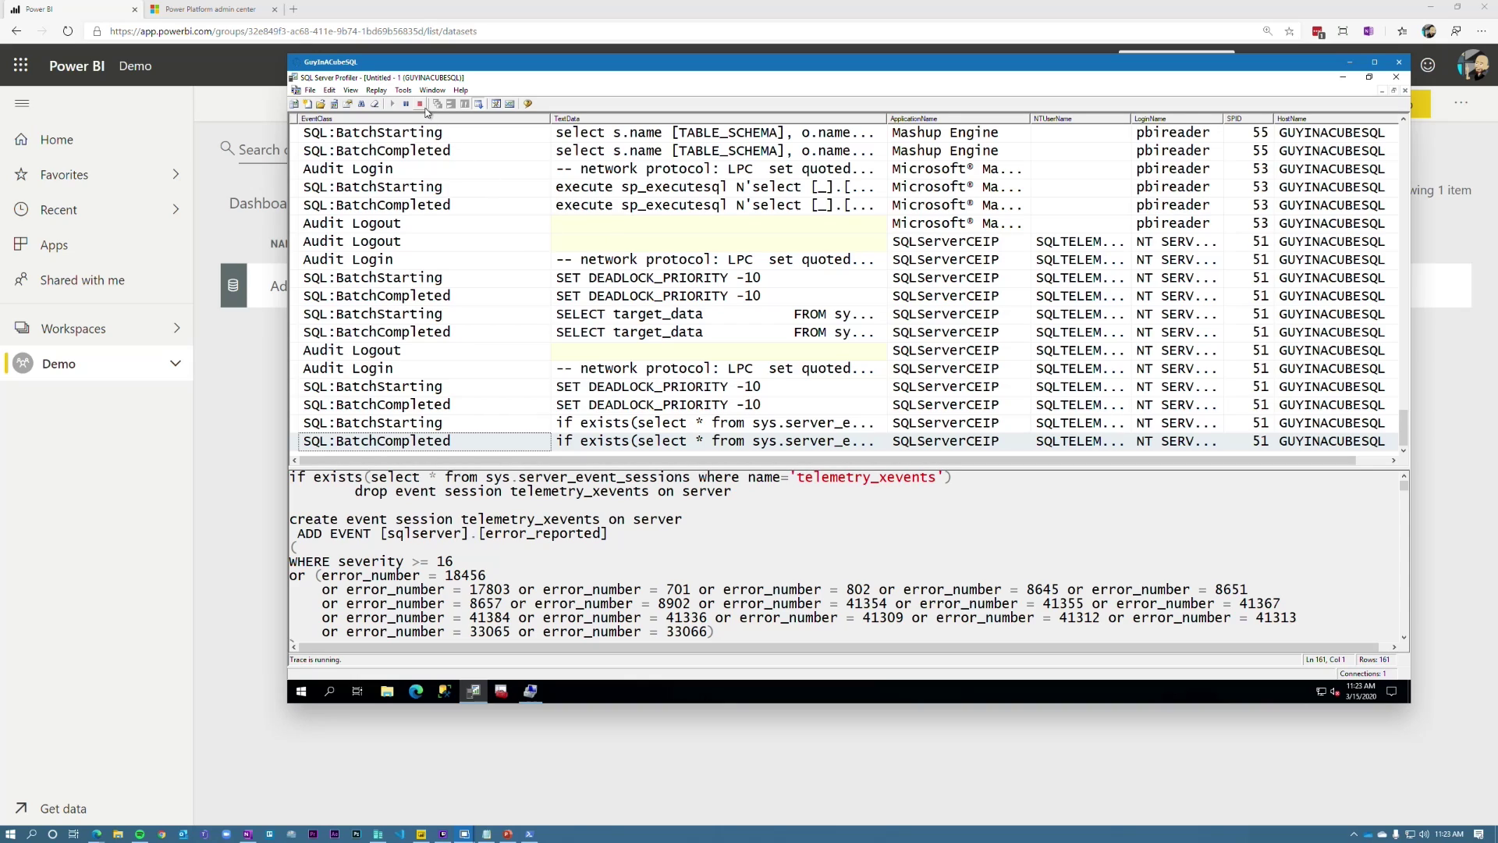
click(375, 104)
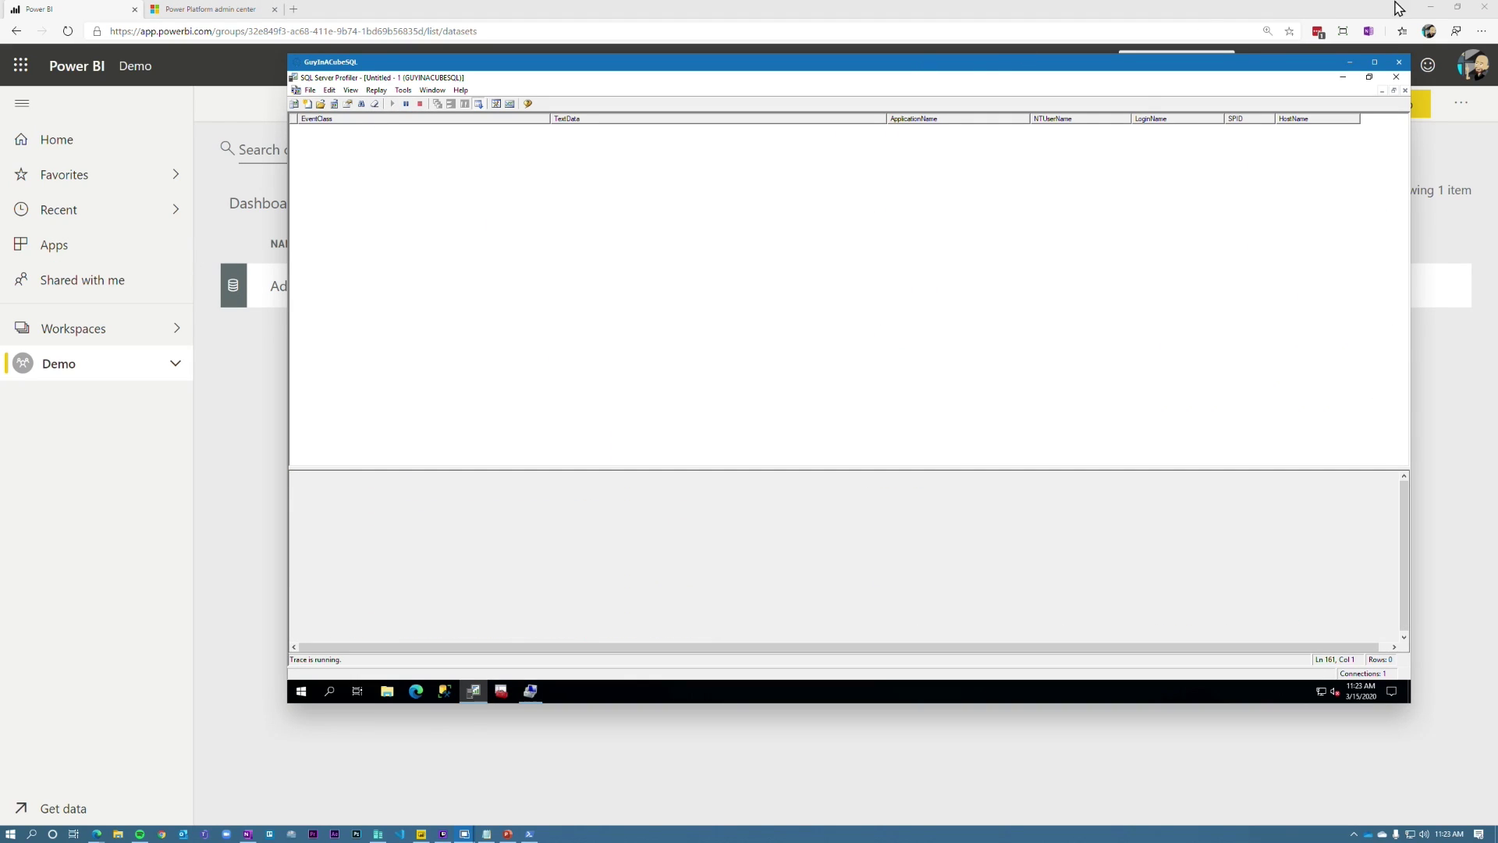
Step: Install the recommended standard gateway to the default folder and sign in with the account e-mail
click(807, 530)
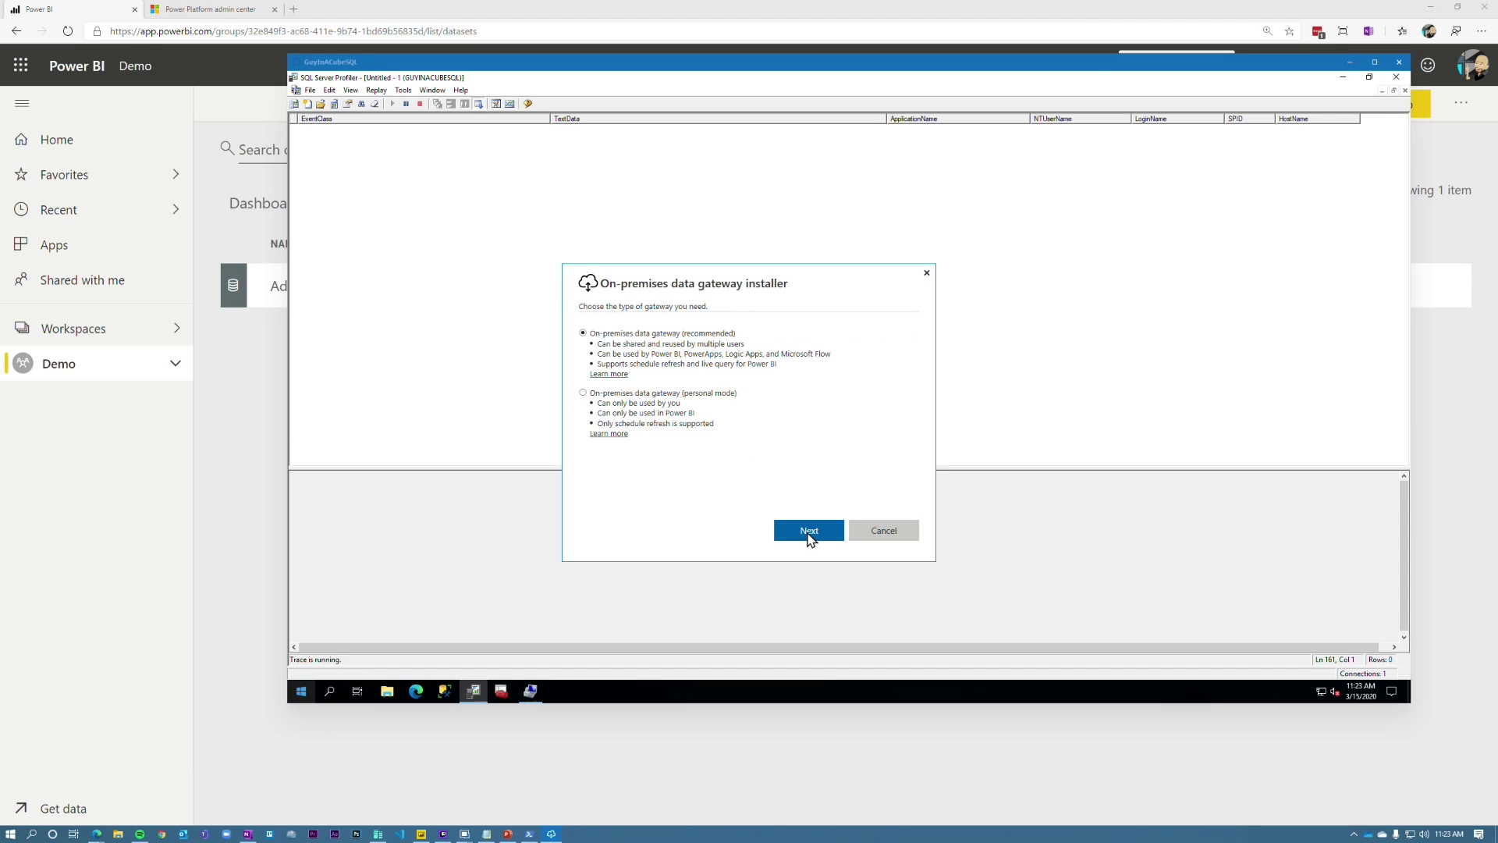
click(808, 534)
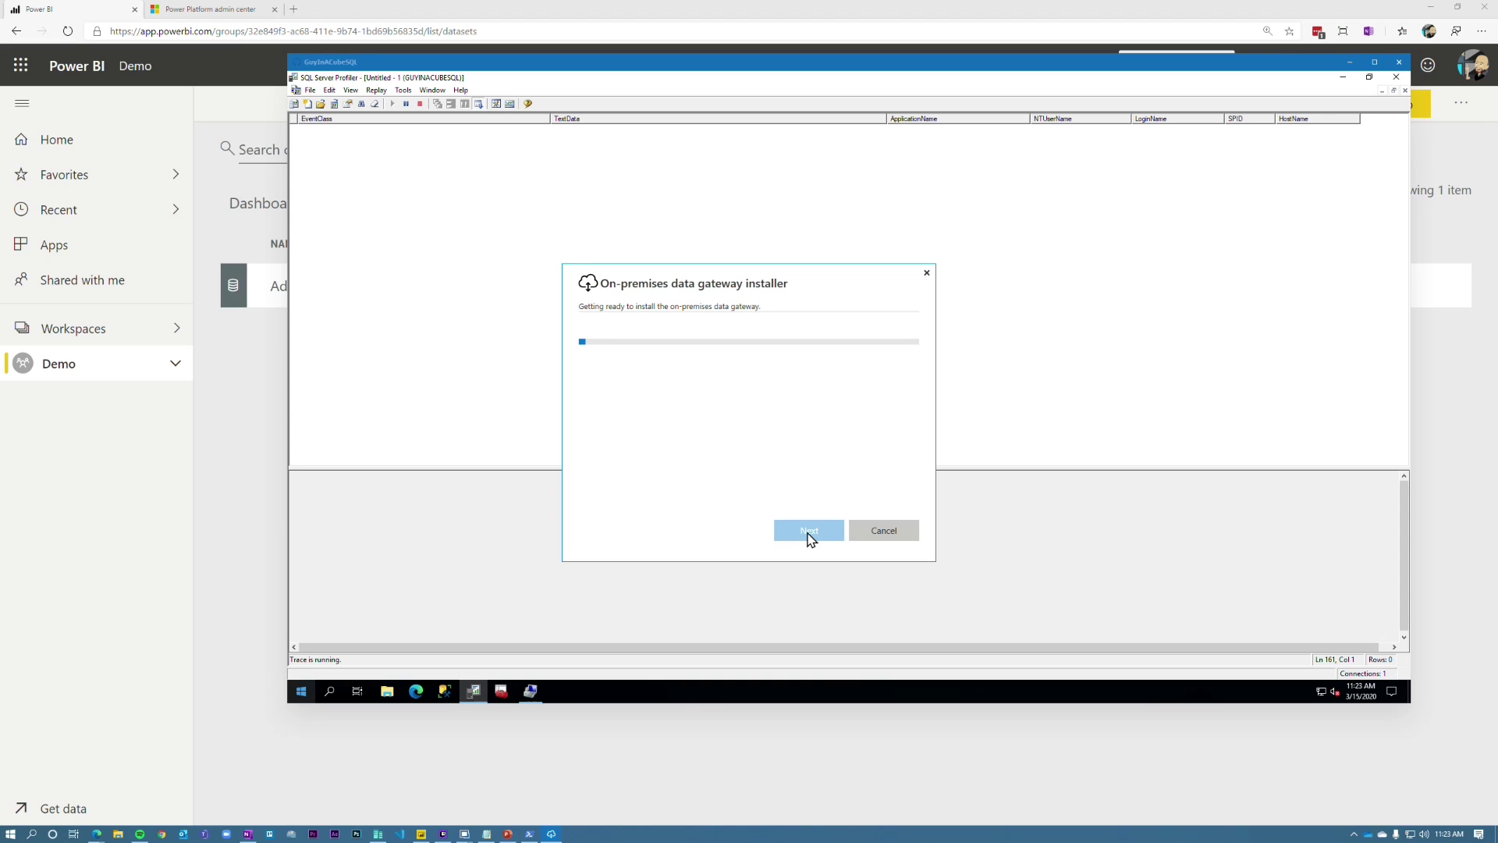
click(583, 444)
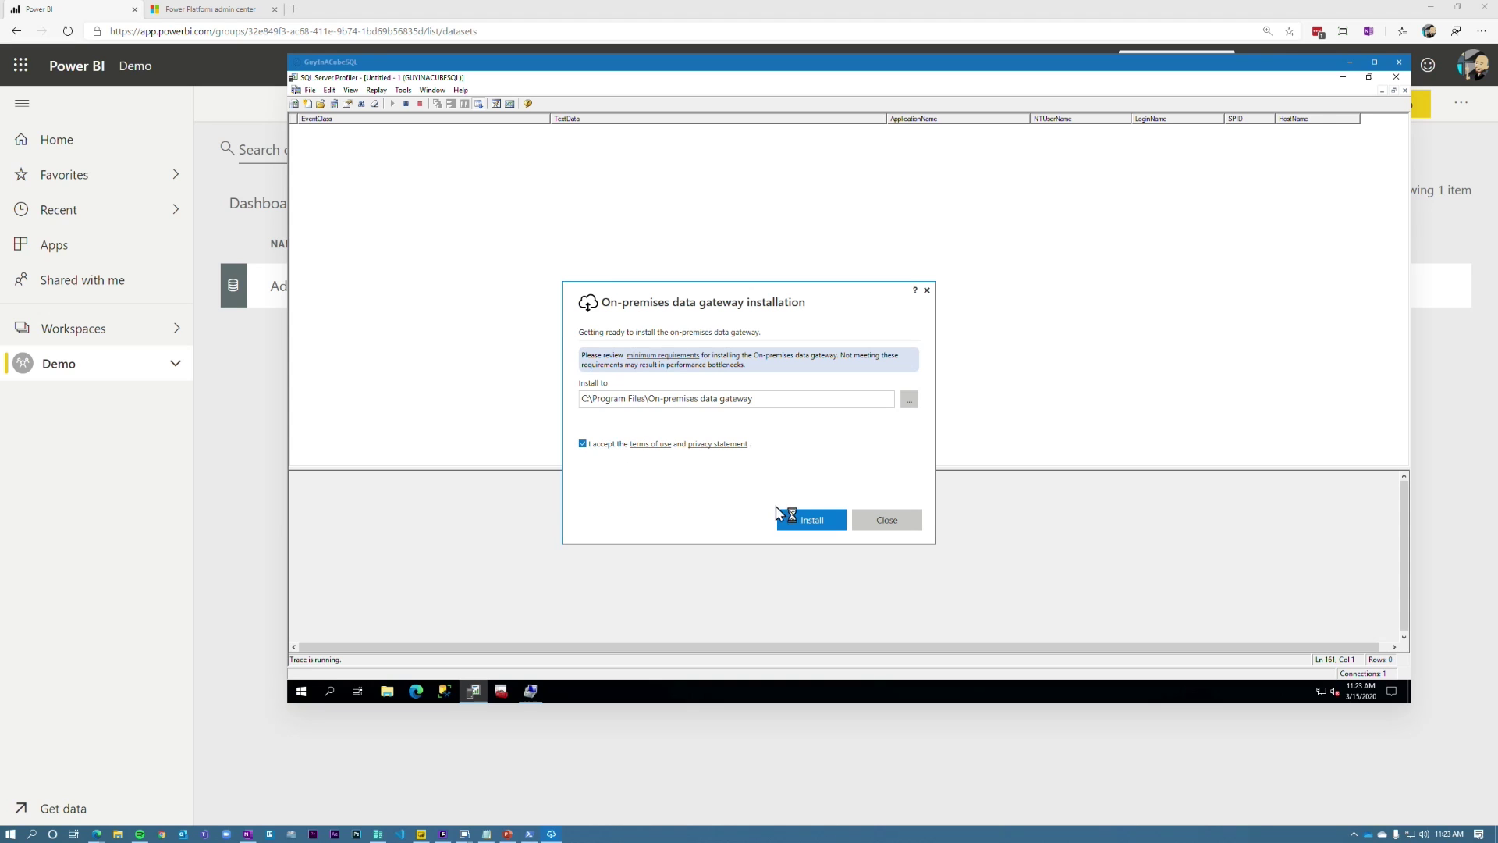
click(821, 524)
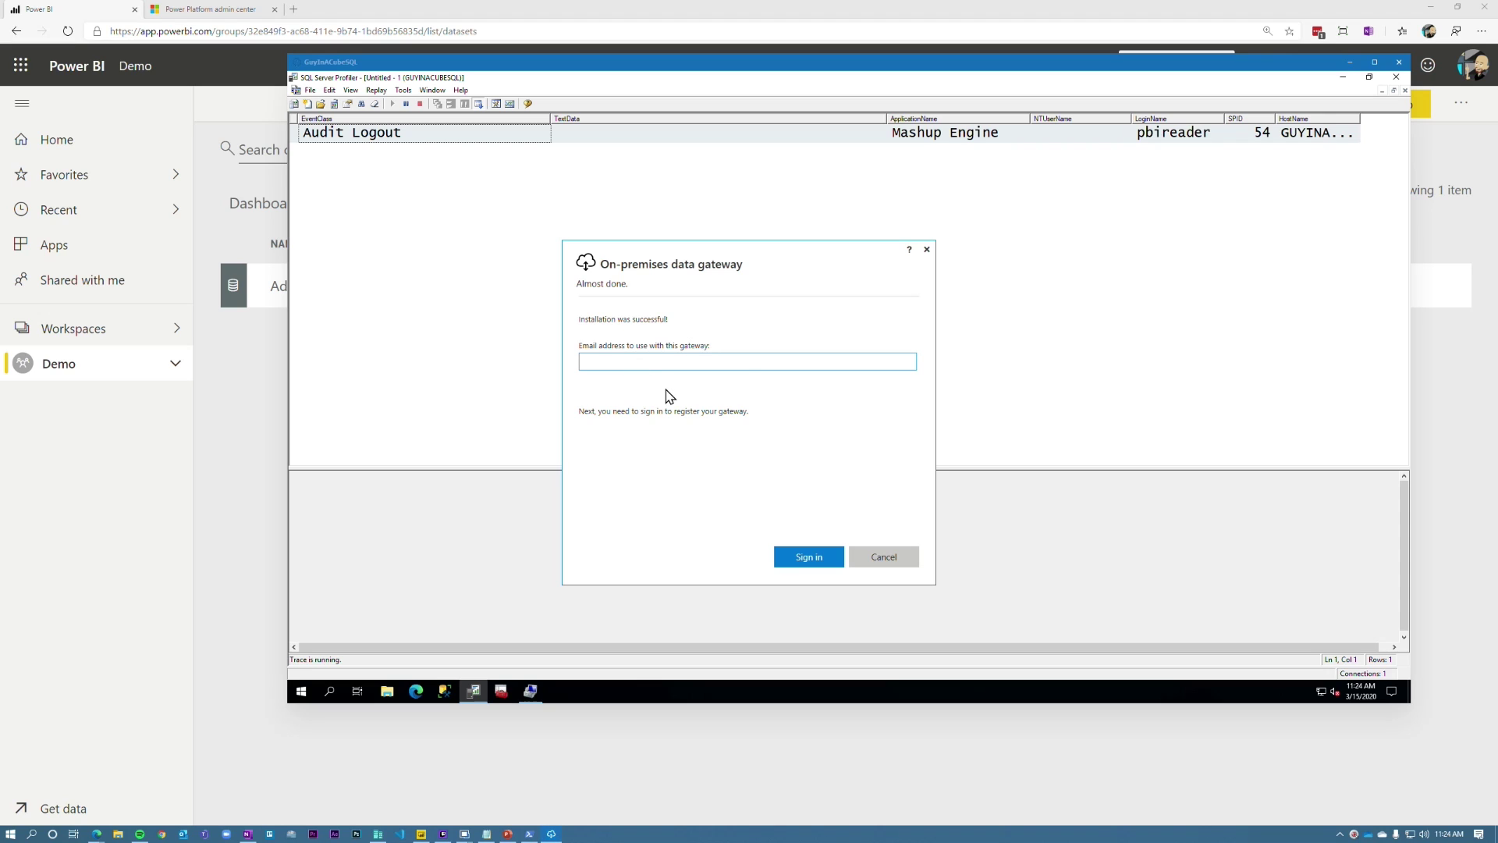
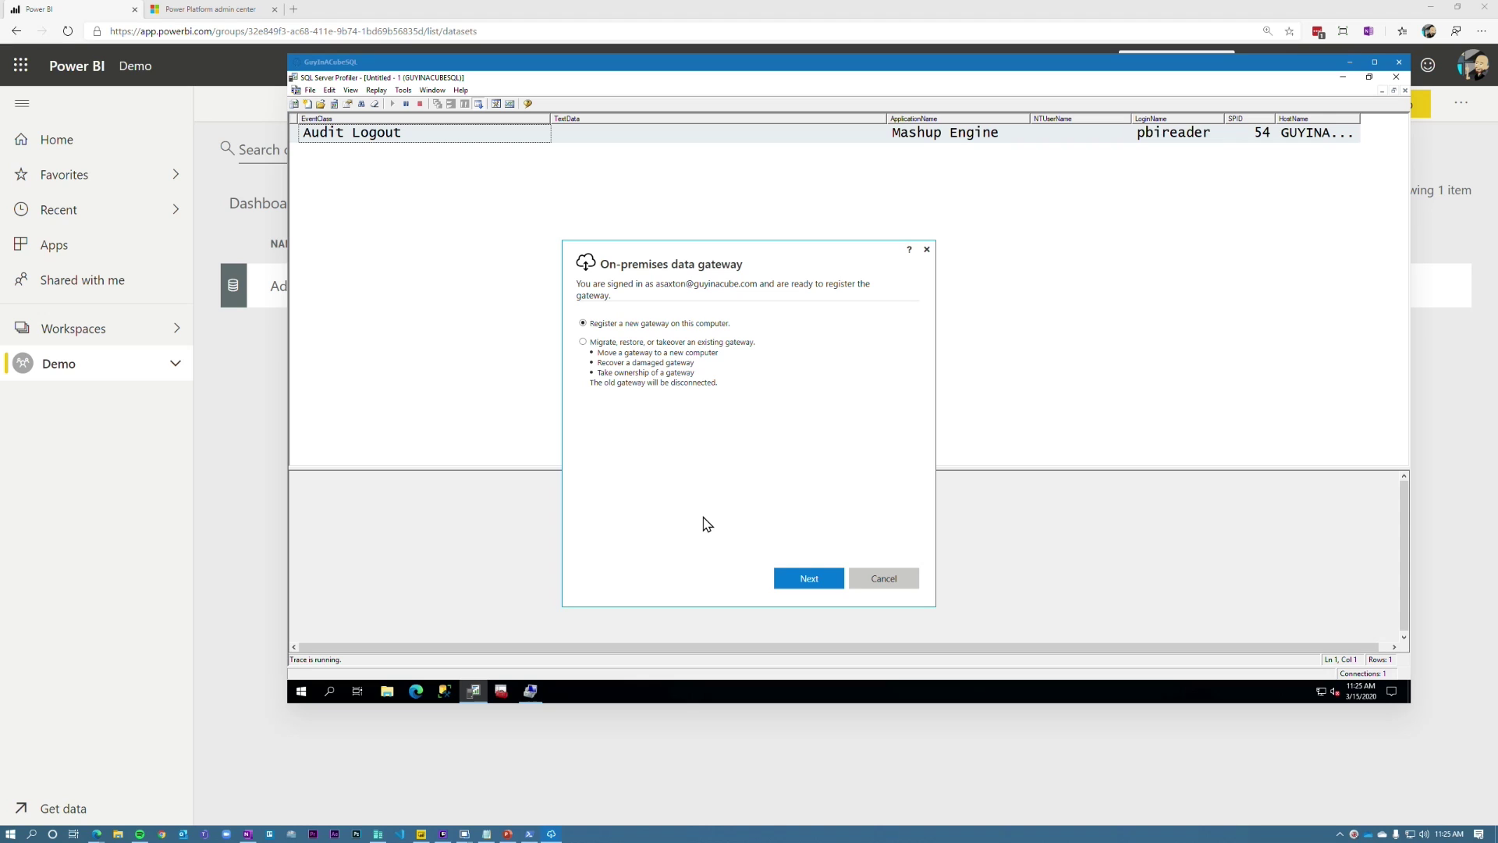
click(834, 582)
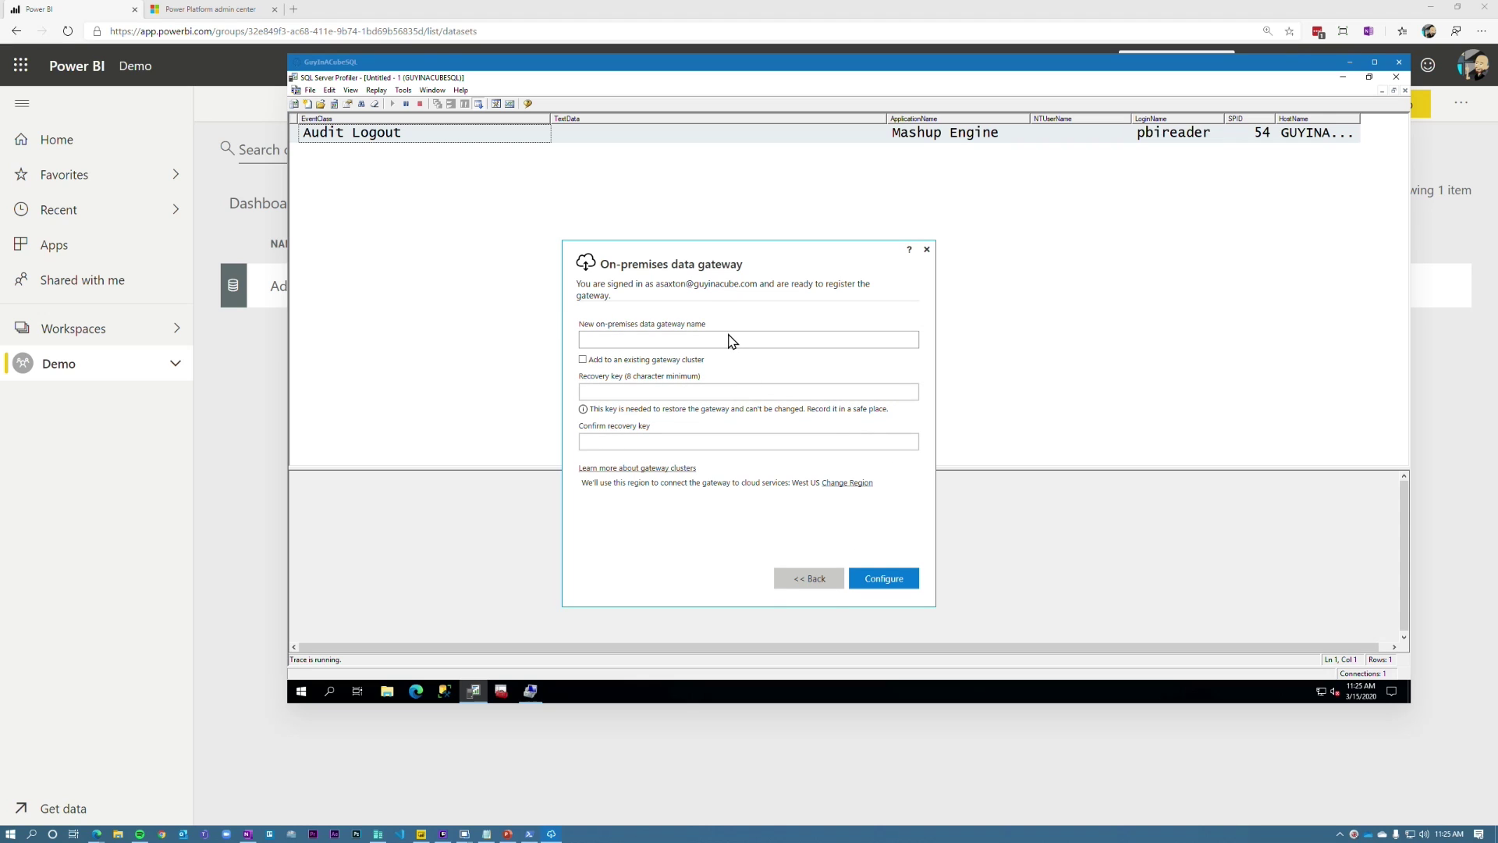
Step: Register Contoso Gateway 2 into the existing Contoso Gateway cluster using the cluster's recovery key
click(724, 340)
text(Contoso Gateway 2)
click(566, 357)
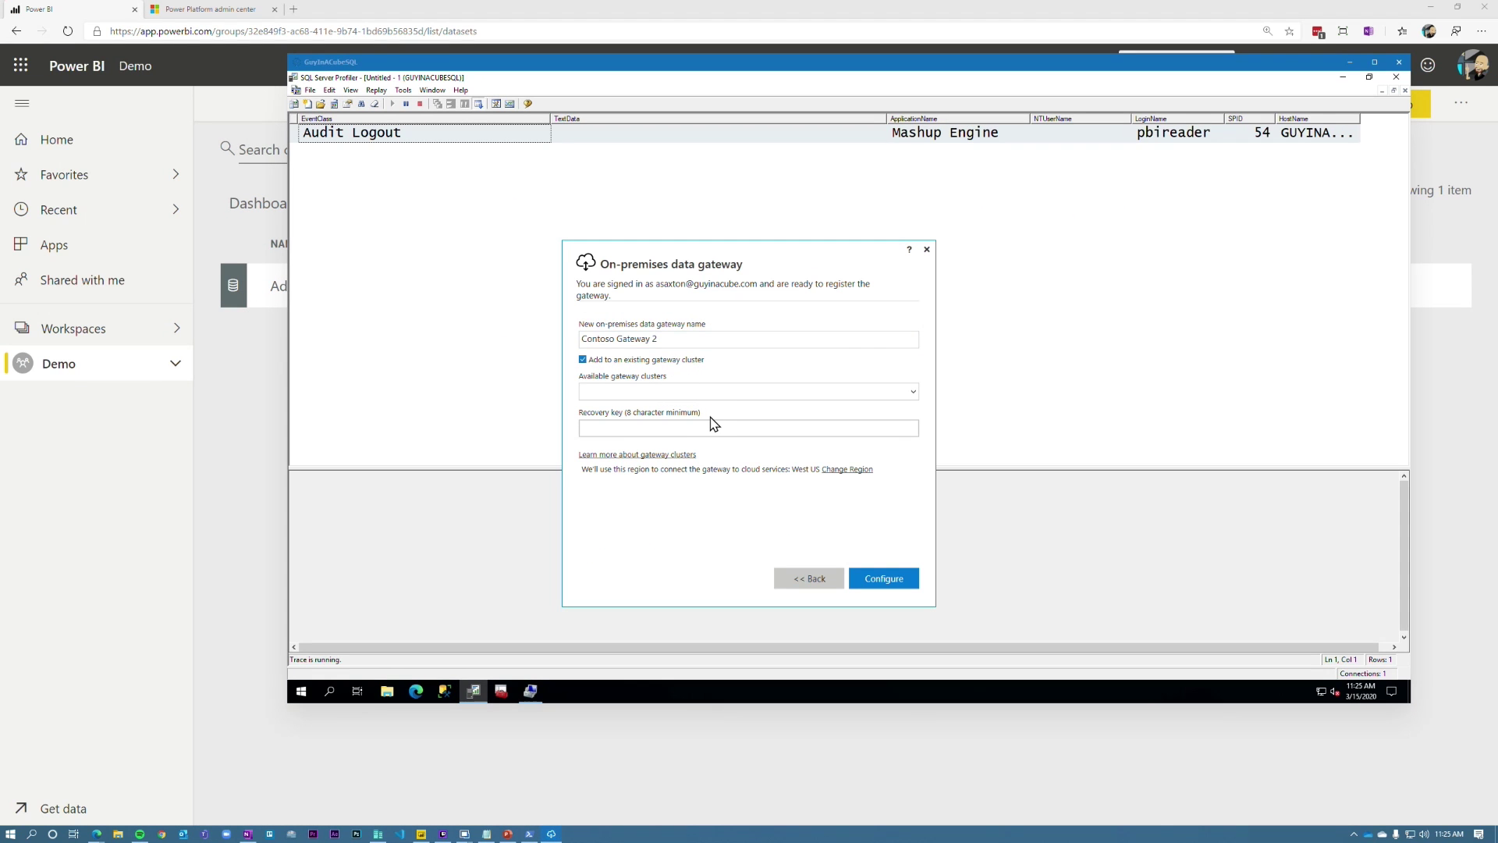
click(725, 393)
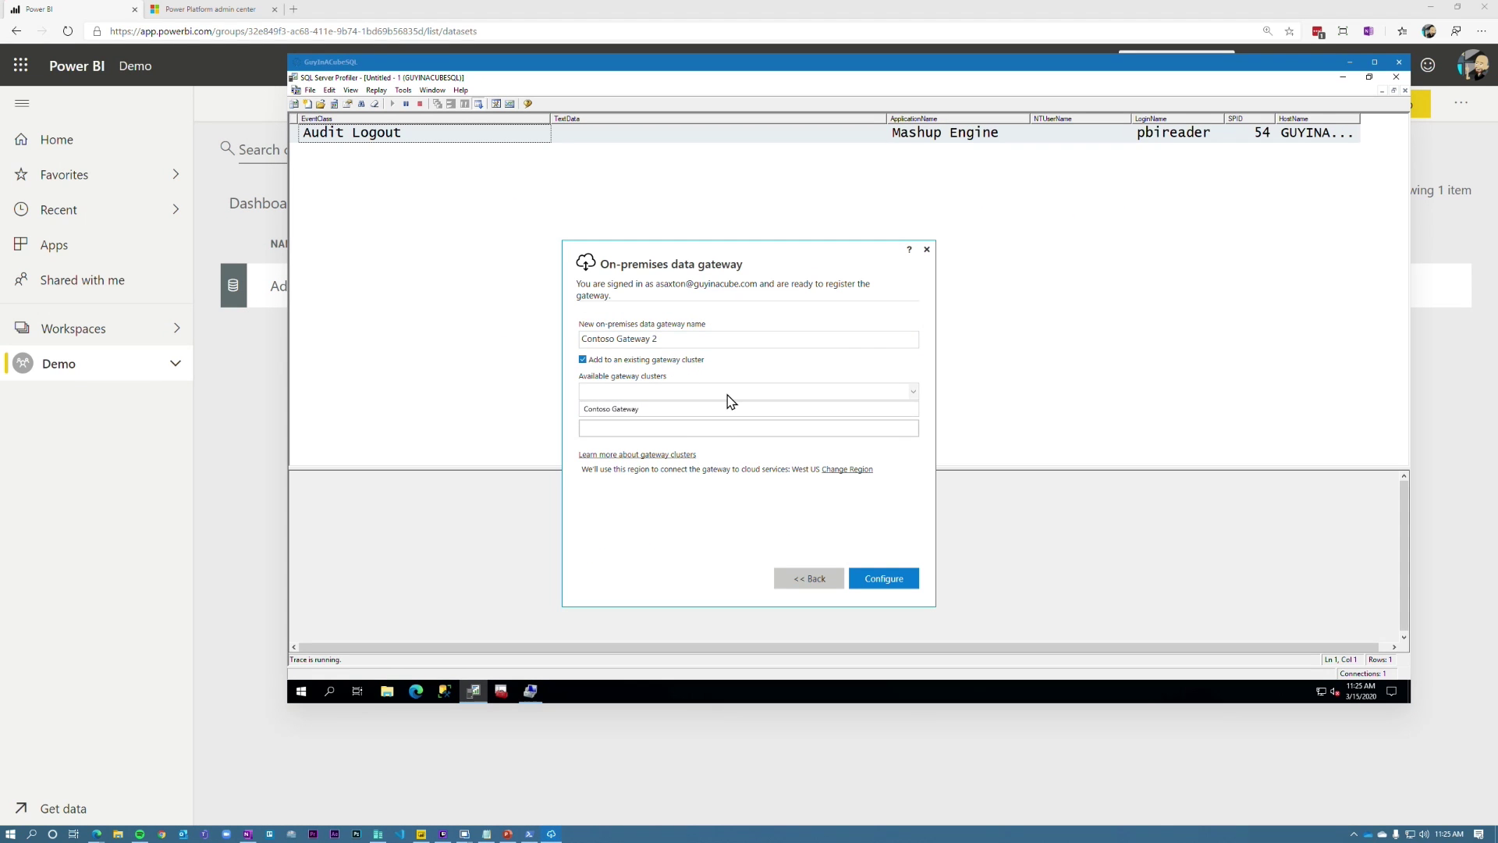
click(645, 409)
click(696, 429)
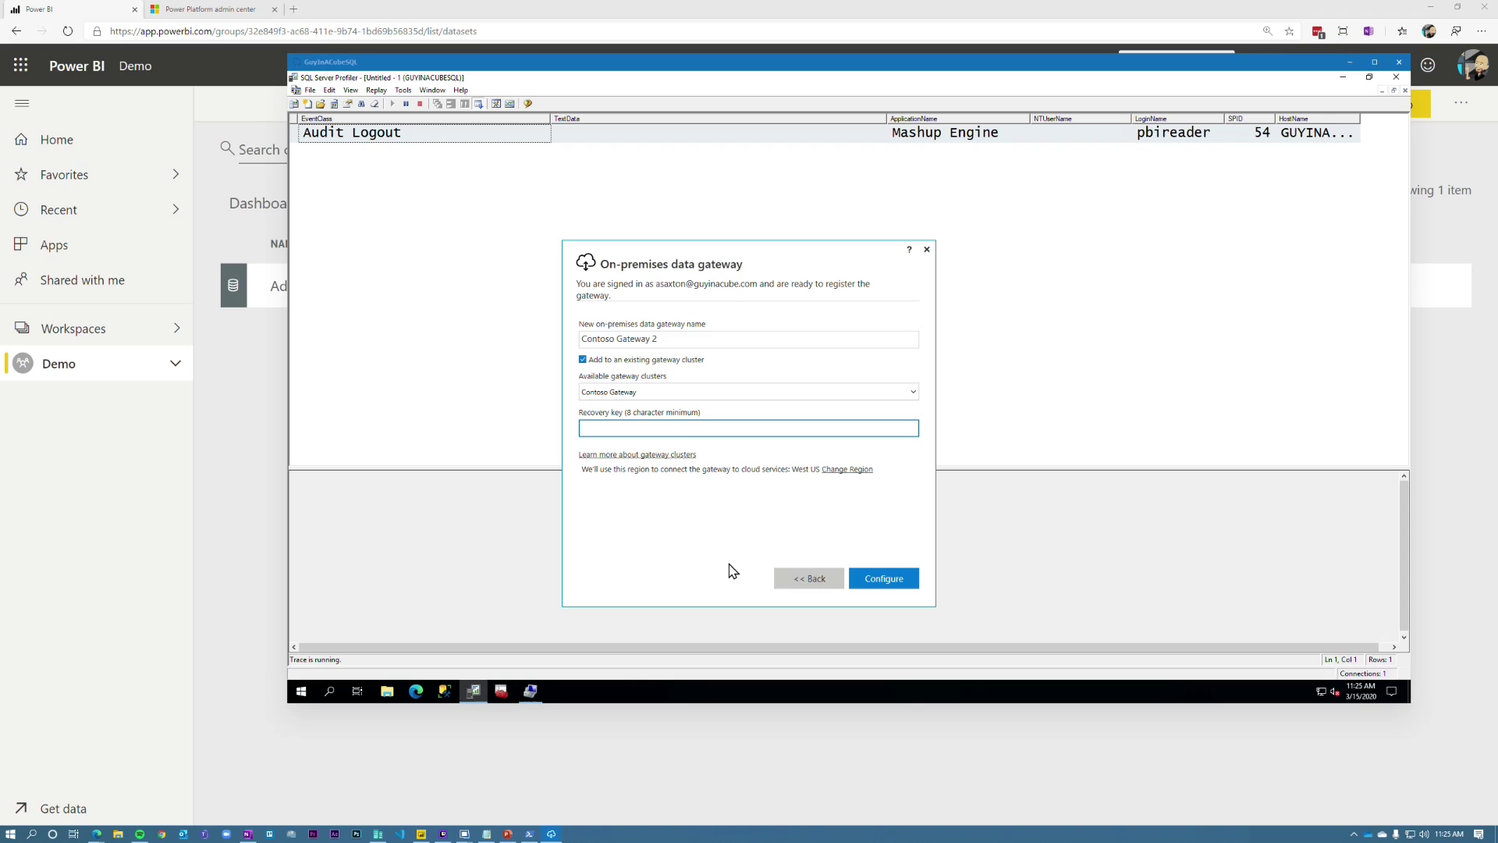
key(ctrl+v)
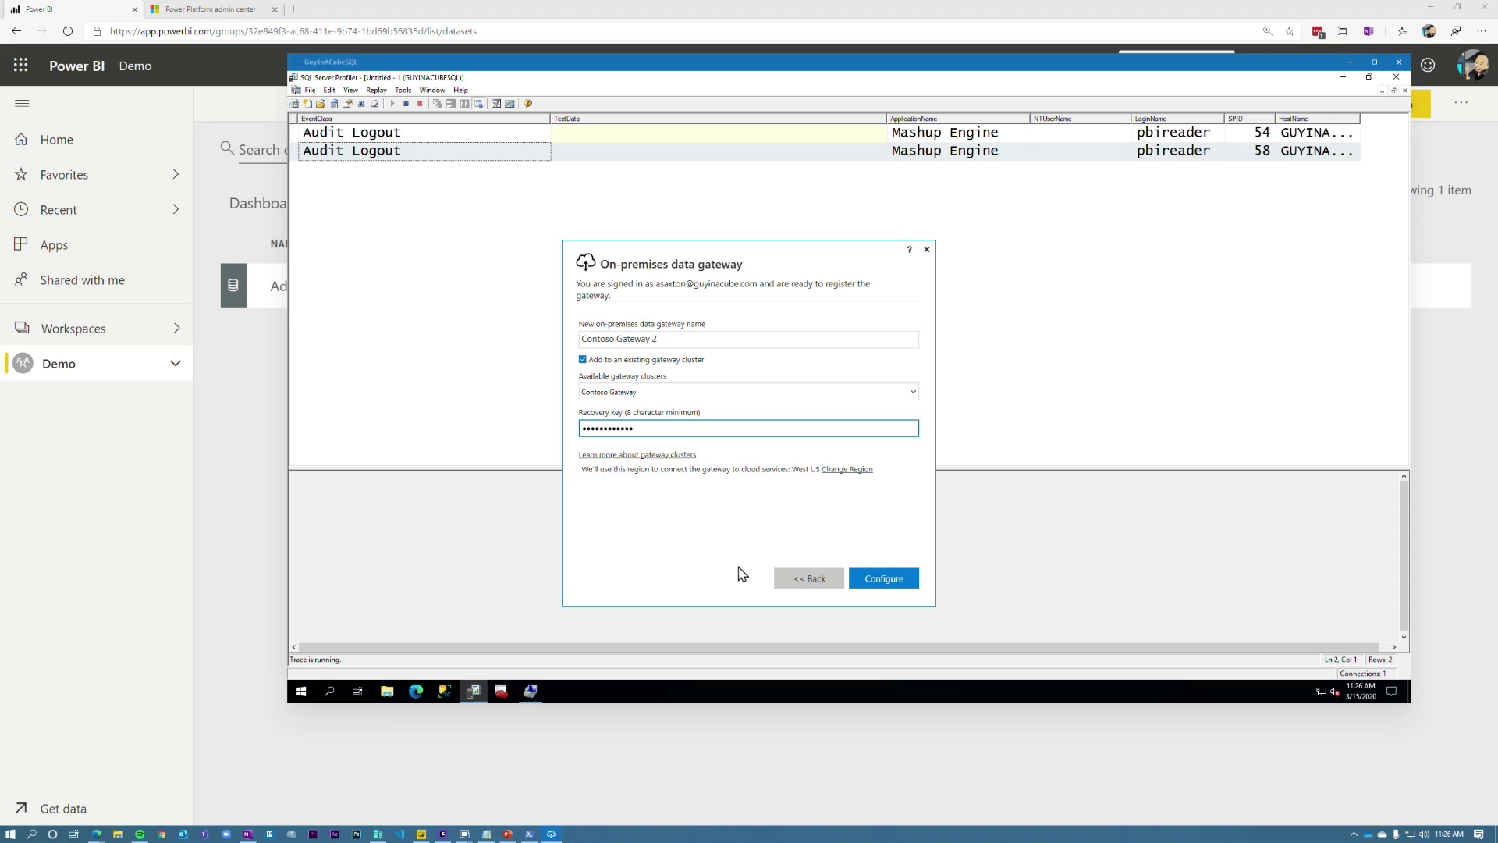
click(885, 585)
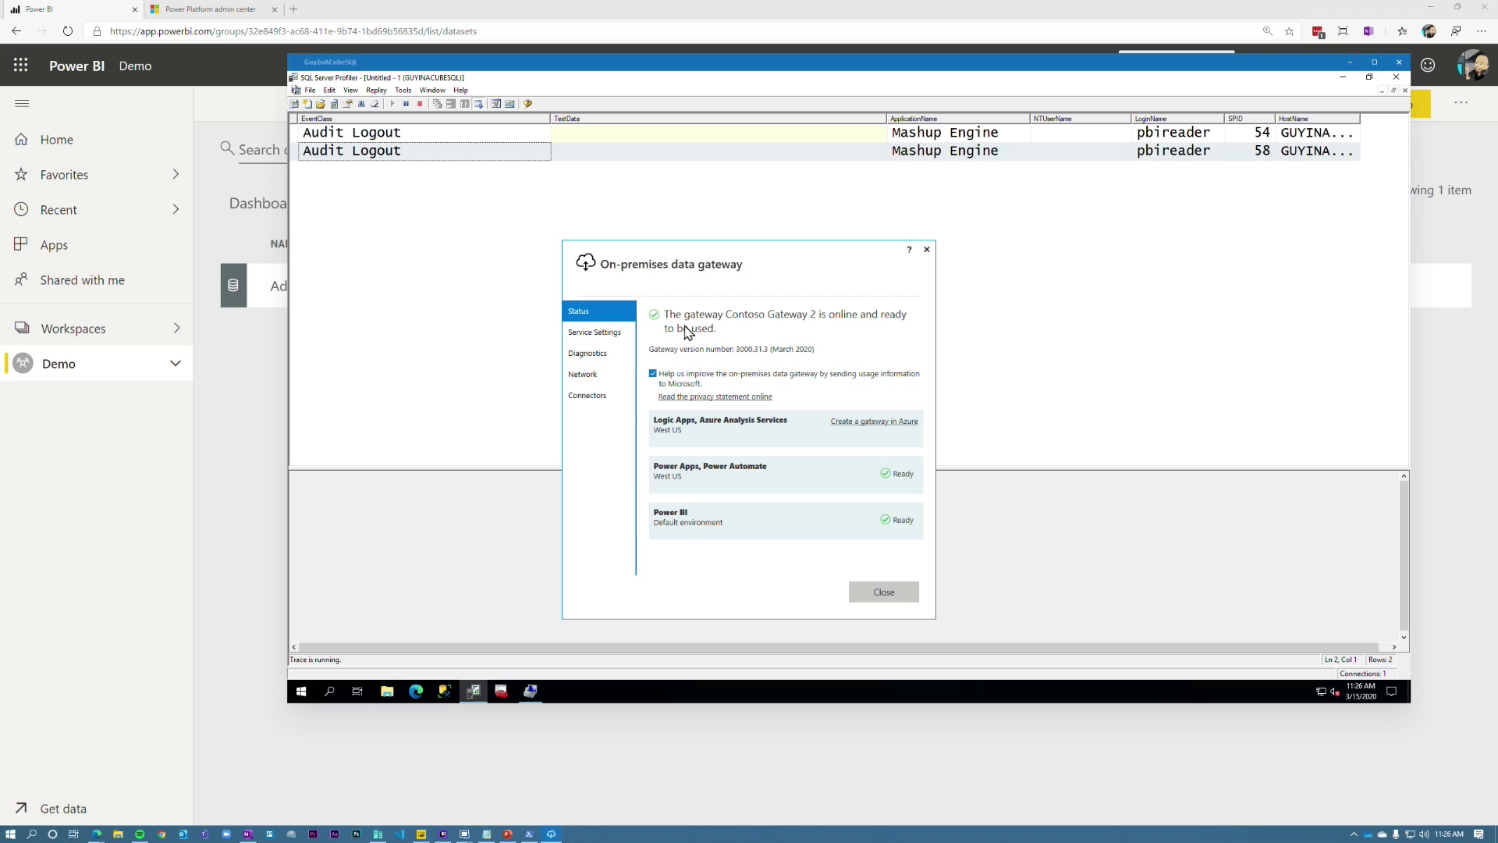
click(905, 596)
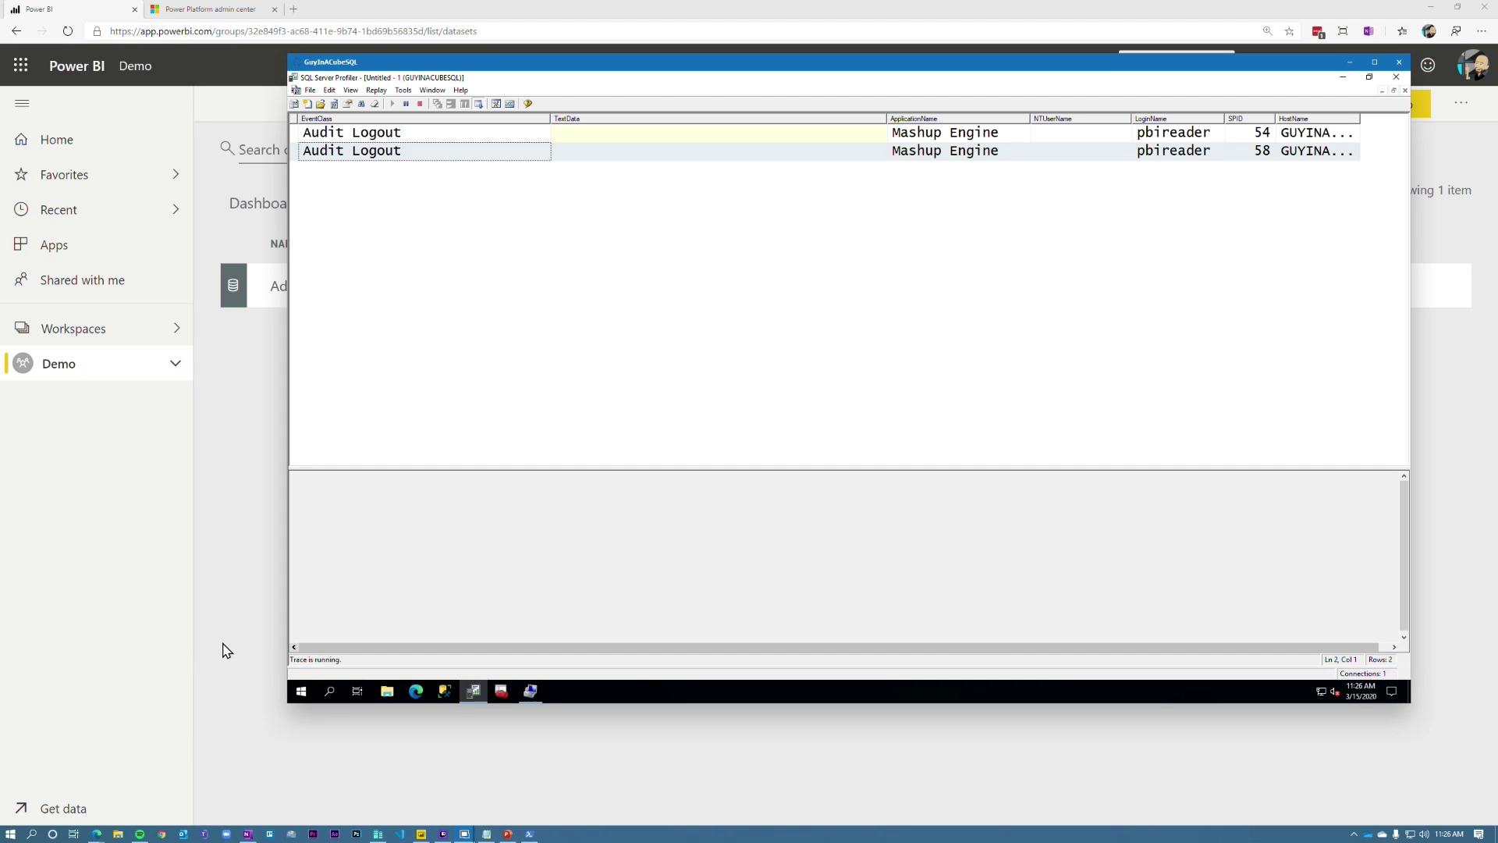
Step: Widen the HostName column and narrow TextData so full GUYINACUBESQL host names show
click(1359, 117)
drag(1359, 117, 1398, 117)
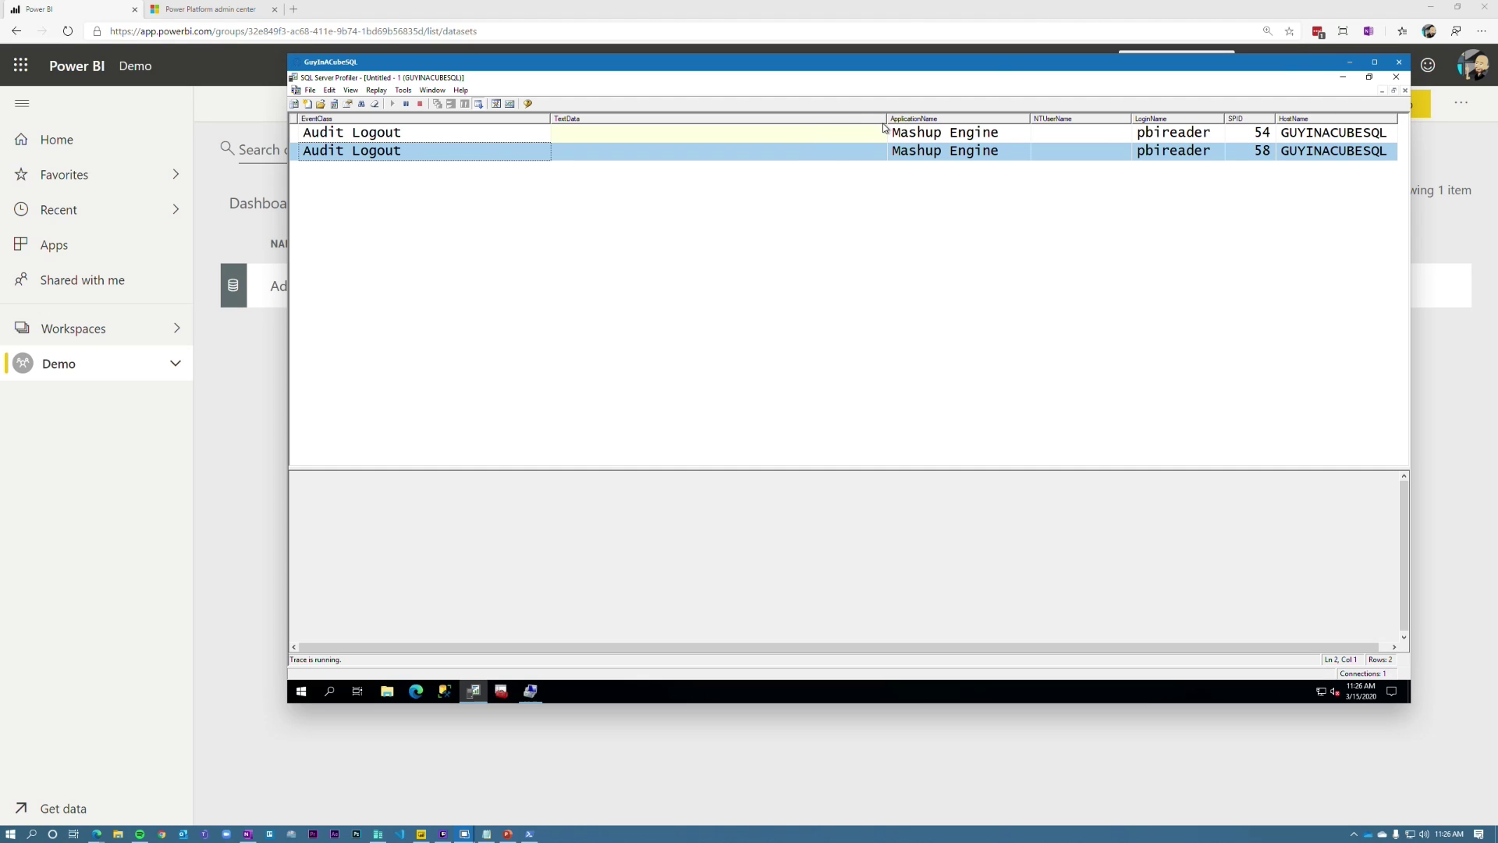
drag(887, 117, 694, 129)
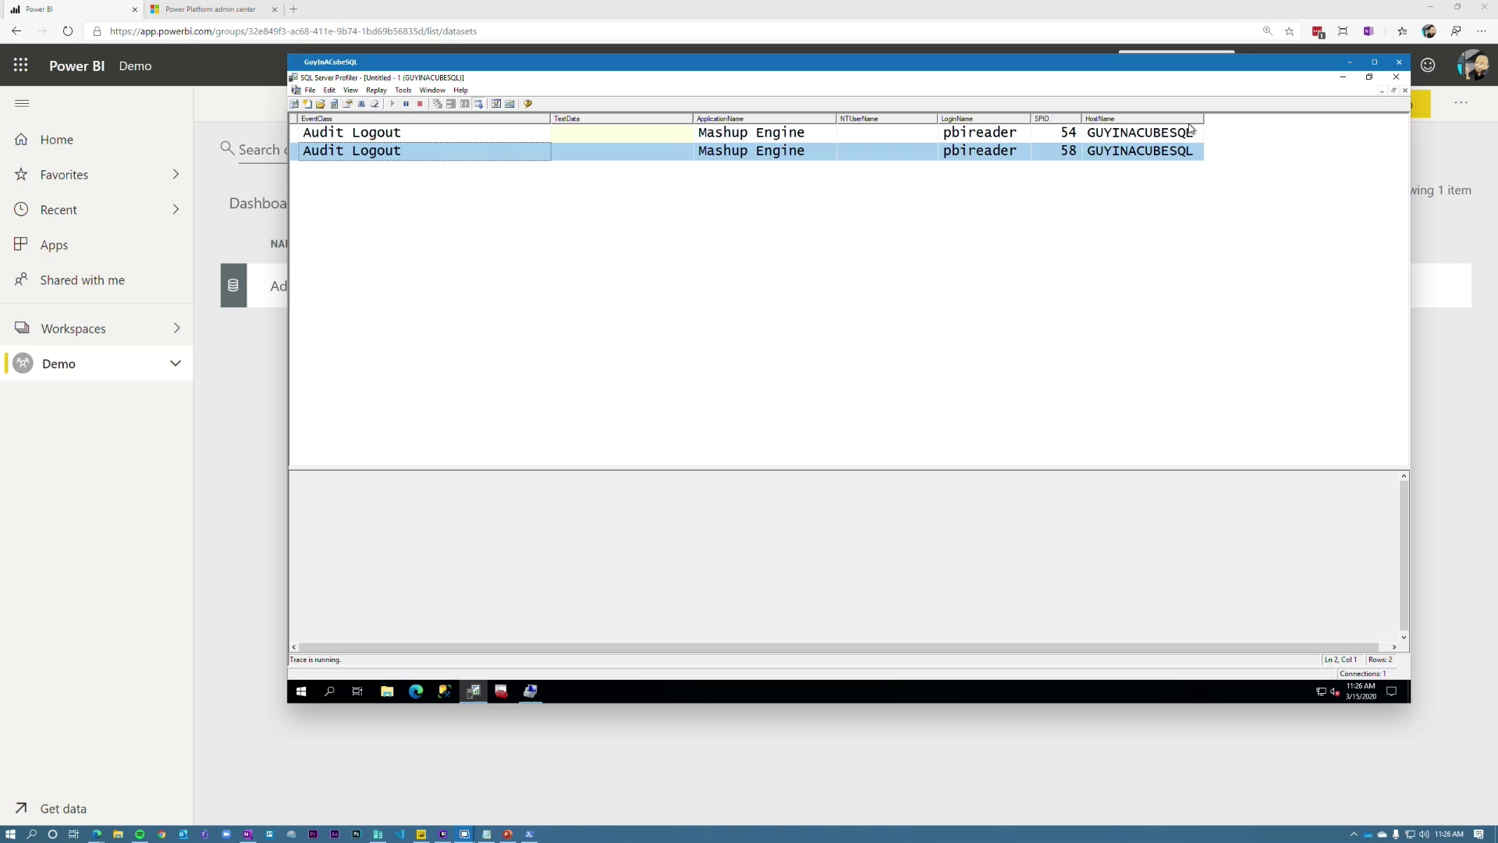
drag(1204, 117, 1272, 118)
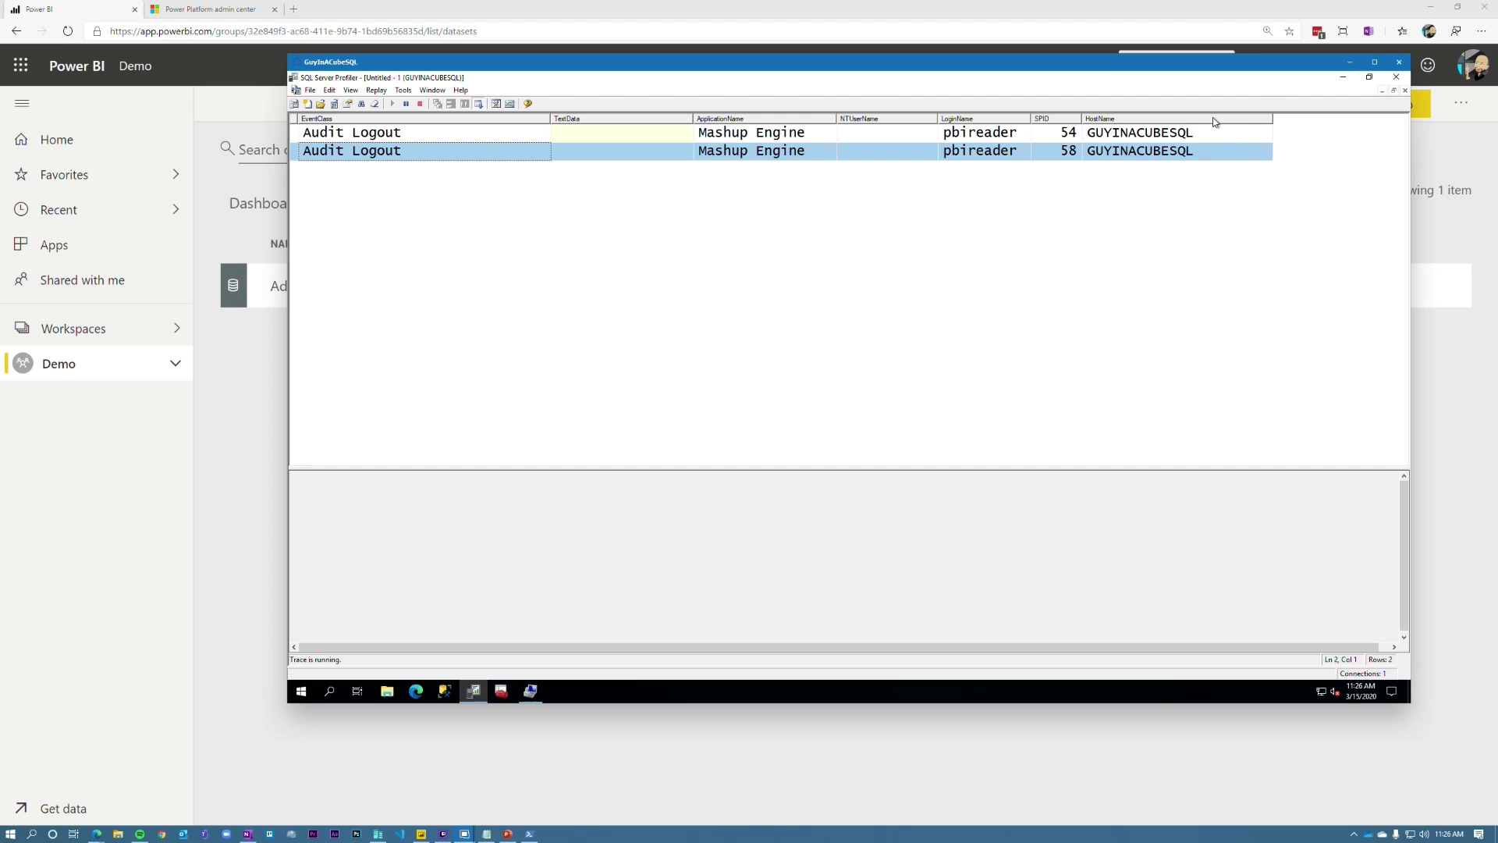
mouse_move(96, 833)
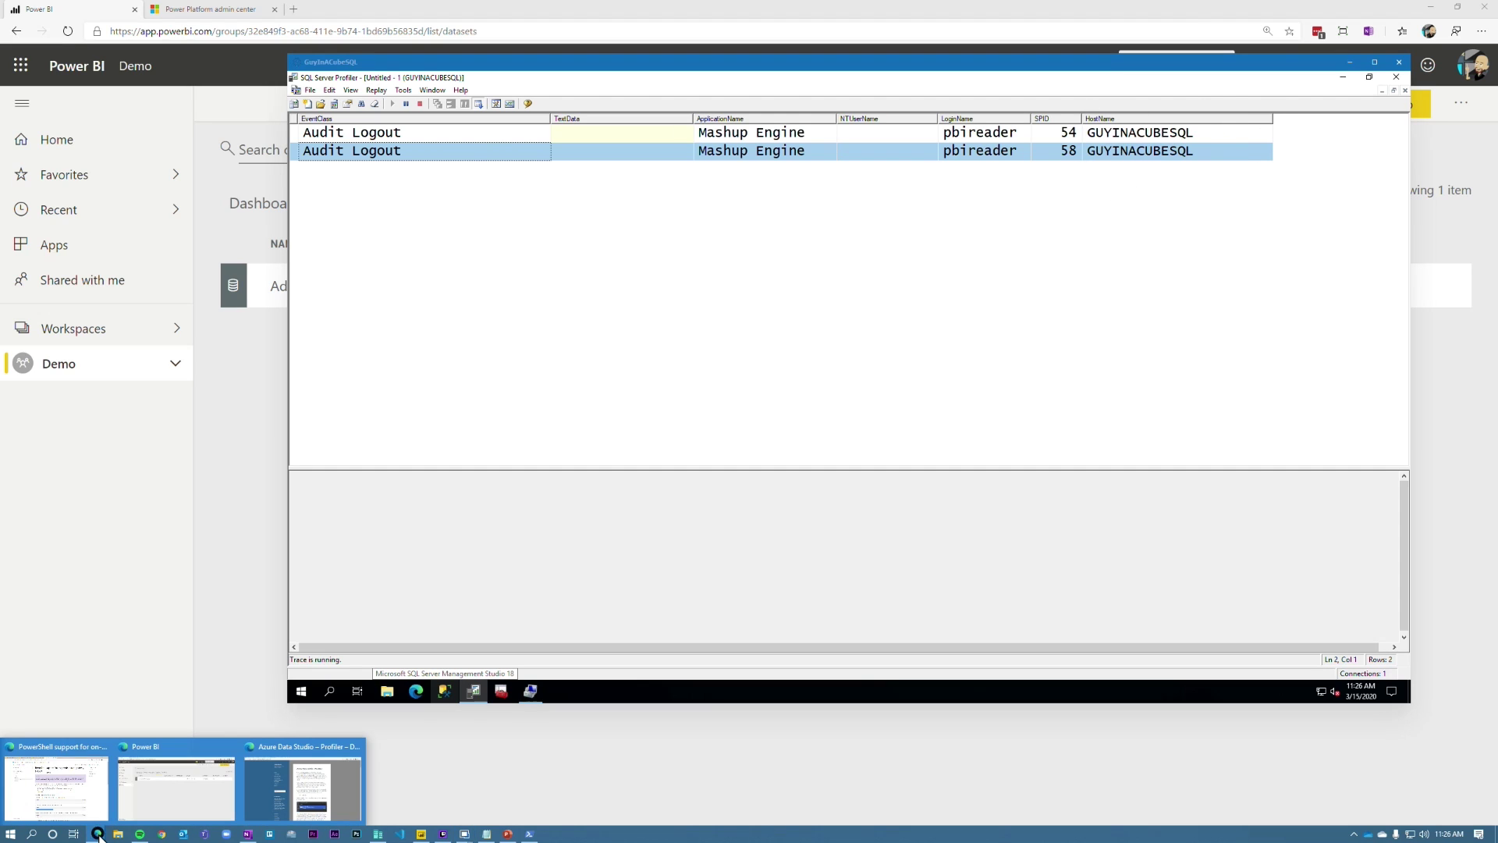
click(74, 808)
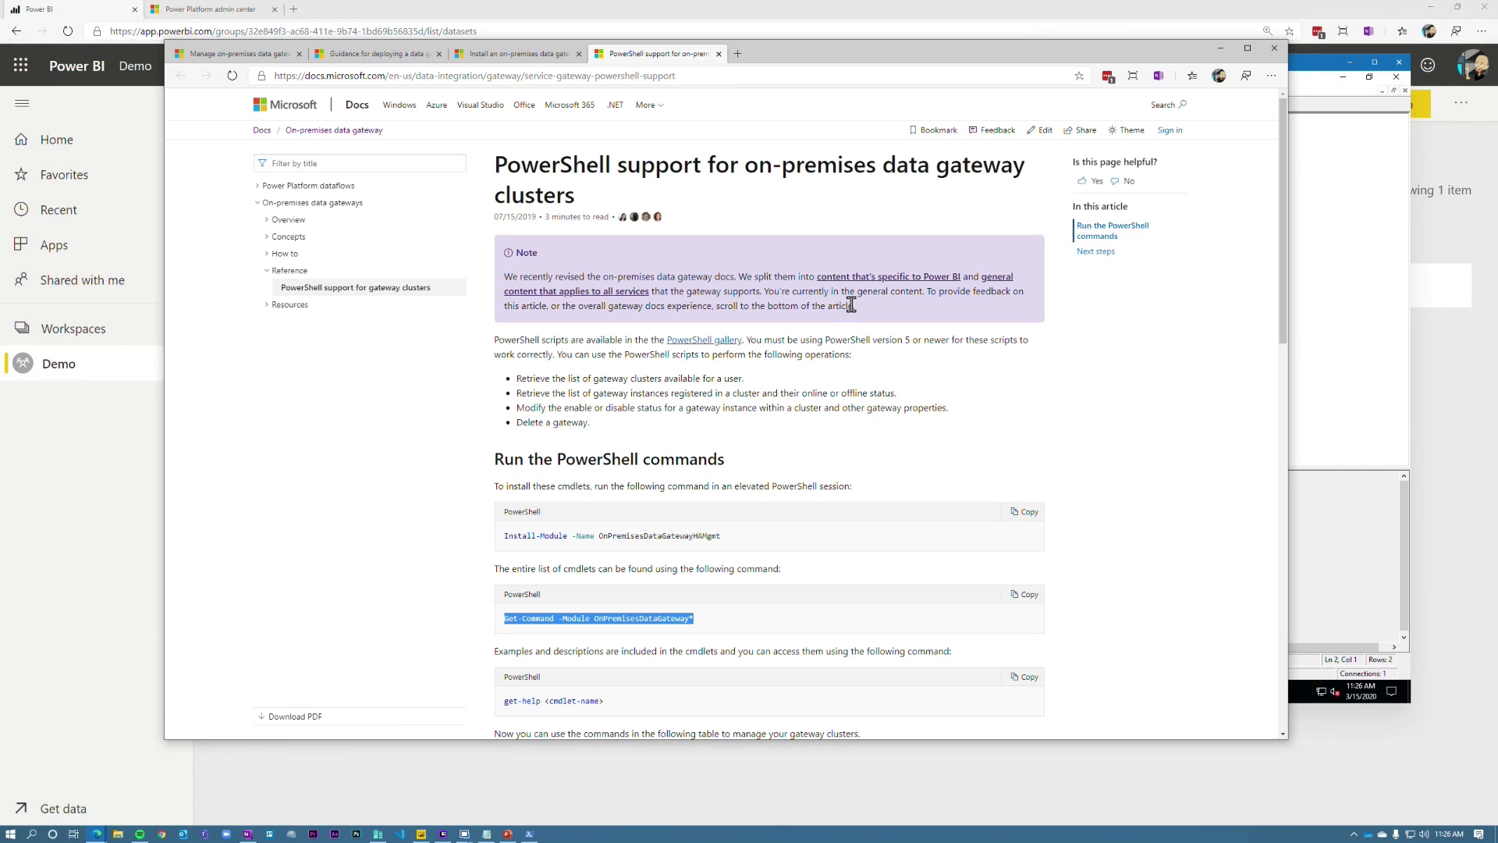
Step: Switch from the gateway PowerShell docs article to the admin center's Data gateways list
click(910, 385)
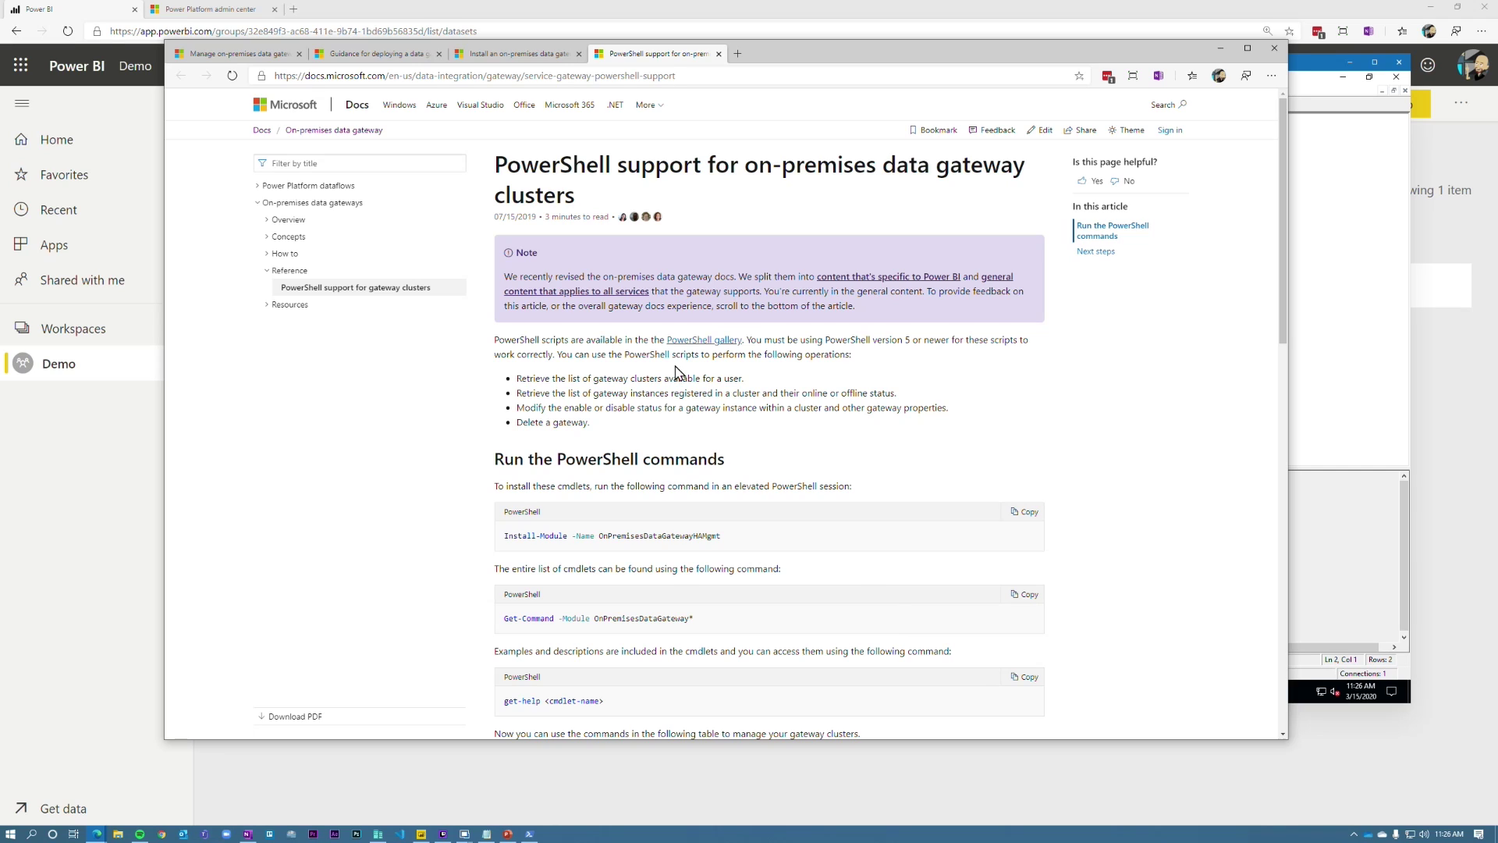
click(218, 15)
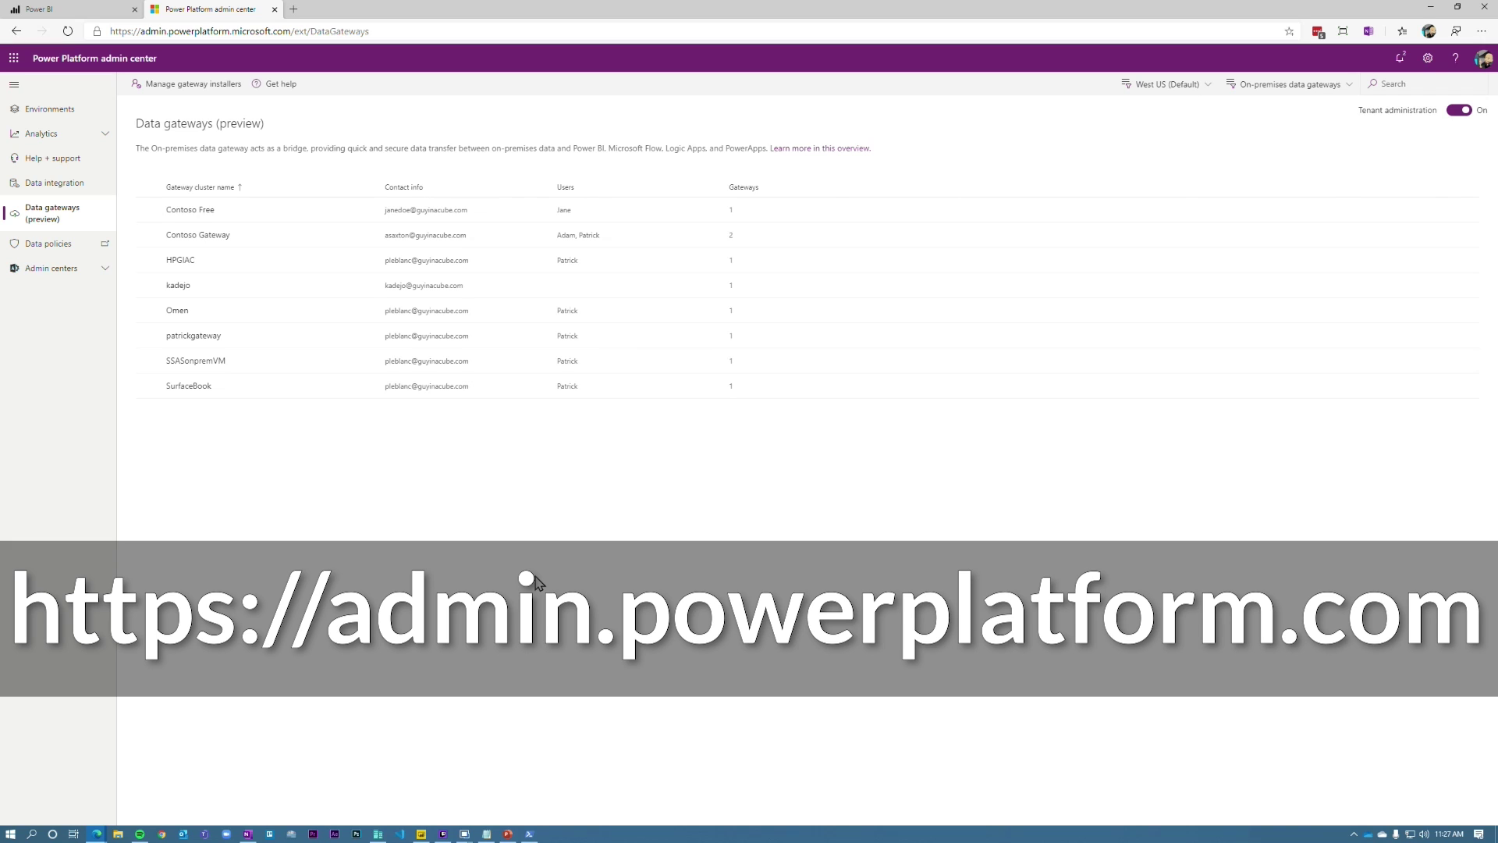
Step: Open the Contoso Gateway cluster panel to view its two member gateways
click(245, 246)
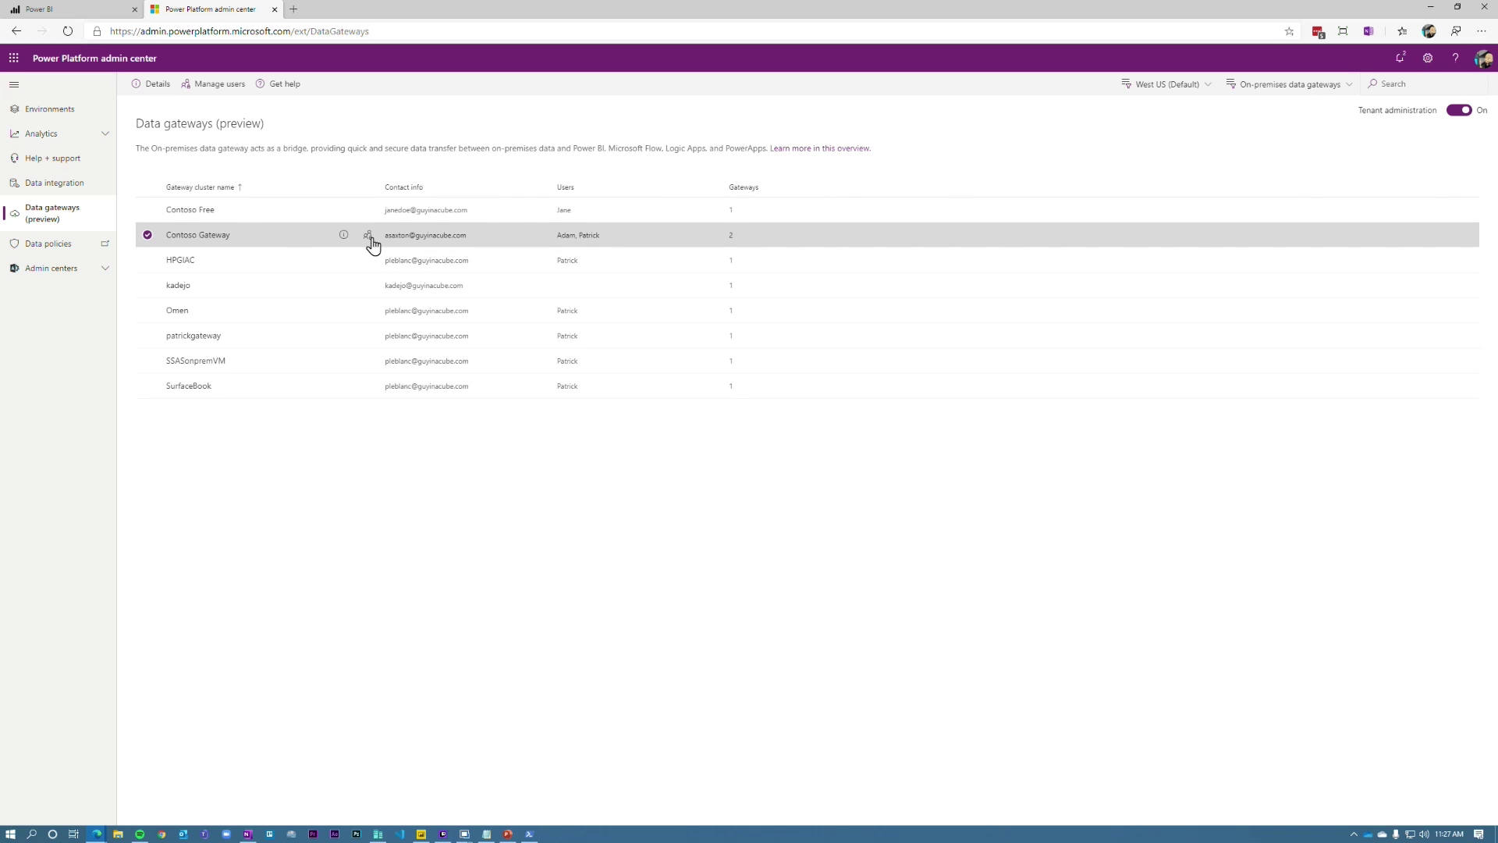
click(343, 237)
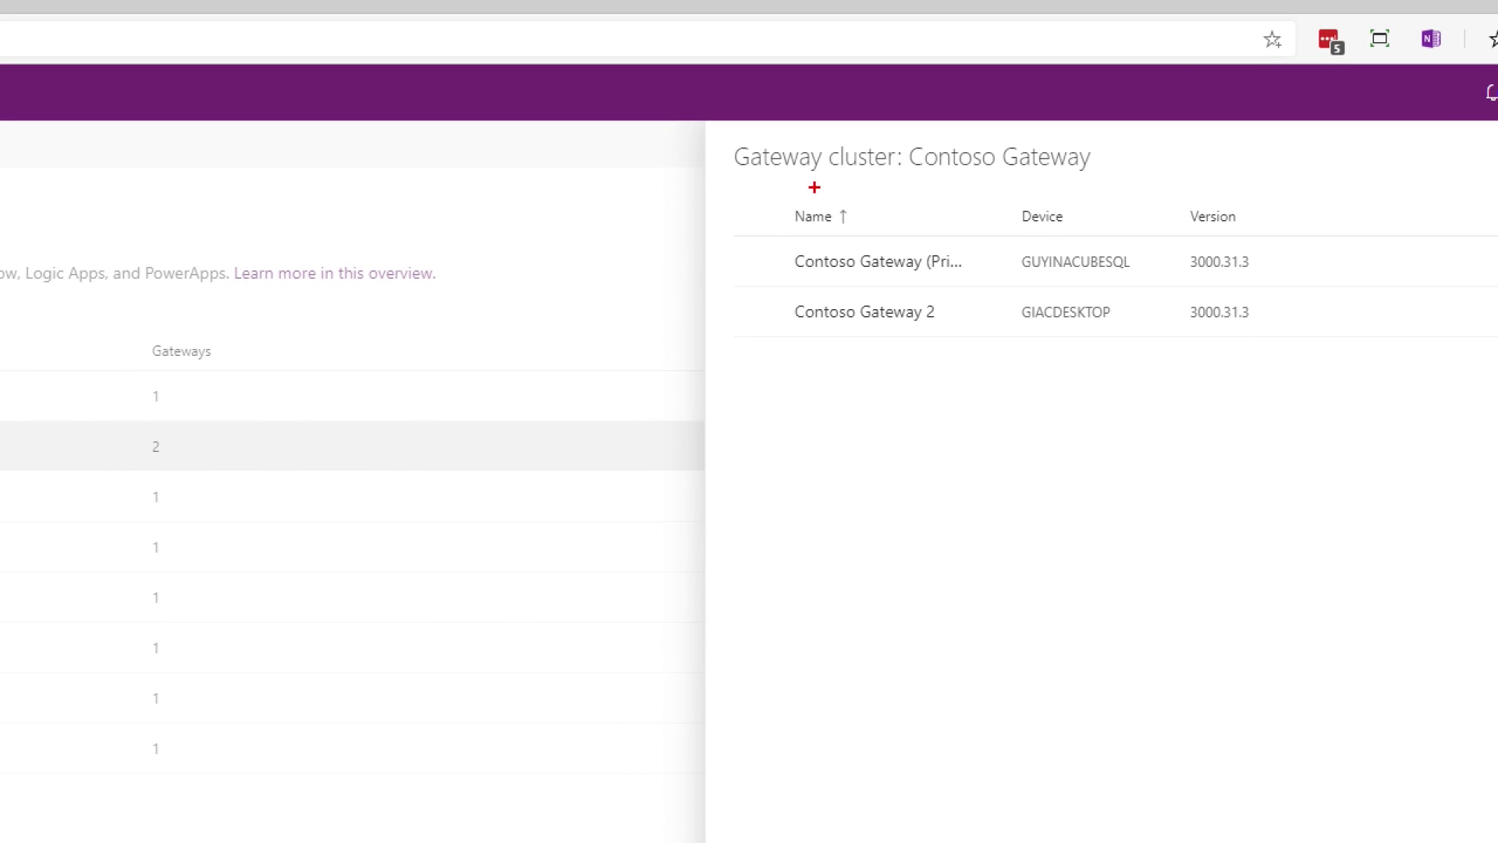
drag(617, 153, 1295, 438)
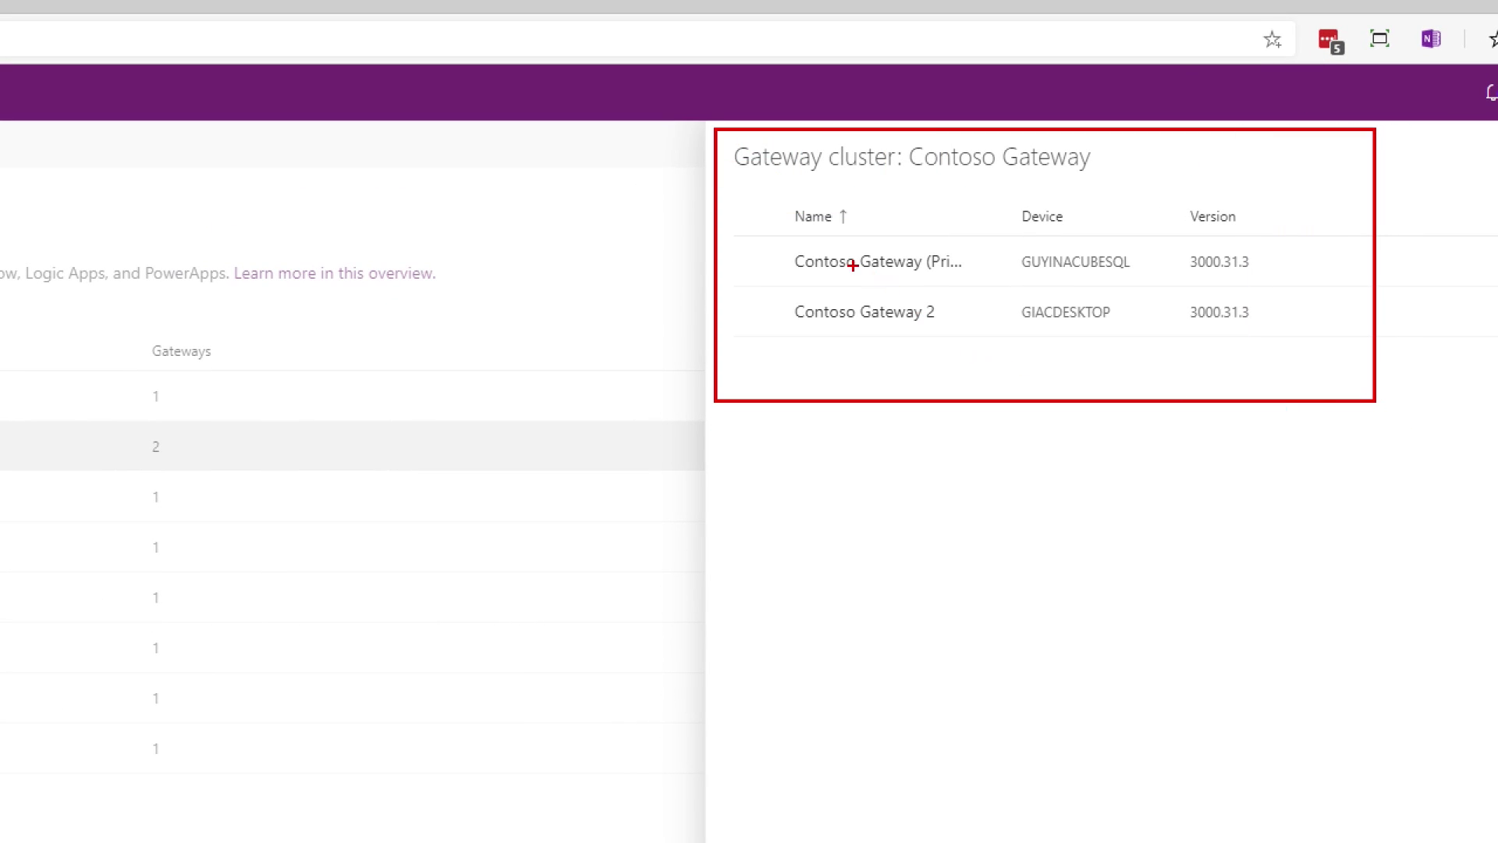
drag(755, 227, 988, 289)
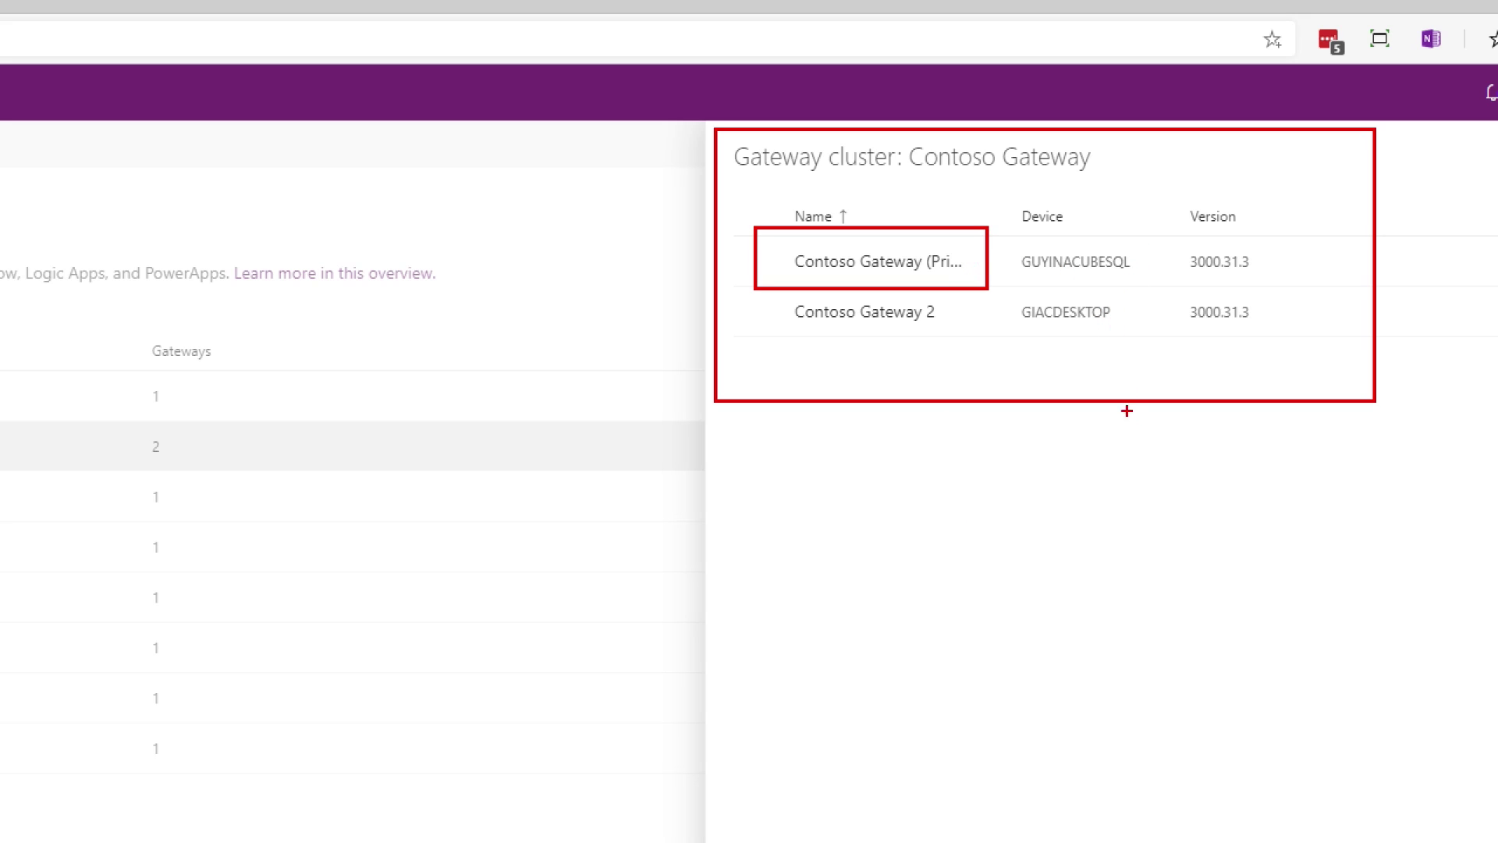
key(Escape)
Step: Scroll through the PowerShell support docs page for the gateway cluster cmdlets
key(alt+Tab)
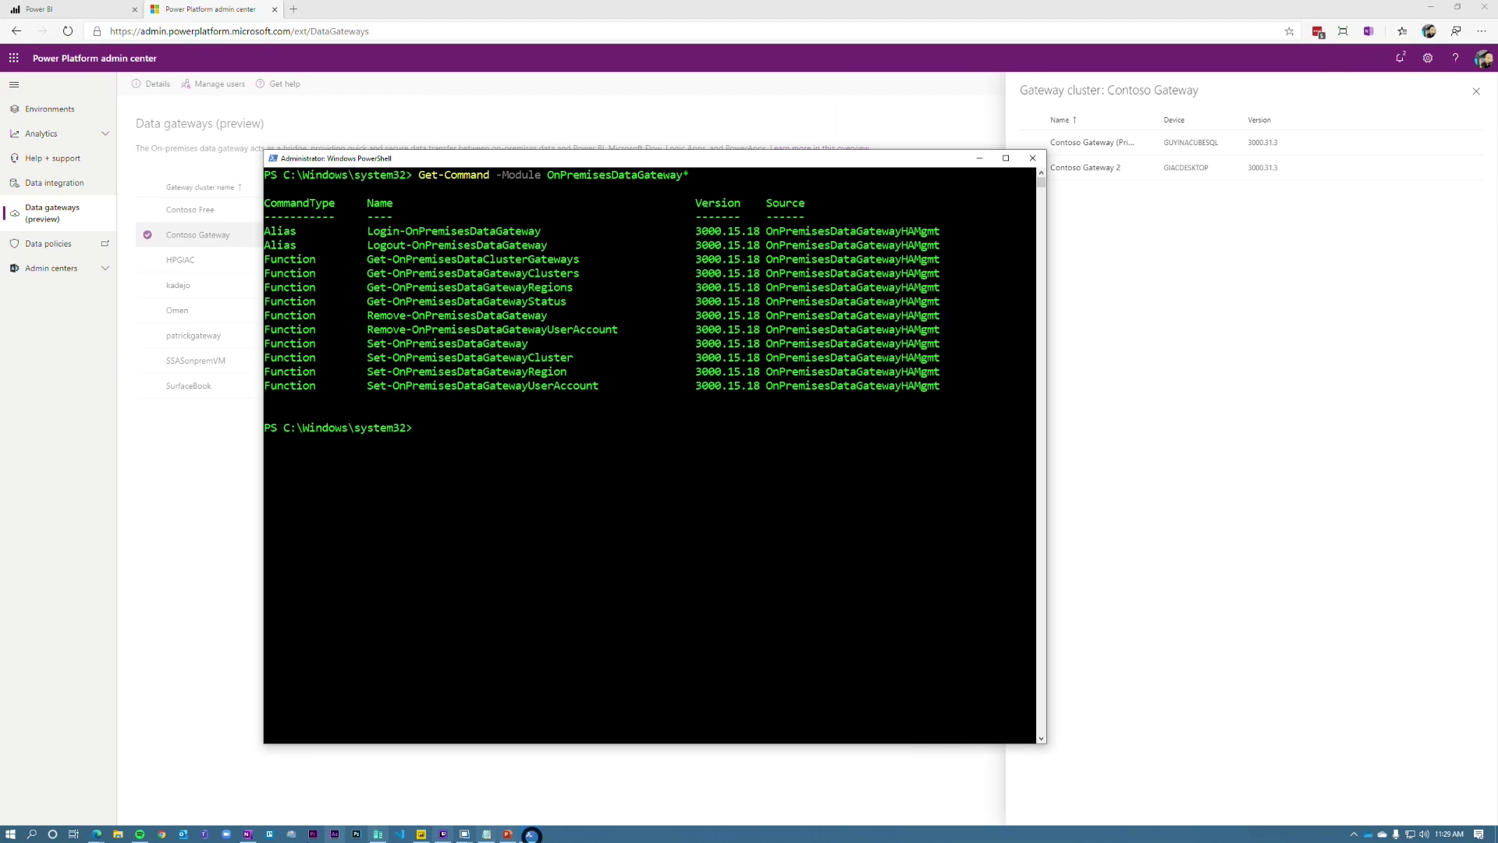
mouse_move(95, 834)
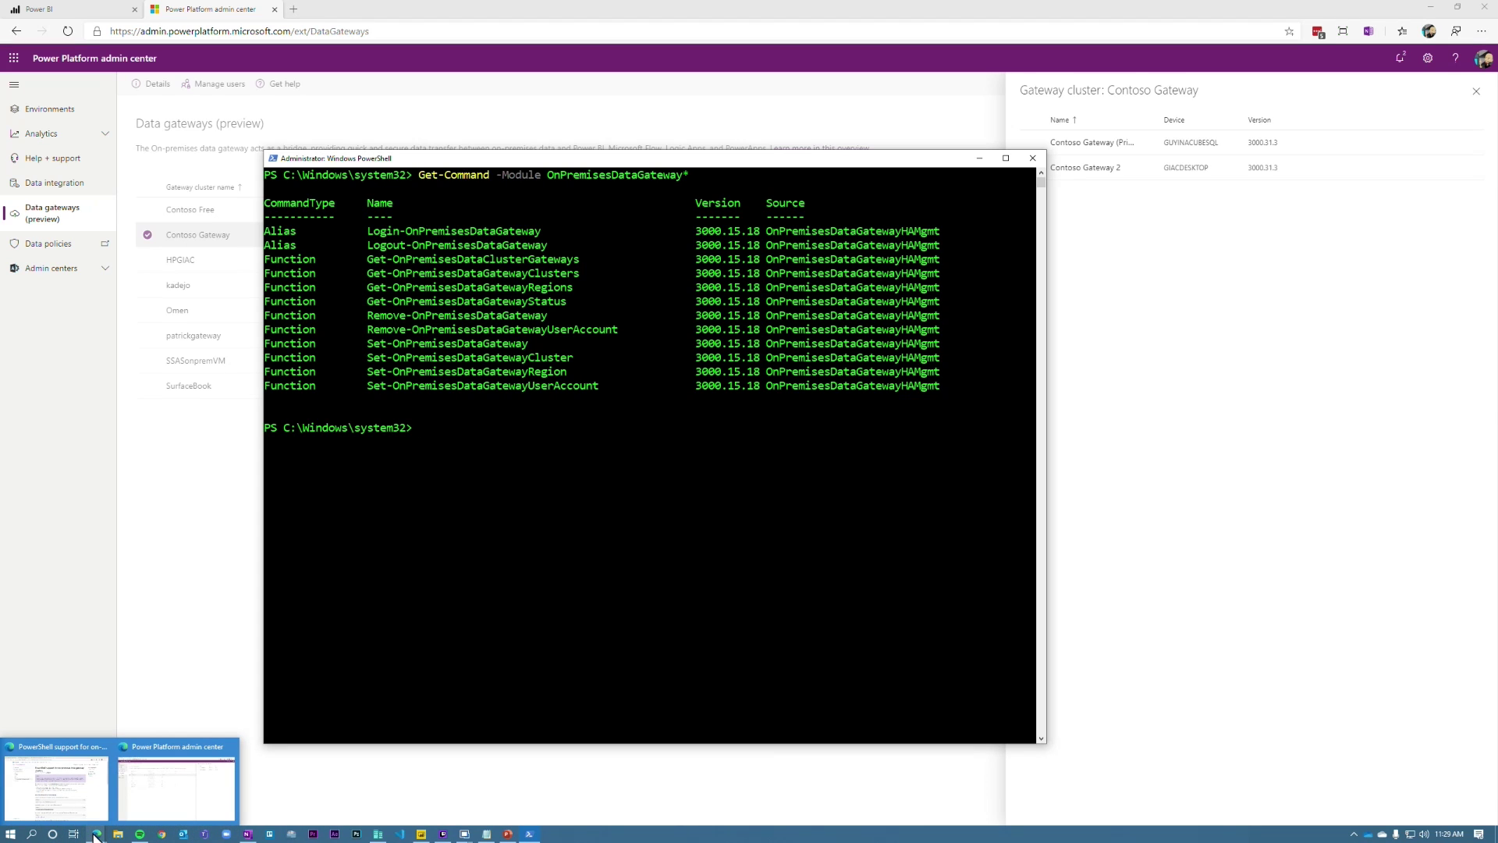
click(78, 780)
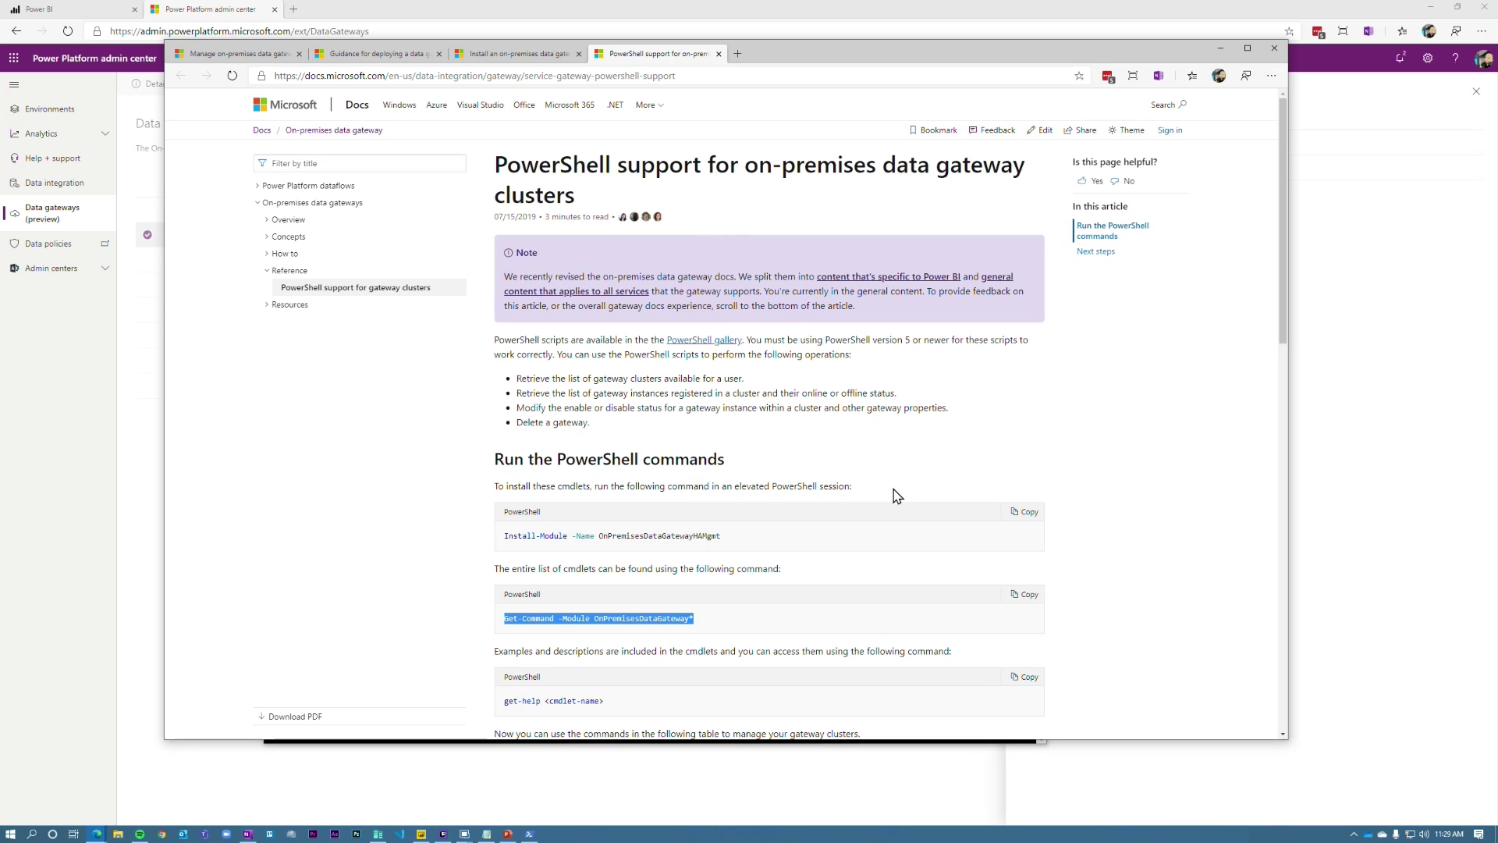
click(786, 634)
scroll(635, 582, down, 1)
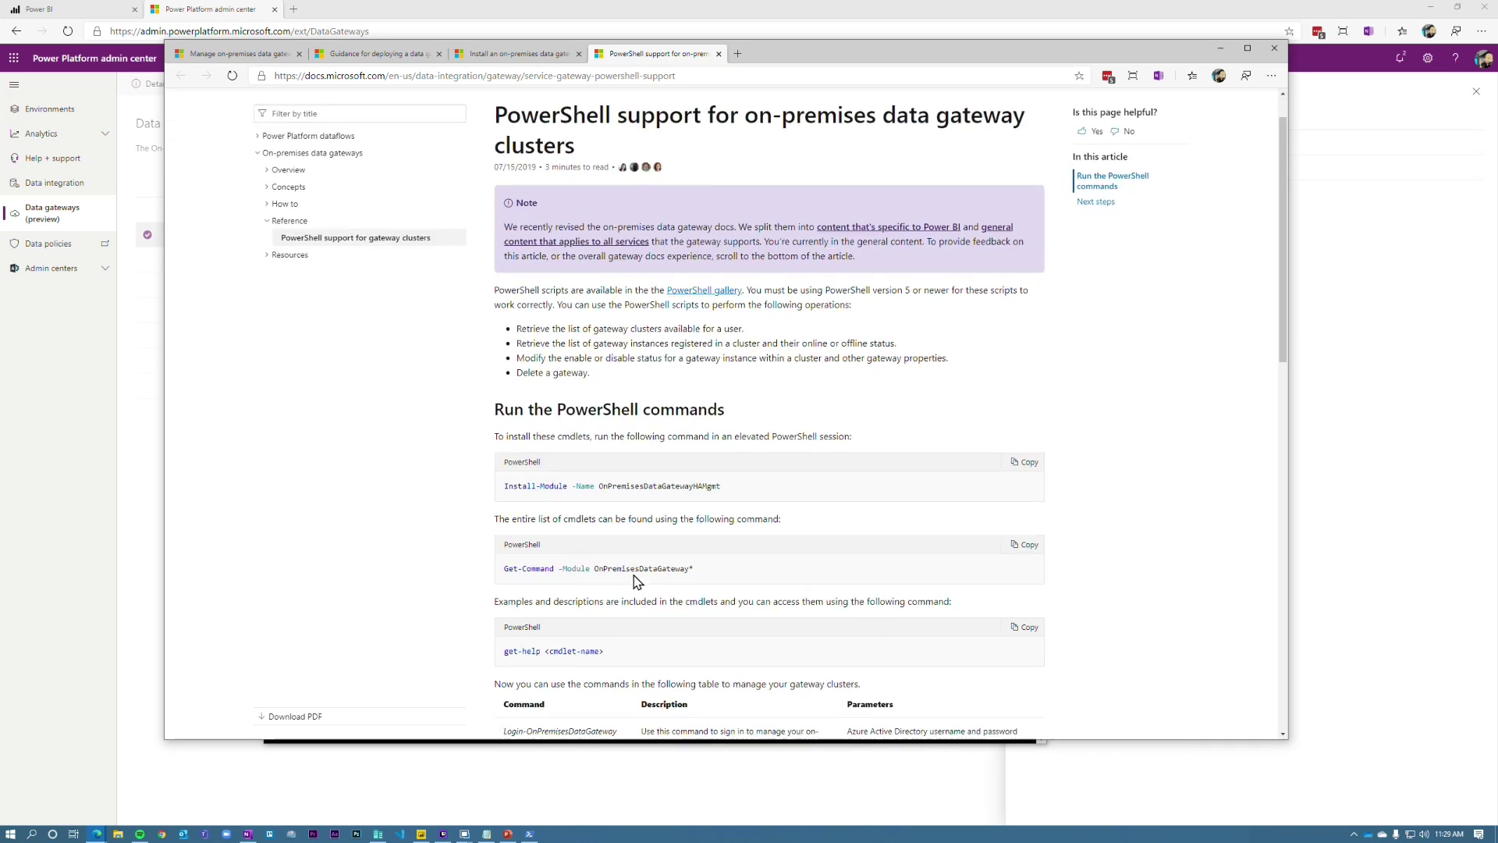
scroll(636, 581, down, 3)
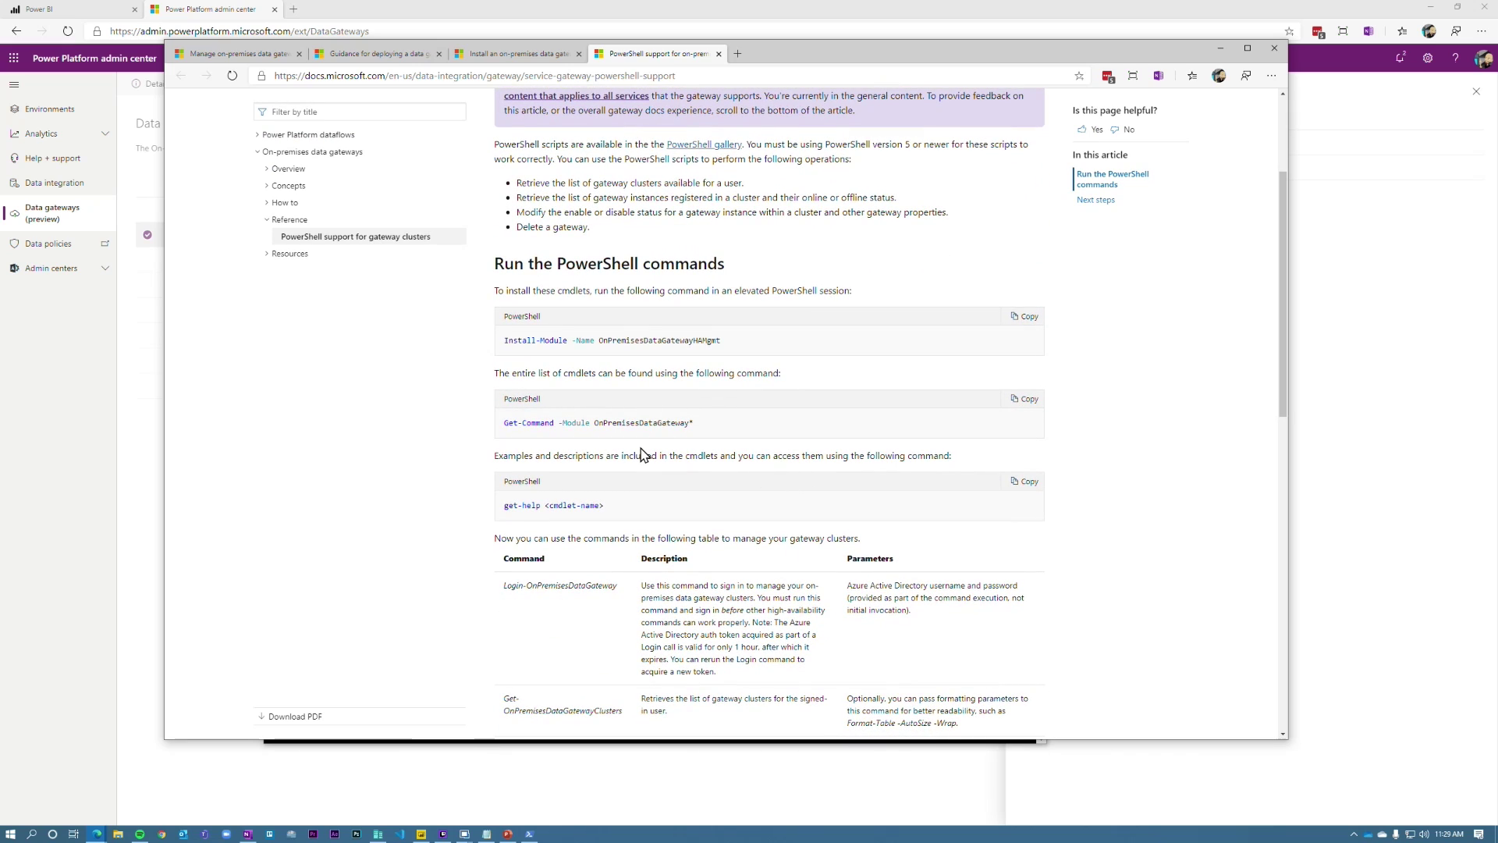
Step: Run Get-OnPremisesDataGatewayClusters, showing Contoso Gateway's two gateways and Failover load balancing
click(536, 836)
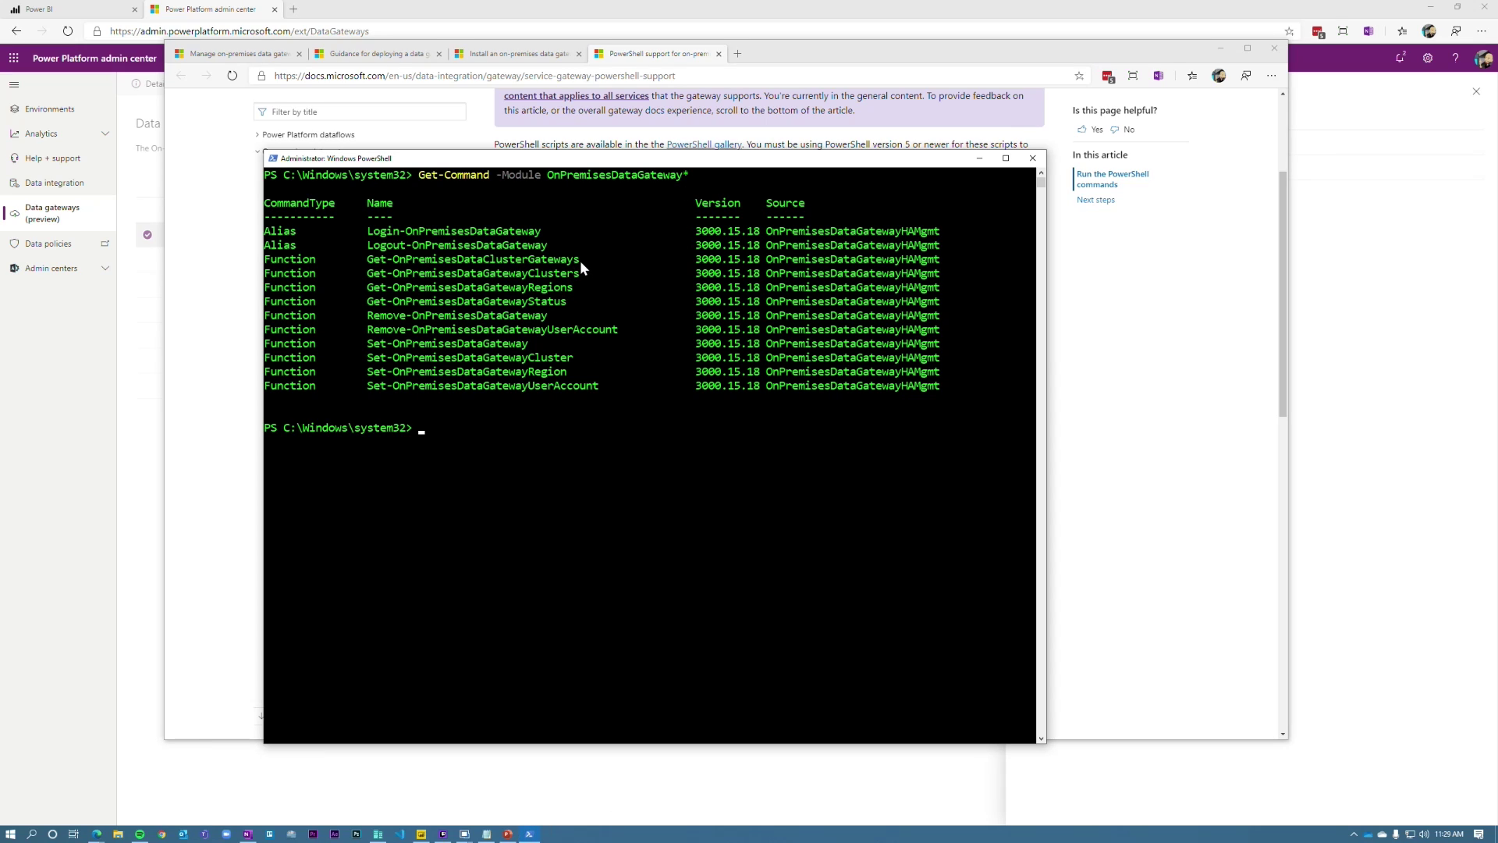
drag(580, 273, 372, 281)
right_click(369, 278)
right_click(370, 277)
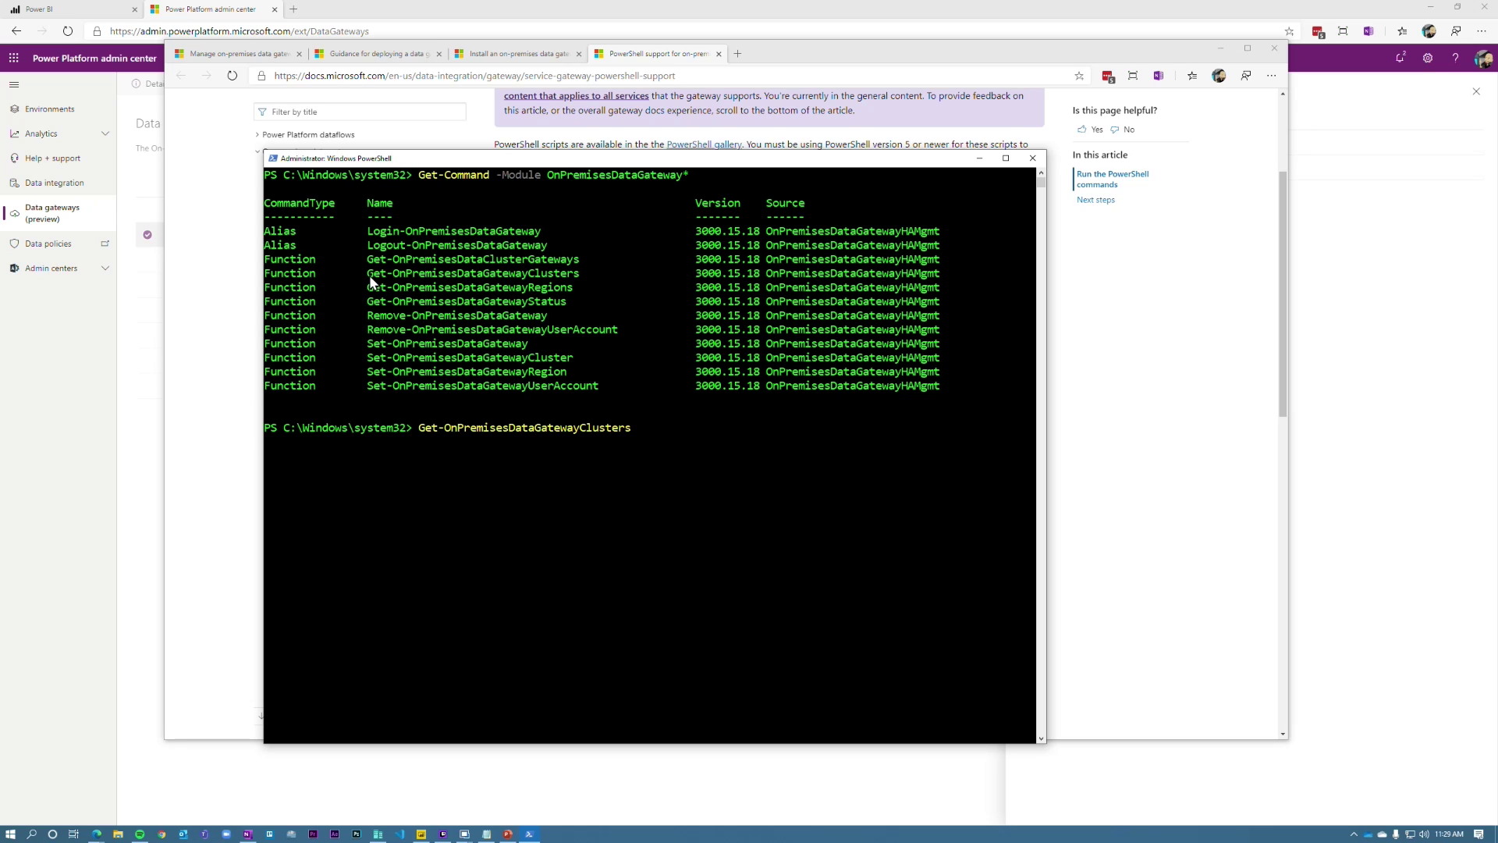
key(Return)
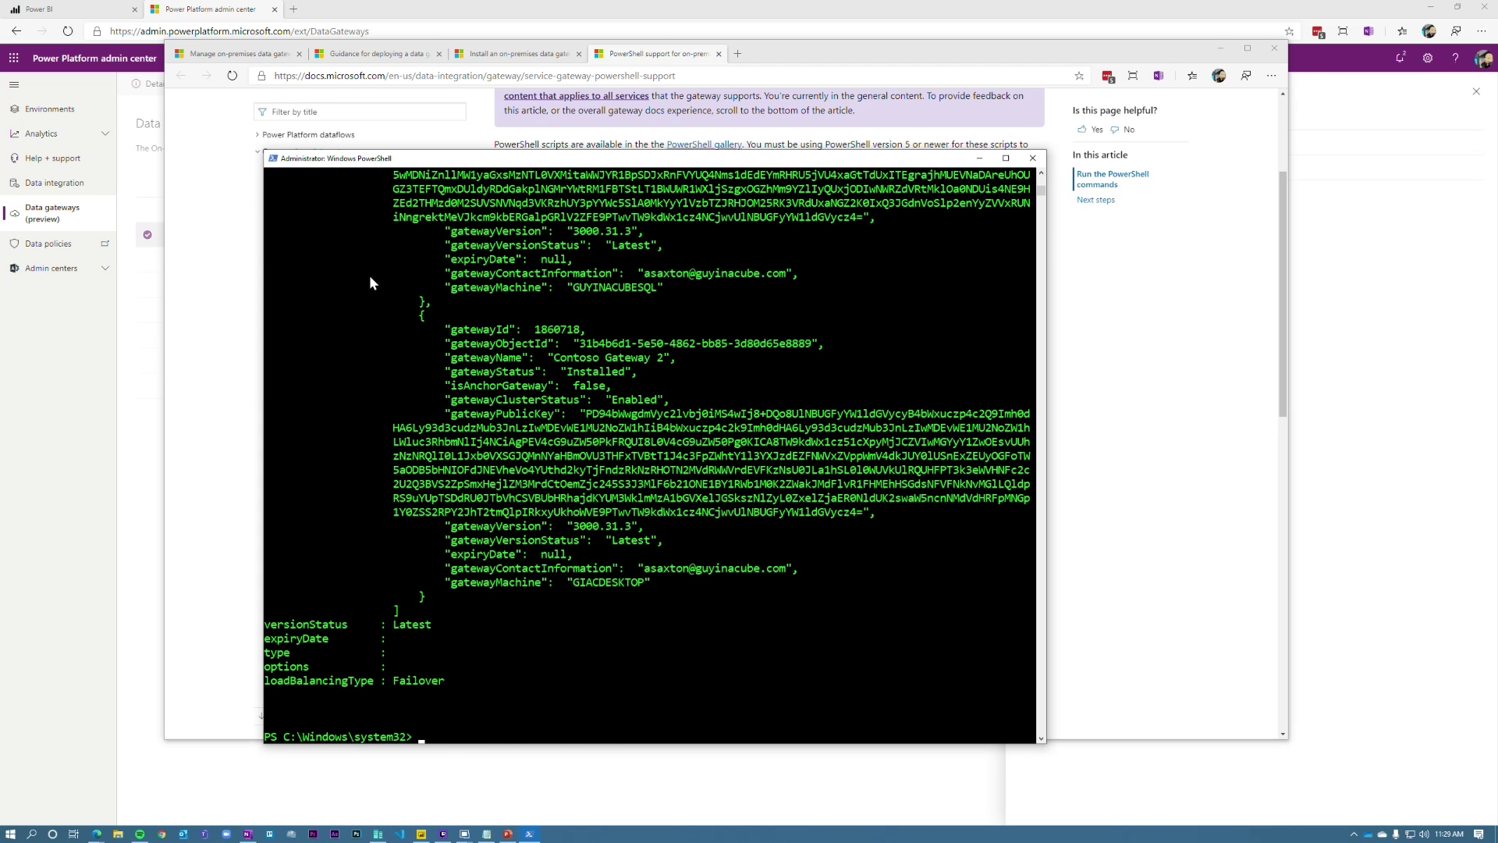
scroll(554, 466, up, 10)
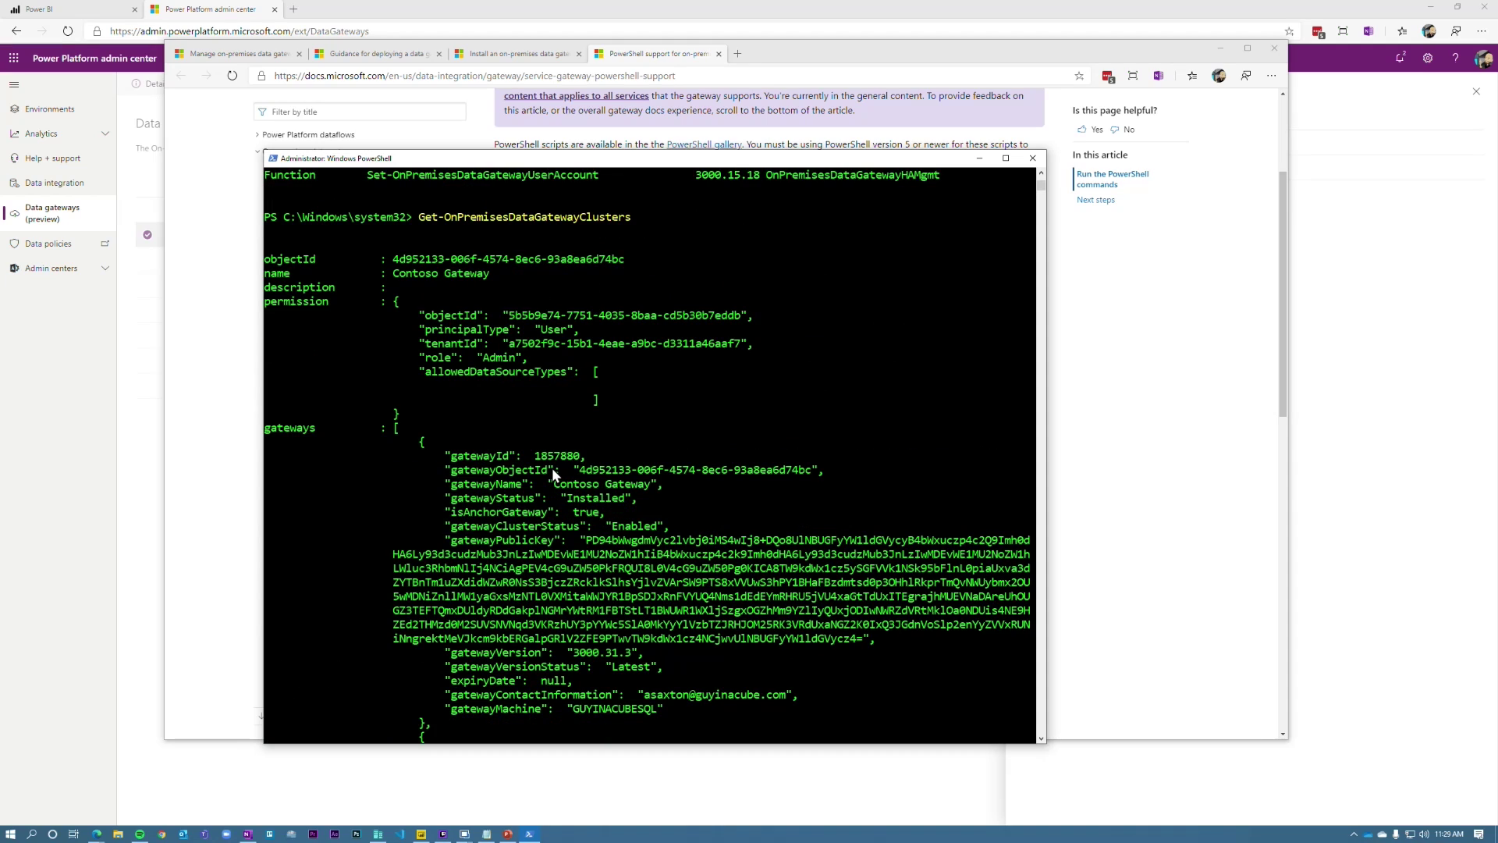
scroll(551, 467, down, 2)
scroll(550, 467, up, 3)
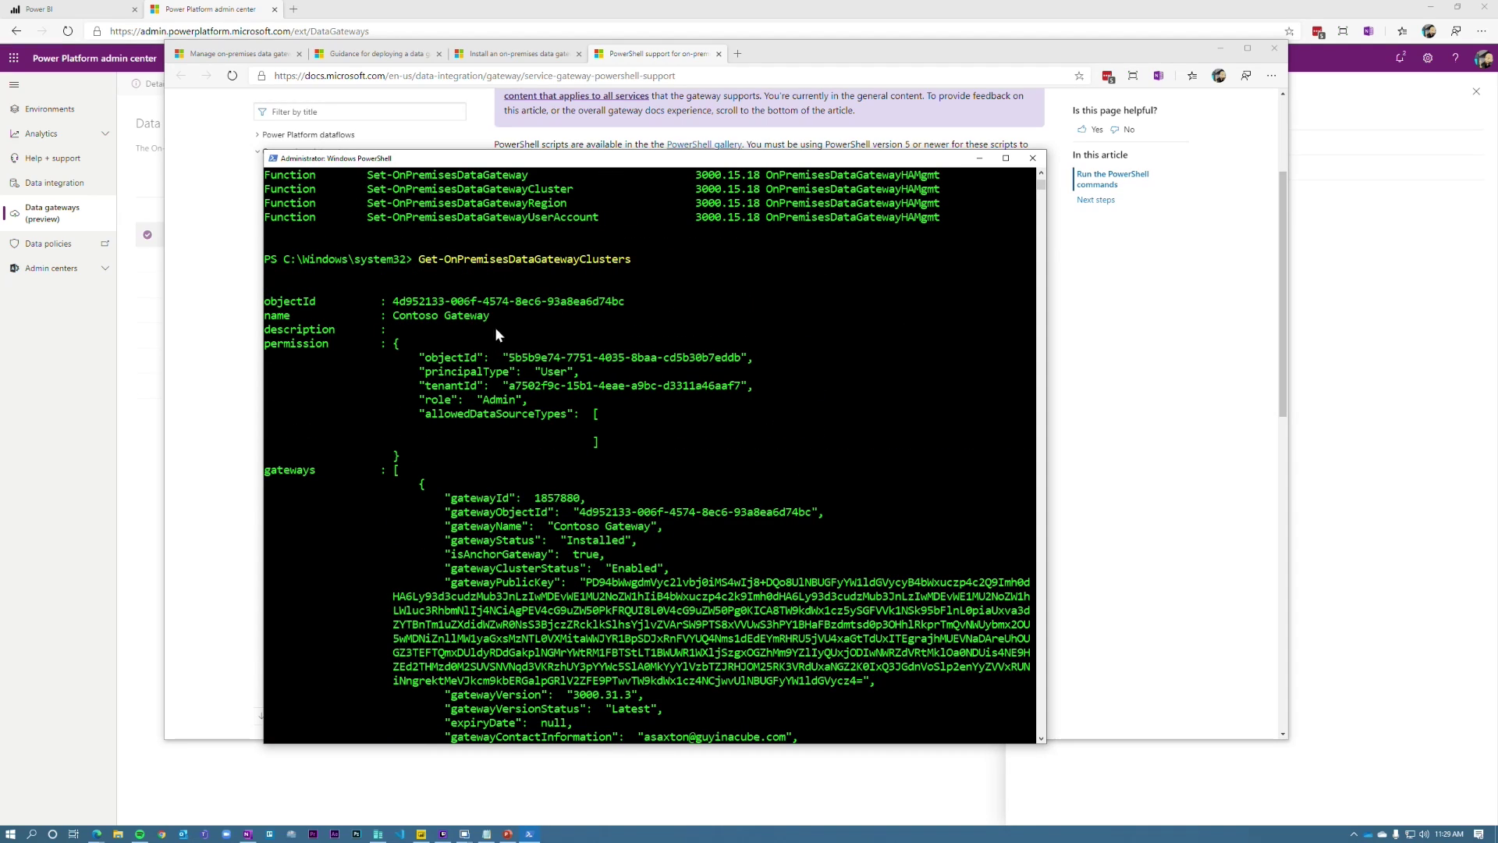
scroll(548, 565, down, 3)
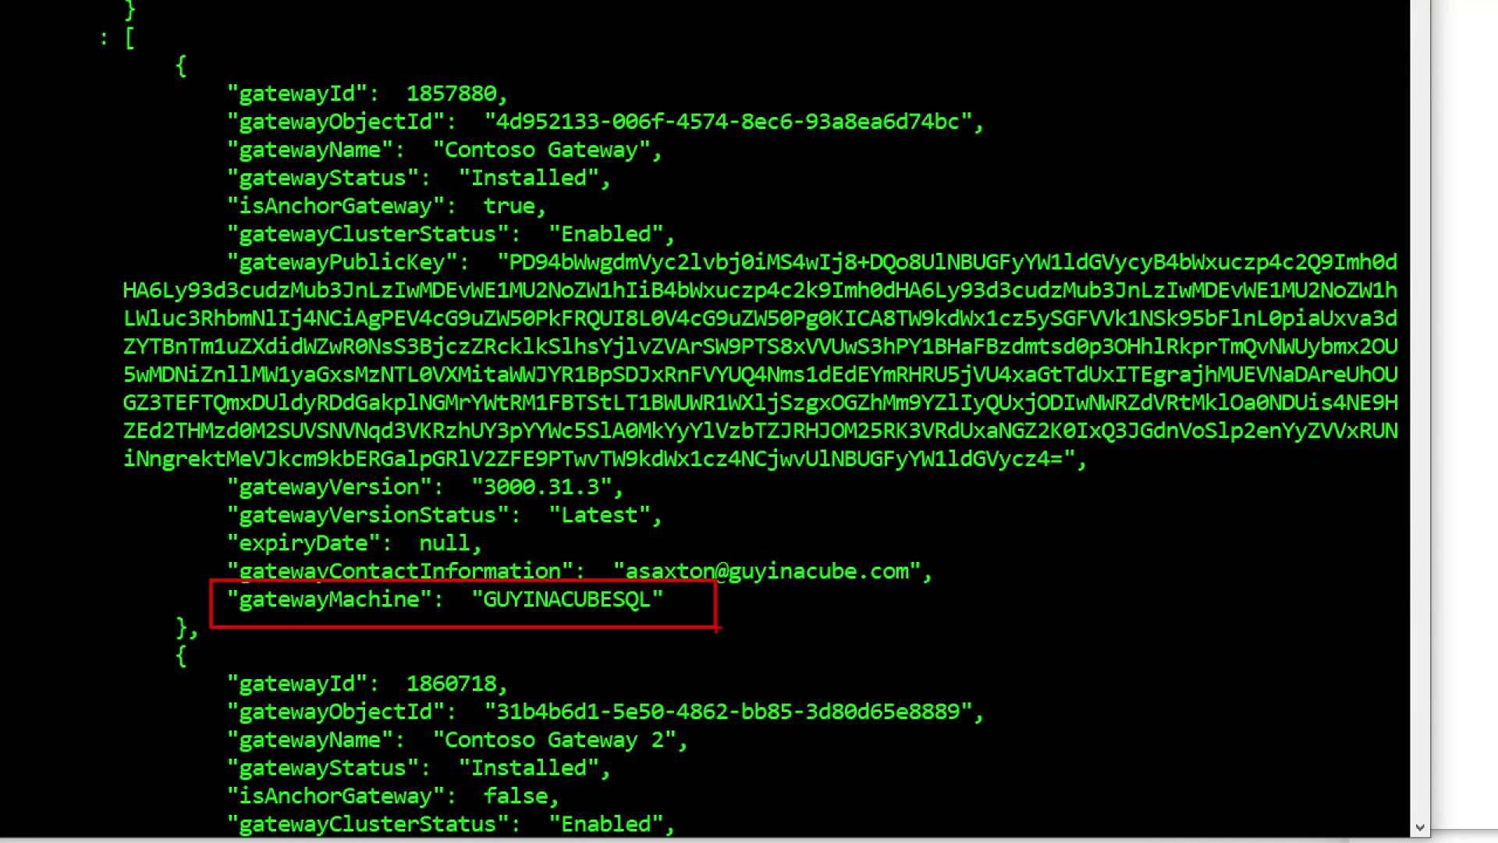
mouse_move(209, 460)
mouse_down()
mouse_move(873, 551)
mouse_move(685, 544)
mouse_up()
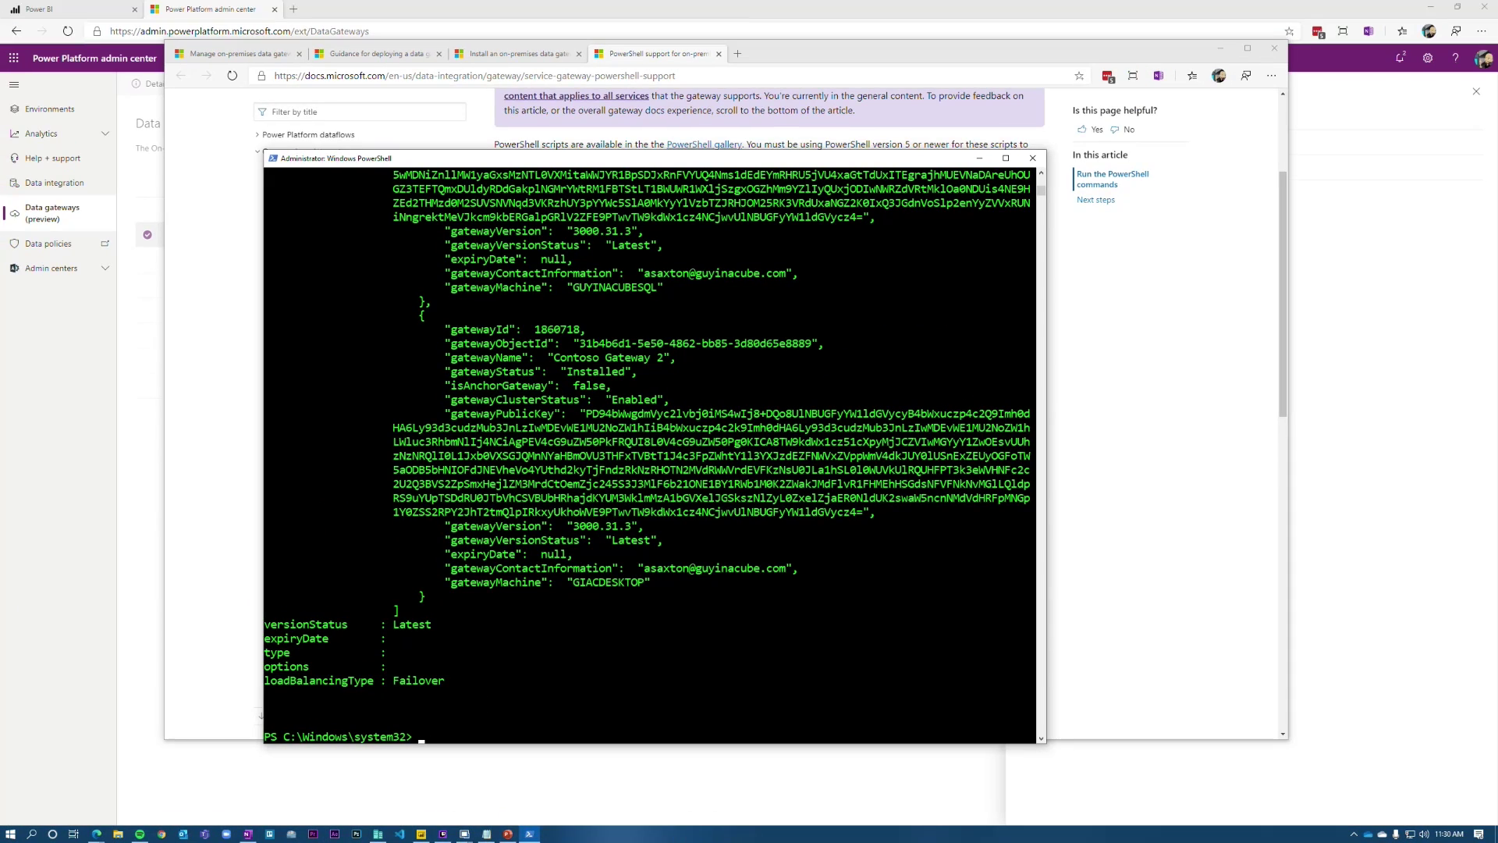
Step: Stop the On-premises data gateway service in Computer Management's Services list
click(525, 789)
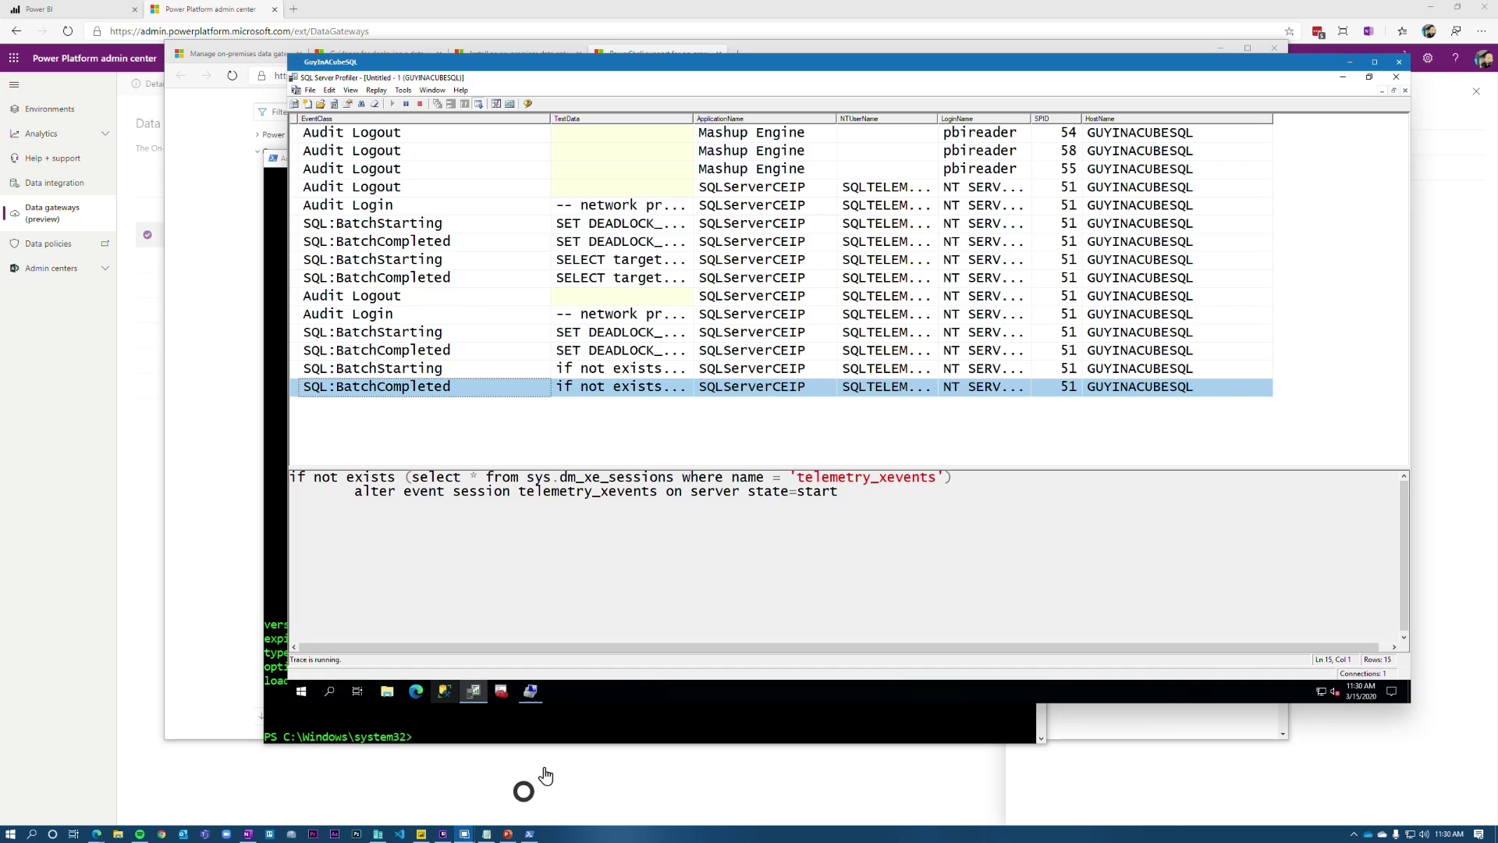
click(502, 692)
right_click(491, 366)
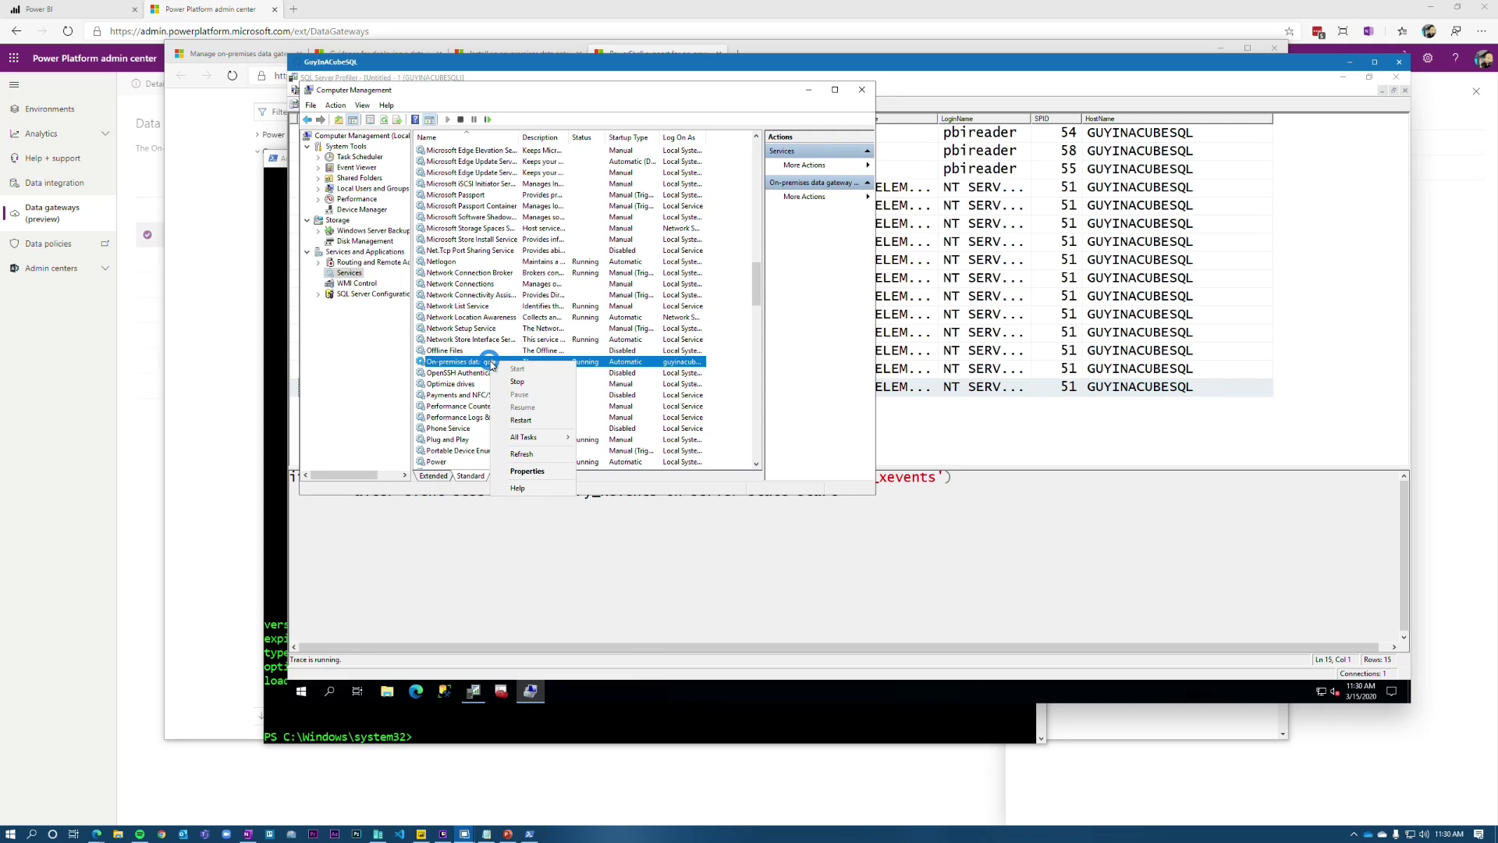
click(541, 384)
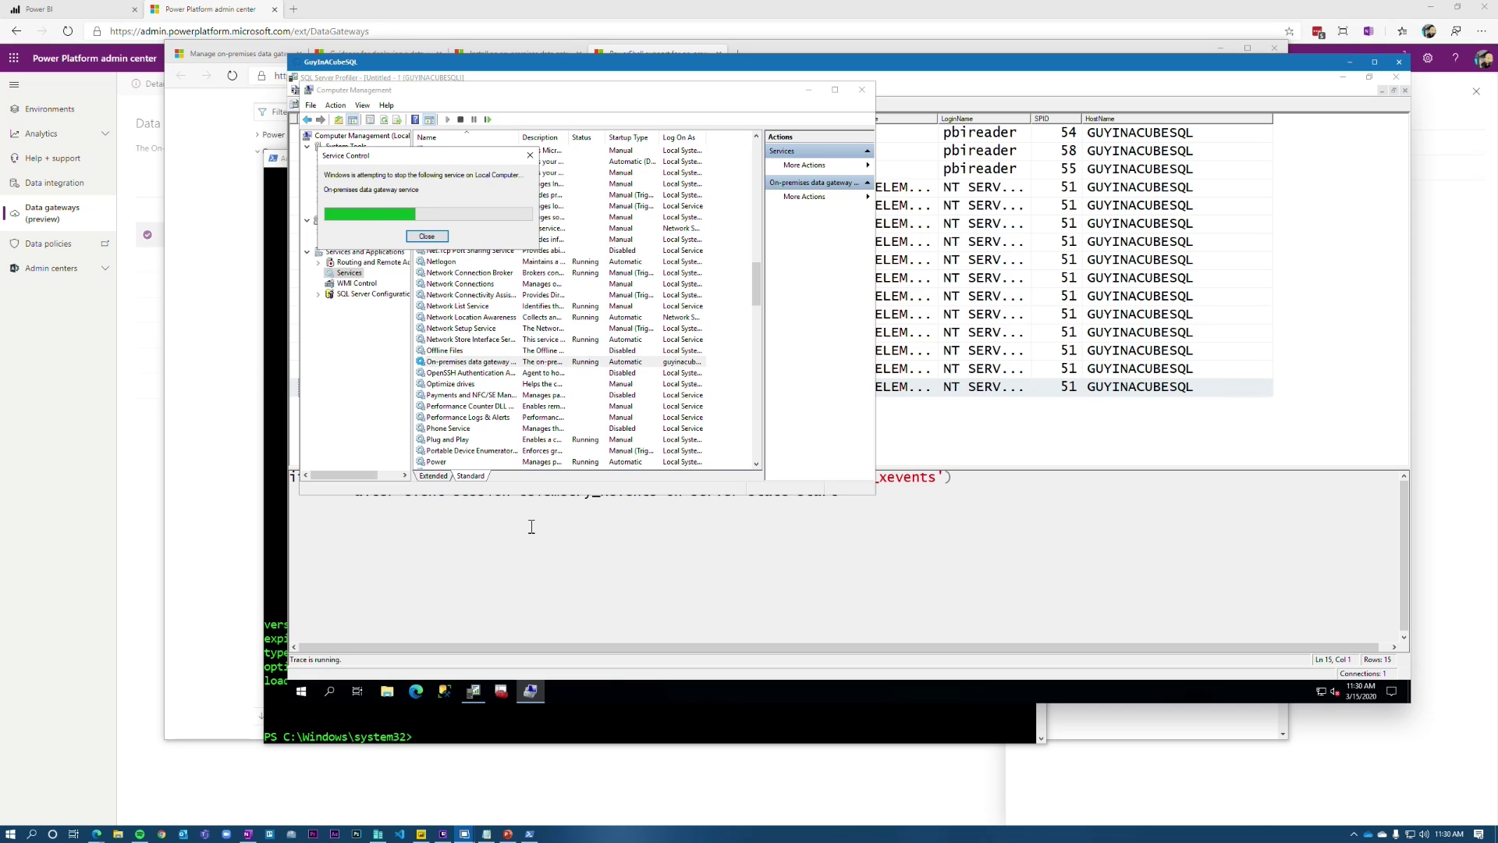
Step: Copy Contoso Gateway 2's gatewayObjectId from the PowerShell cluster listing
key(alt+Tab)
drag(579, 344, 810, 351)
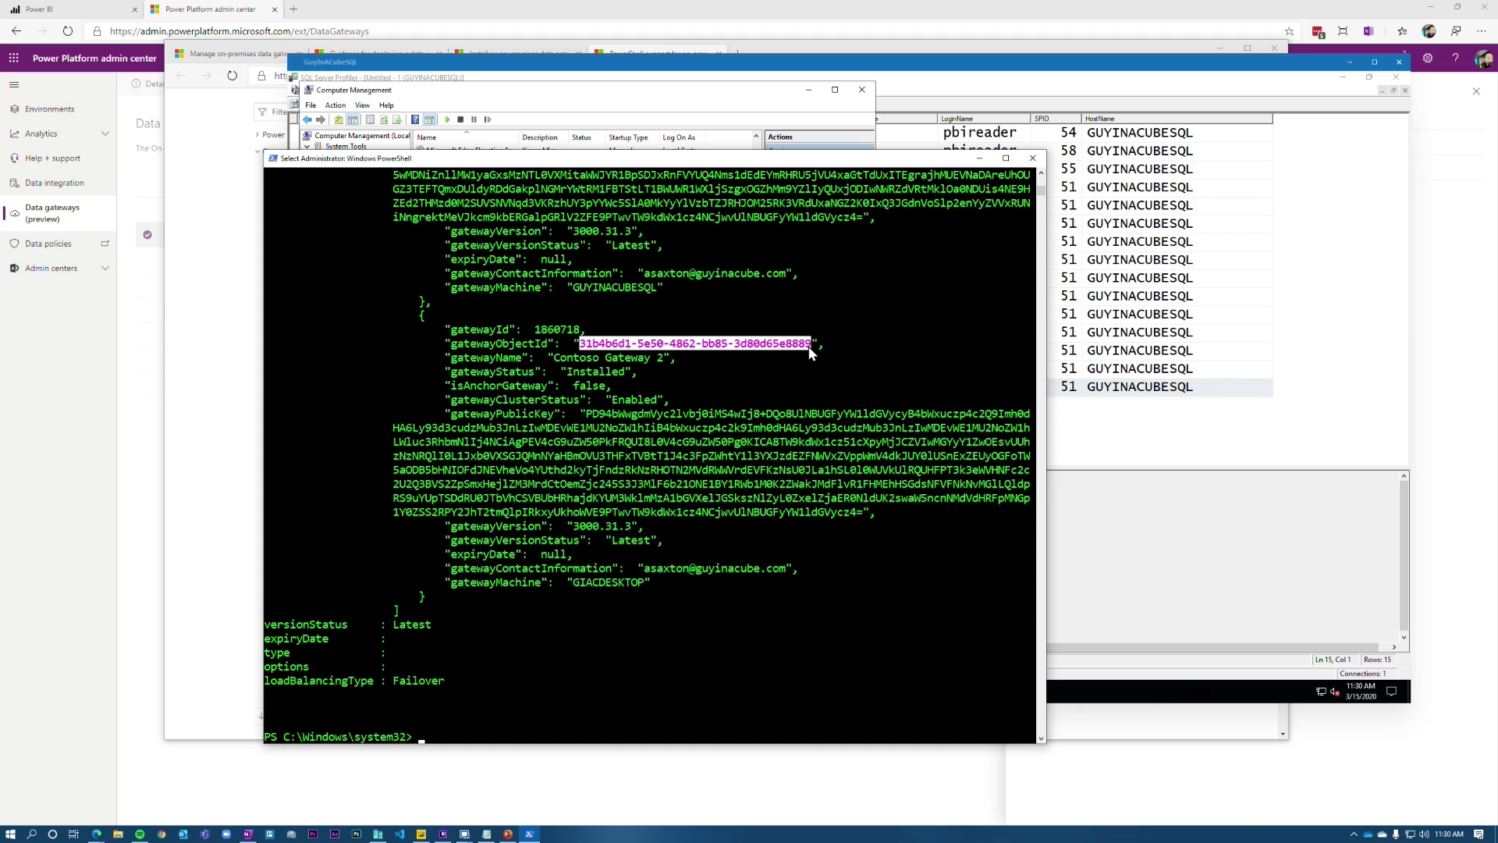
key(ctrl+c)
key(alt+Tab)
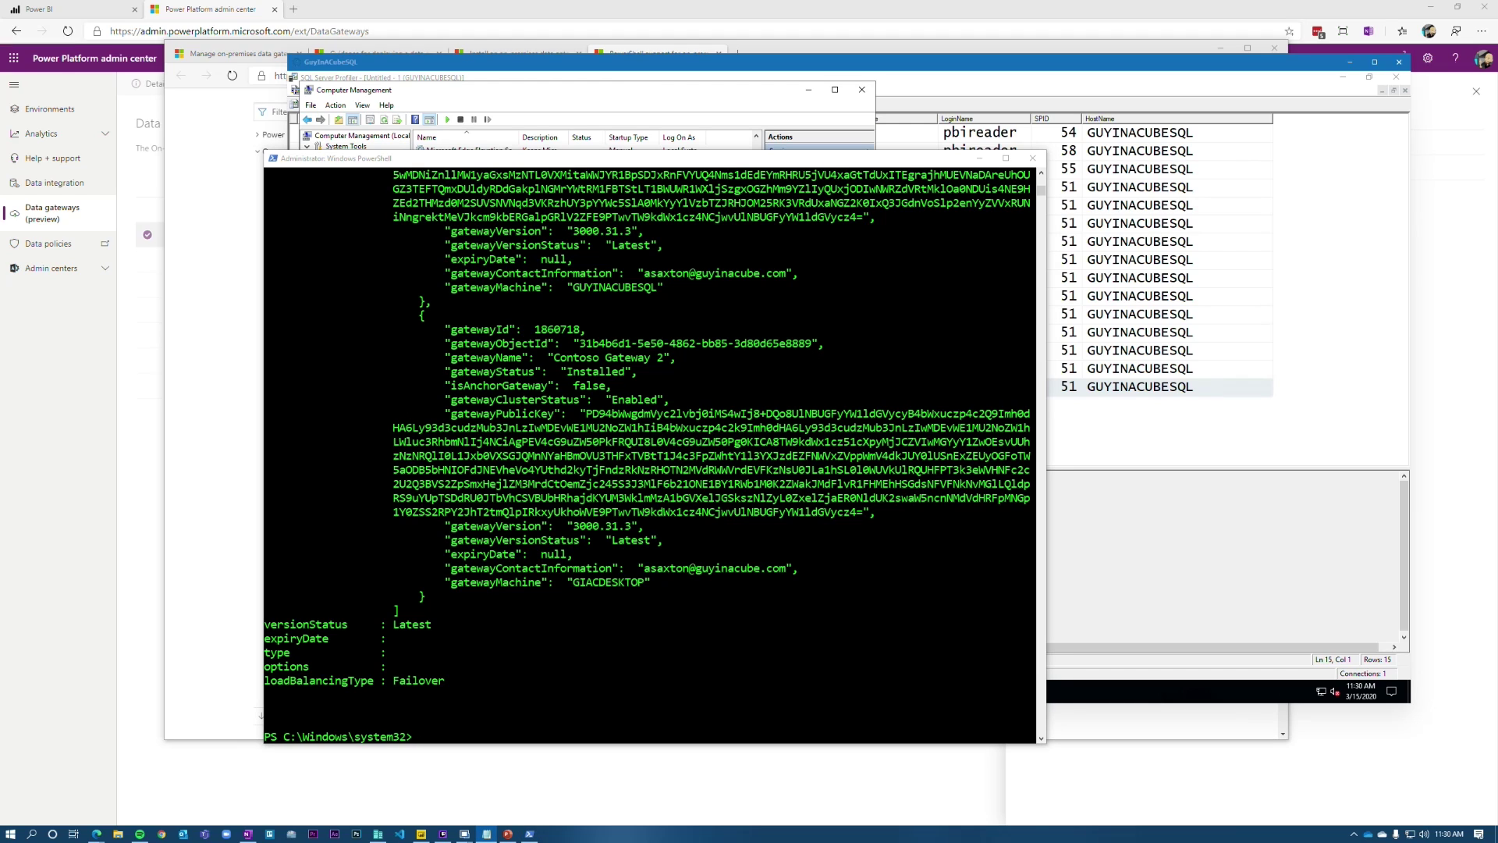
scroll(707, 485, up, 15)
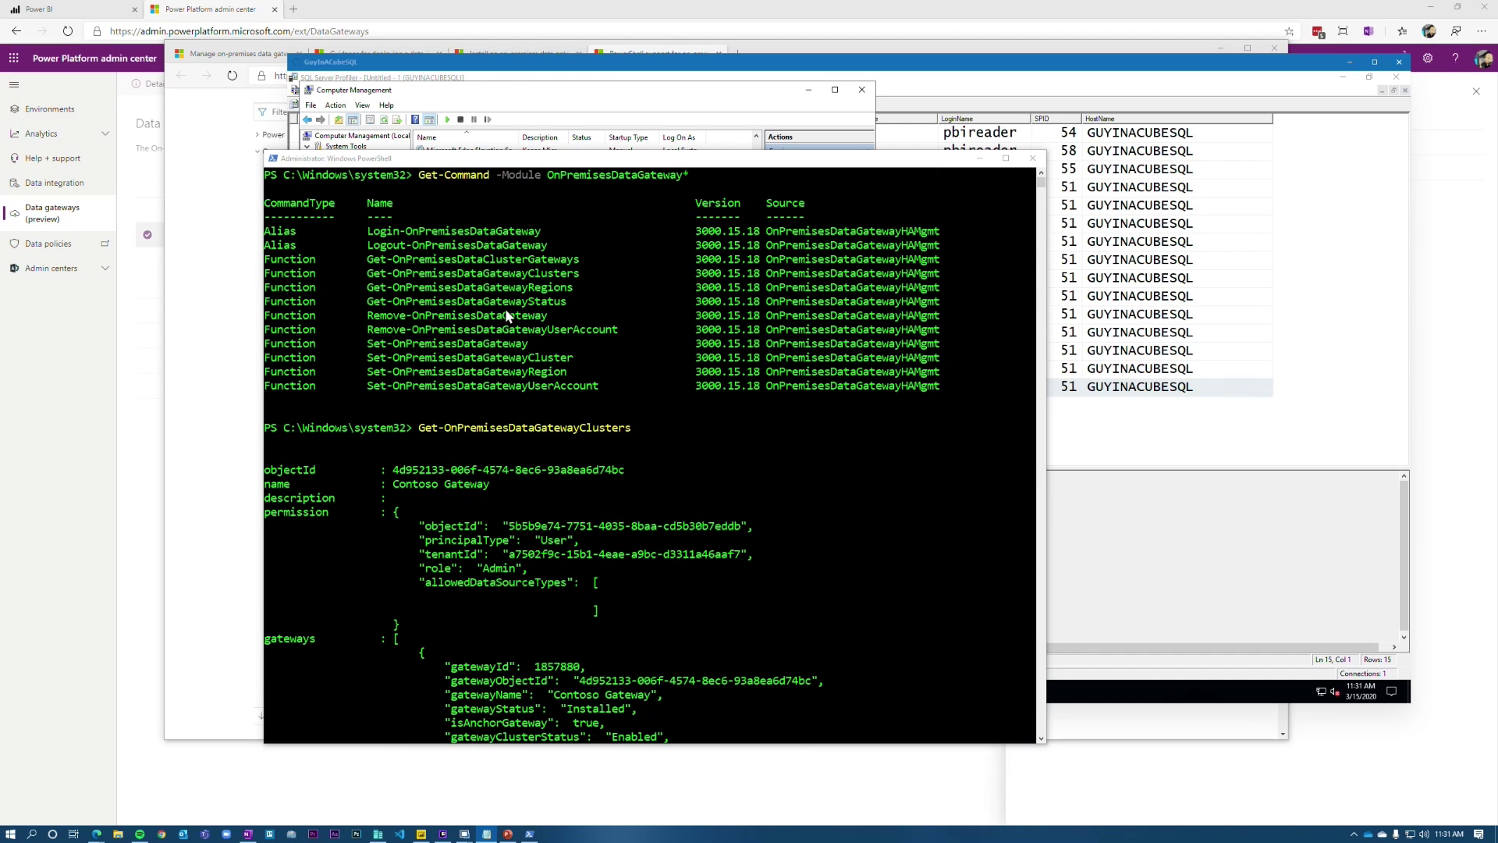
Step: Run Get-OnPremisesDataGatewayStatus with the cluster and gateway IDs; it reports Unreachable, version unknown
click(565, 298)
drag(367, 303, 565, 301)
right_click(564, 302)
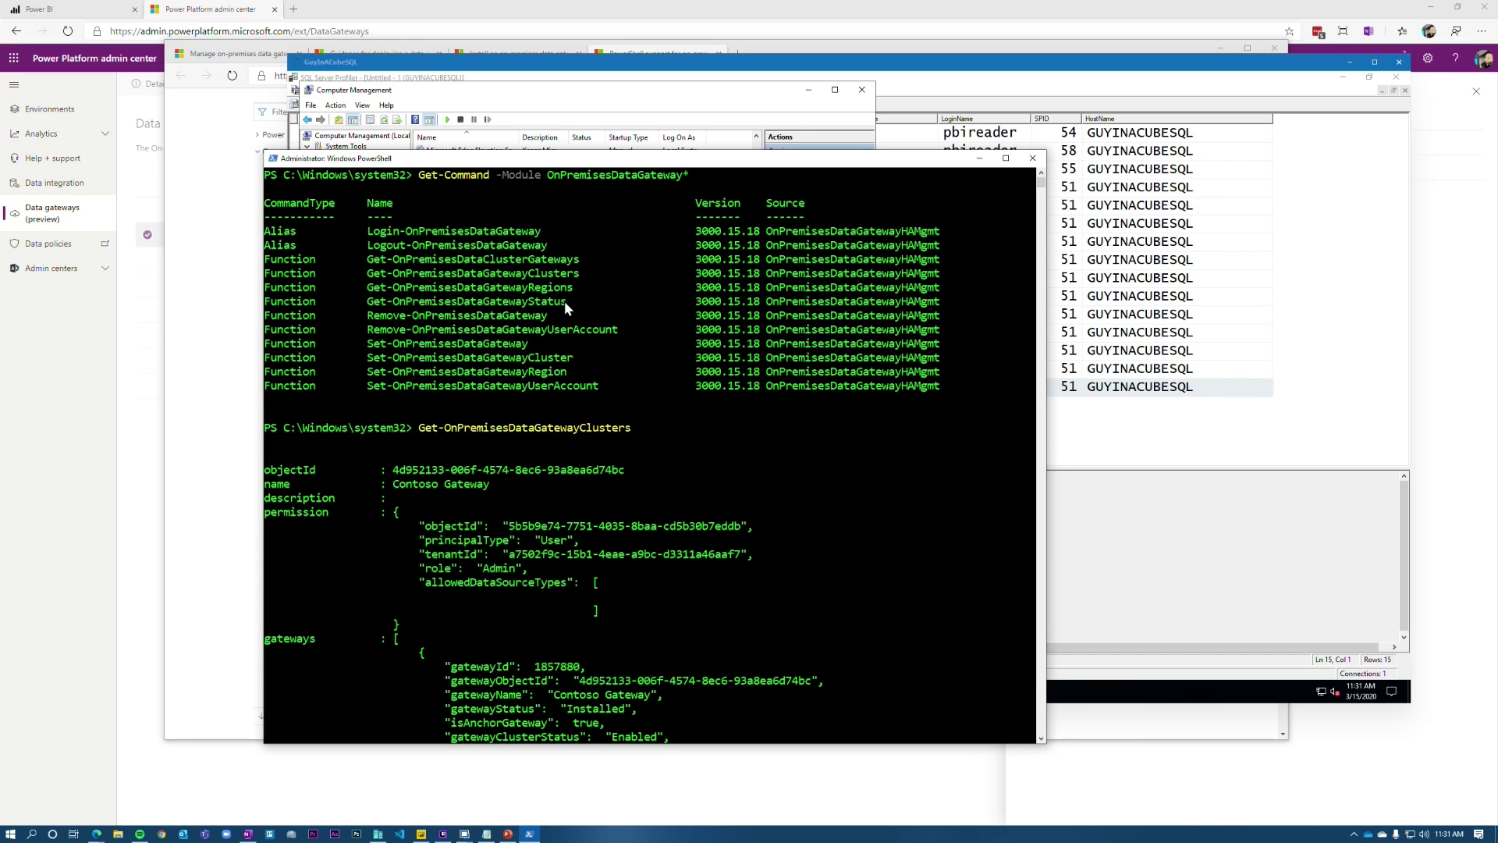
right_click(564, 301)
key(Return)
key(ctrl+v)
key(Return)
key(ctrl+v)
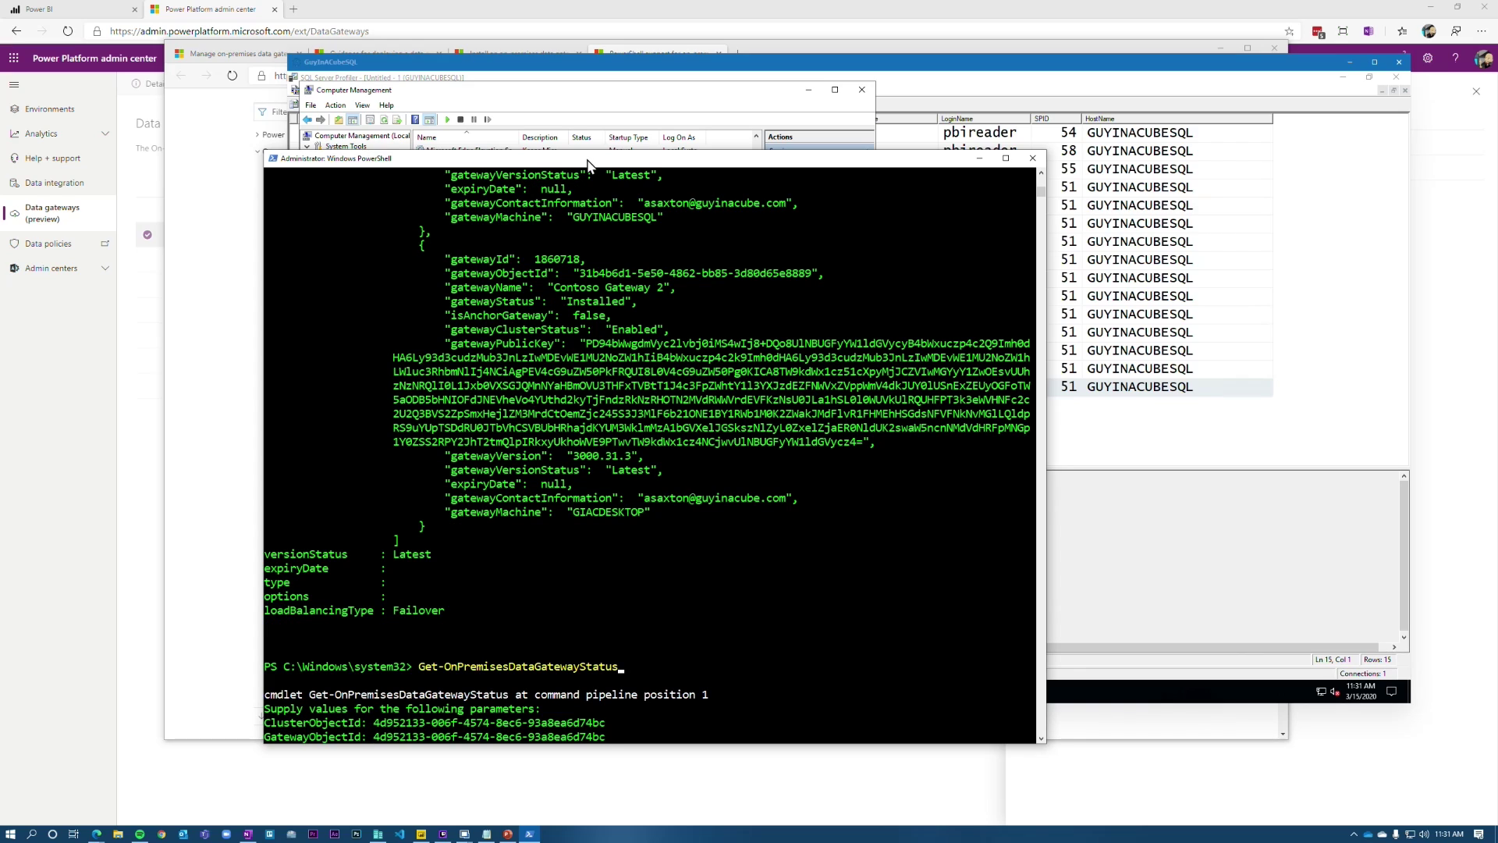
key(Return)
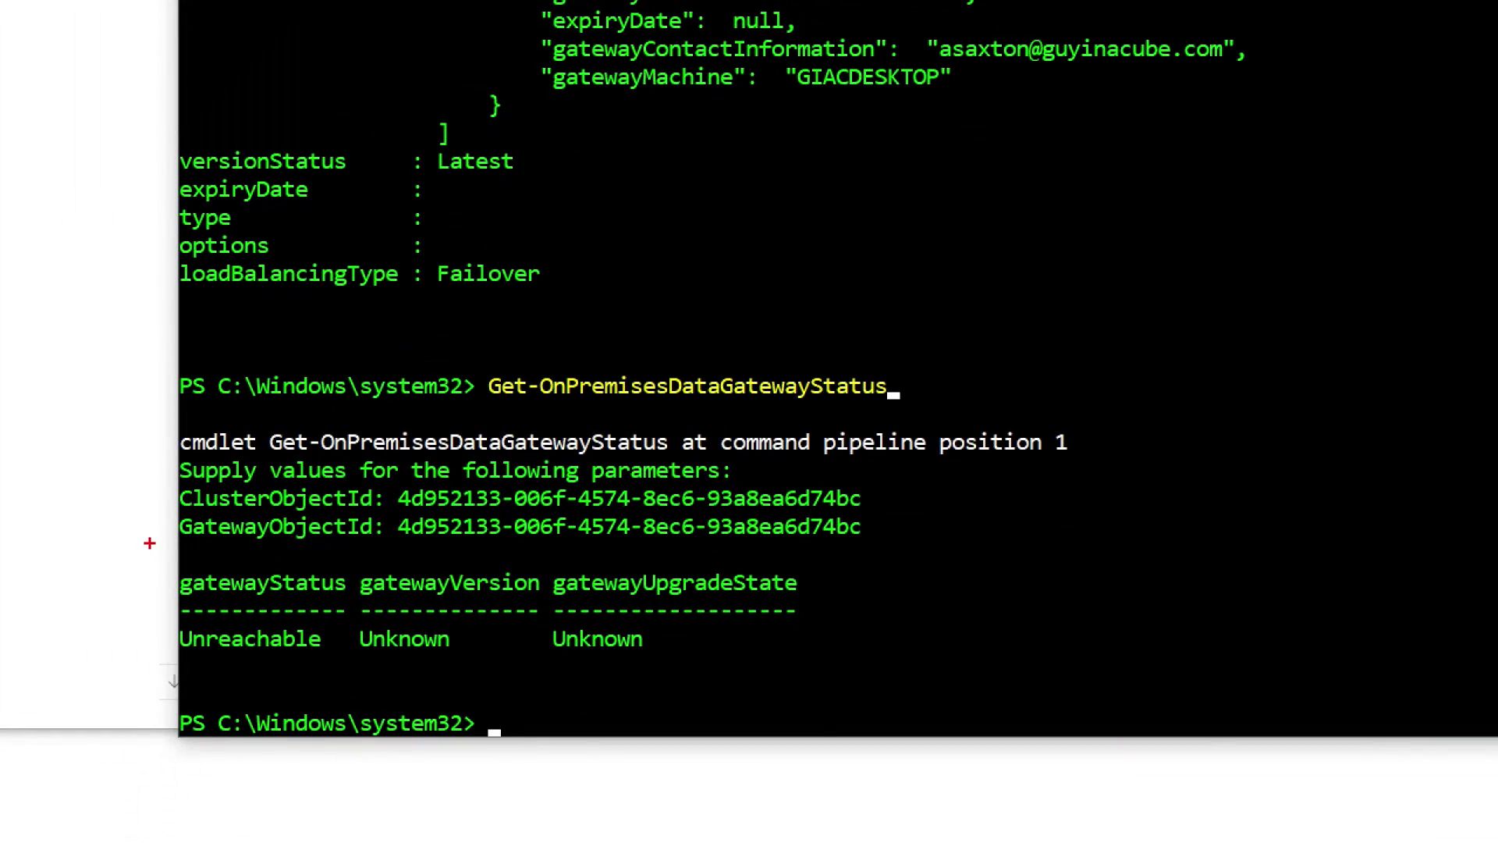
mouse_move(149, 543)
mouse_down()
mouse_move(672, 631)
mouse_move(898, 690)
mouse_up()
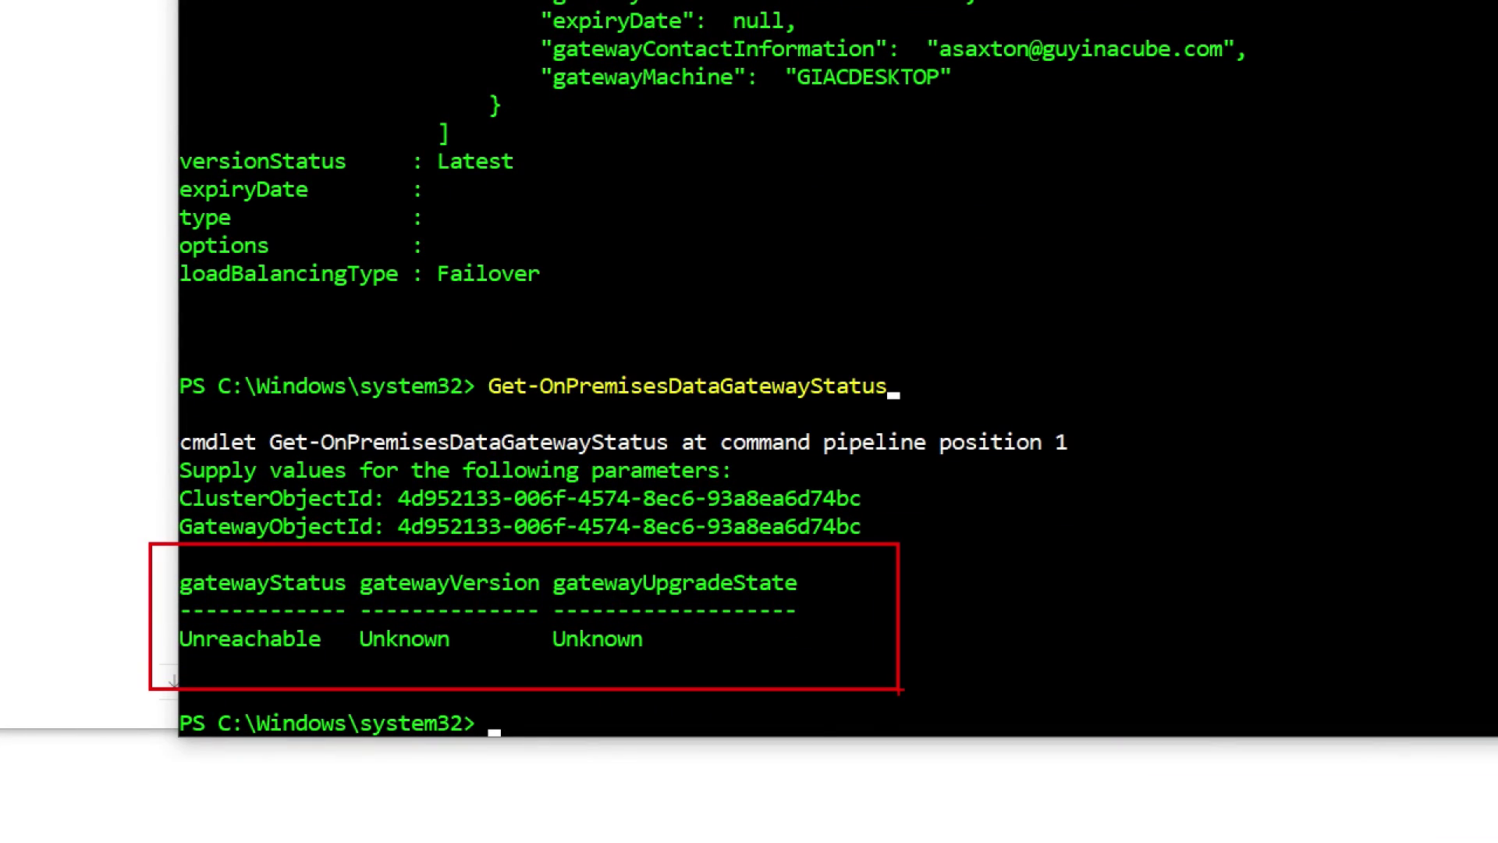
key(Escape)
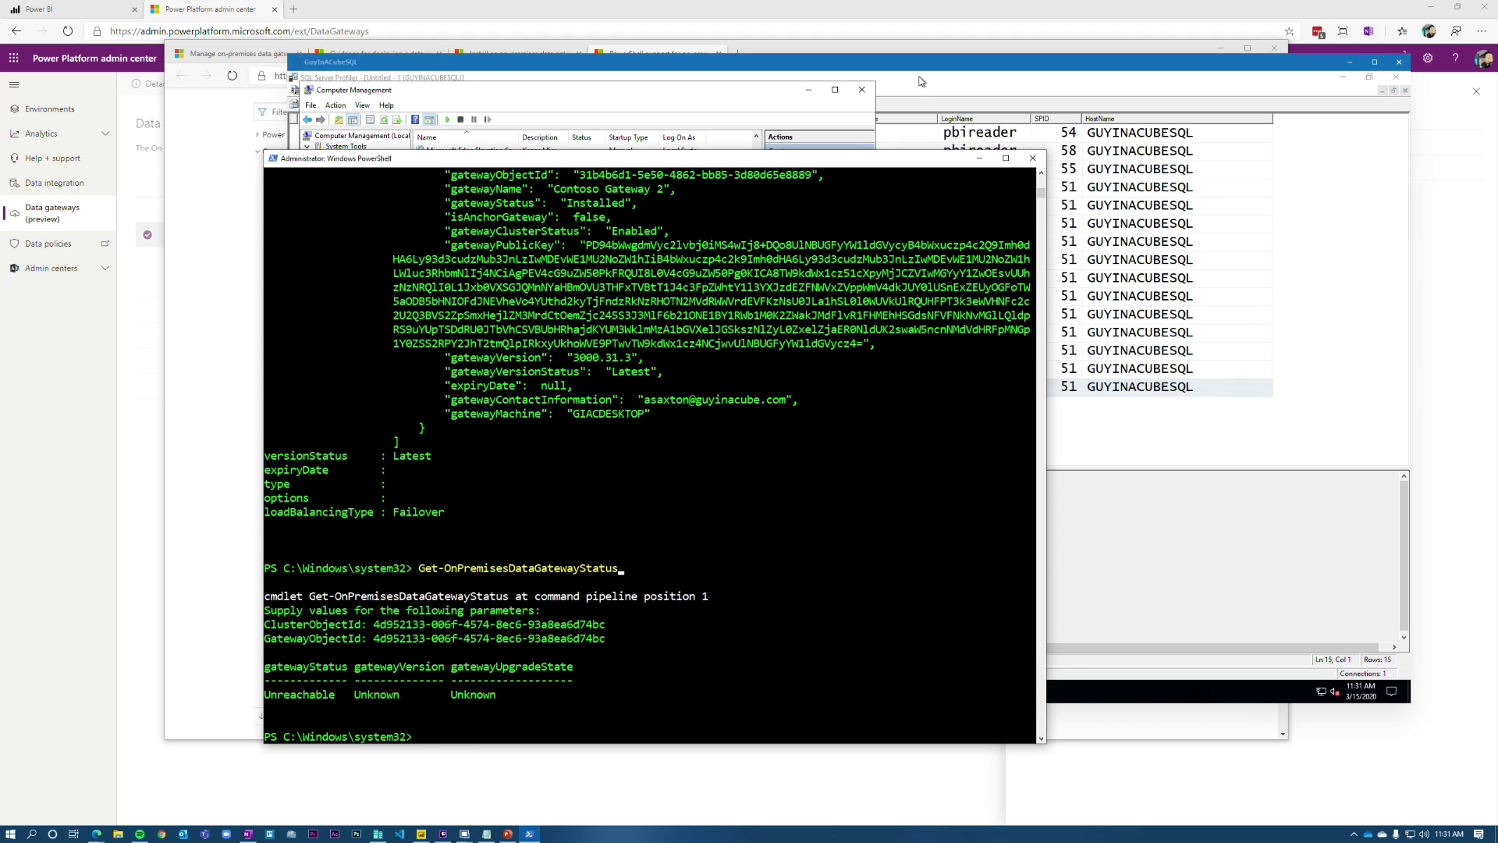
click(81, 11)
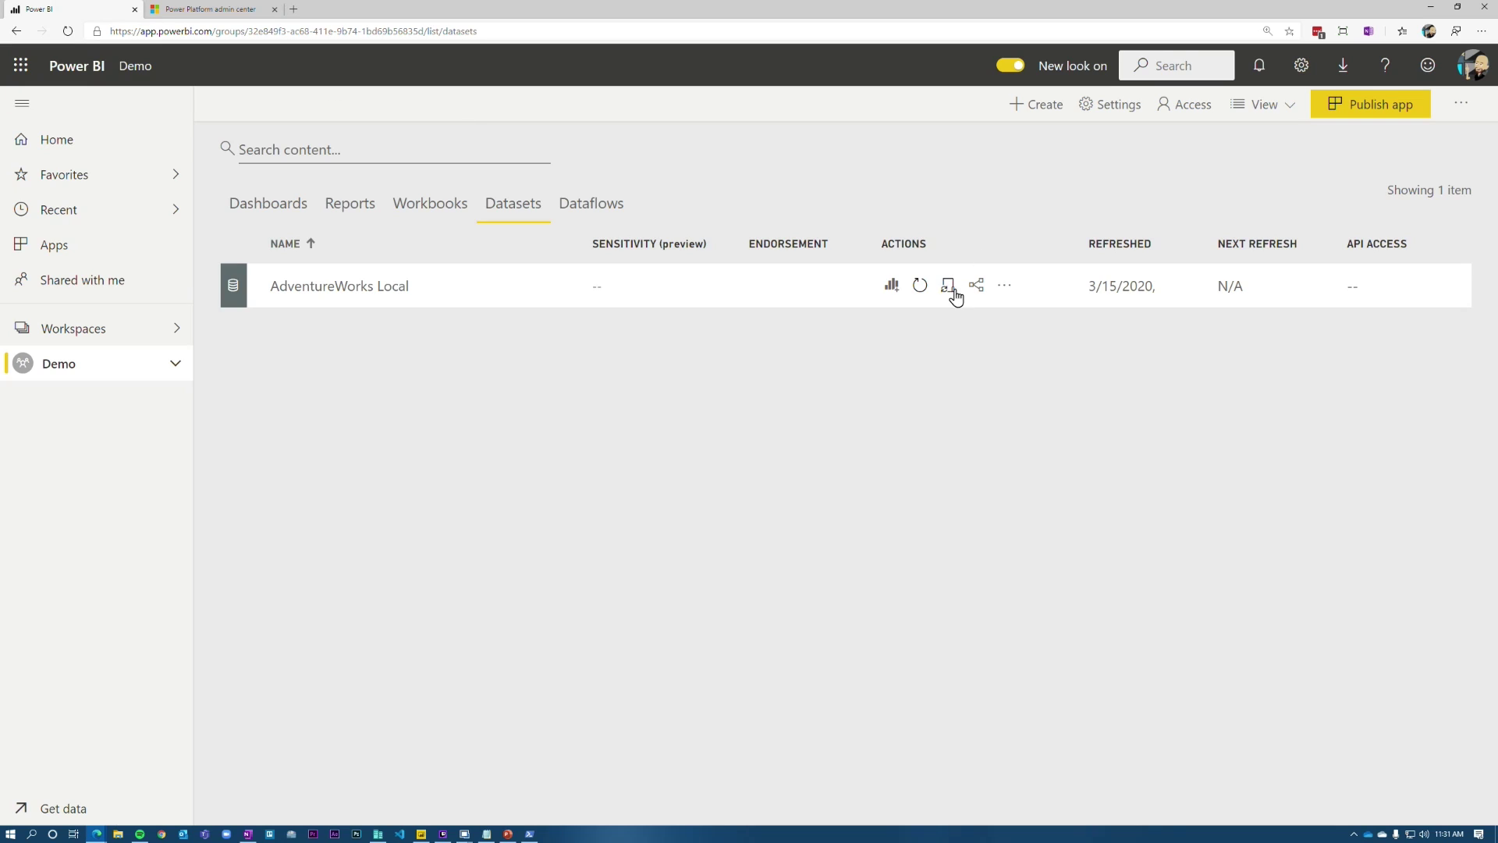
Step: Refresh AdventureWorks Local and mark the GIACDESKTOP host names in the remote Profiler trace
click(920, 285)
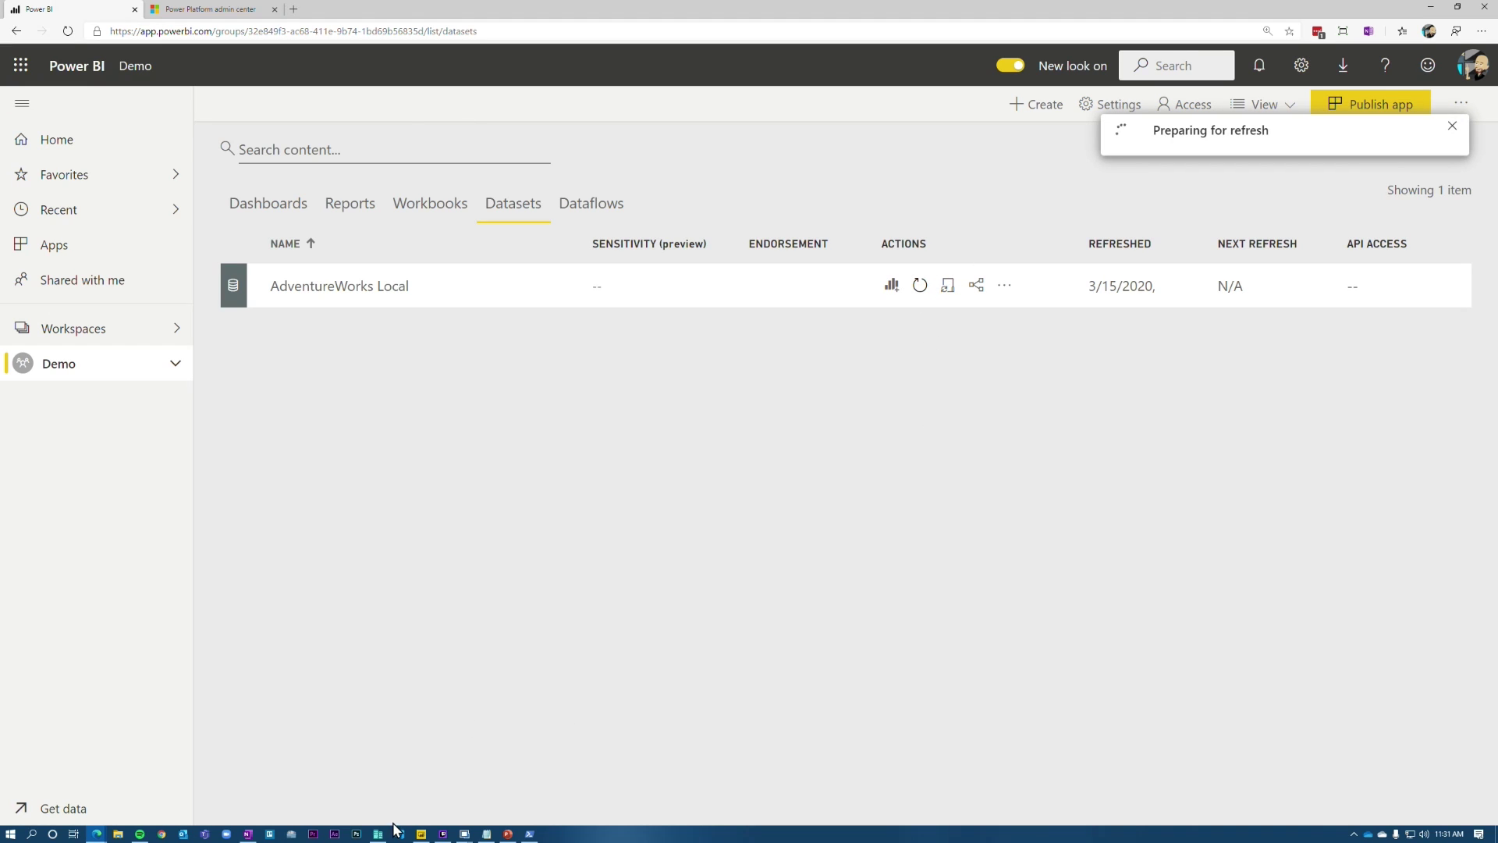
click(464, 833)
click(530, 800)
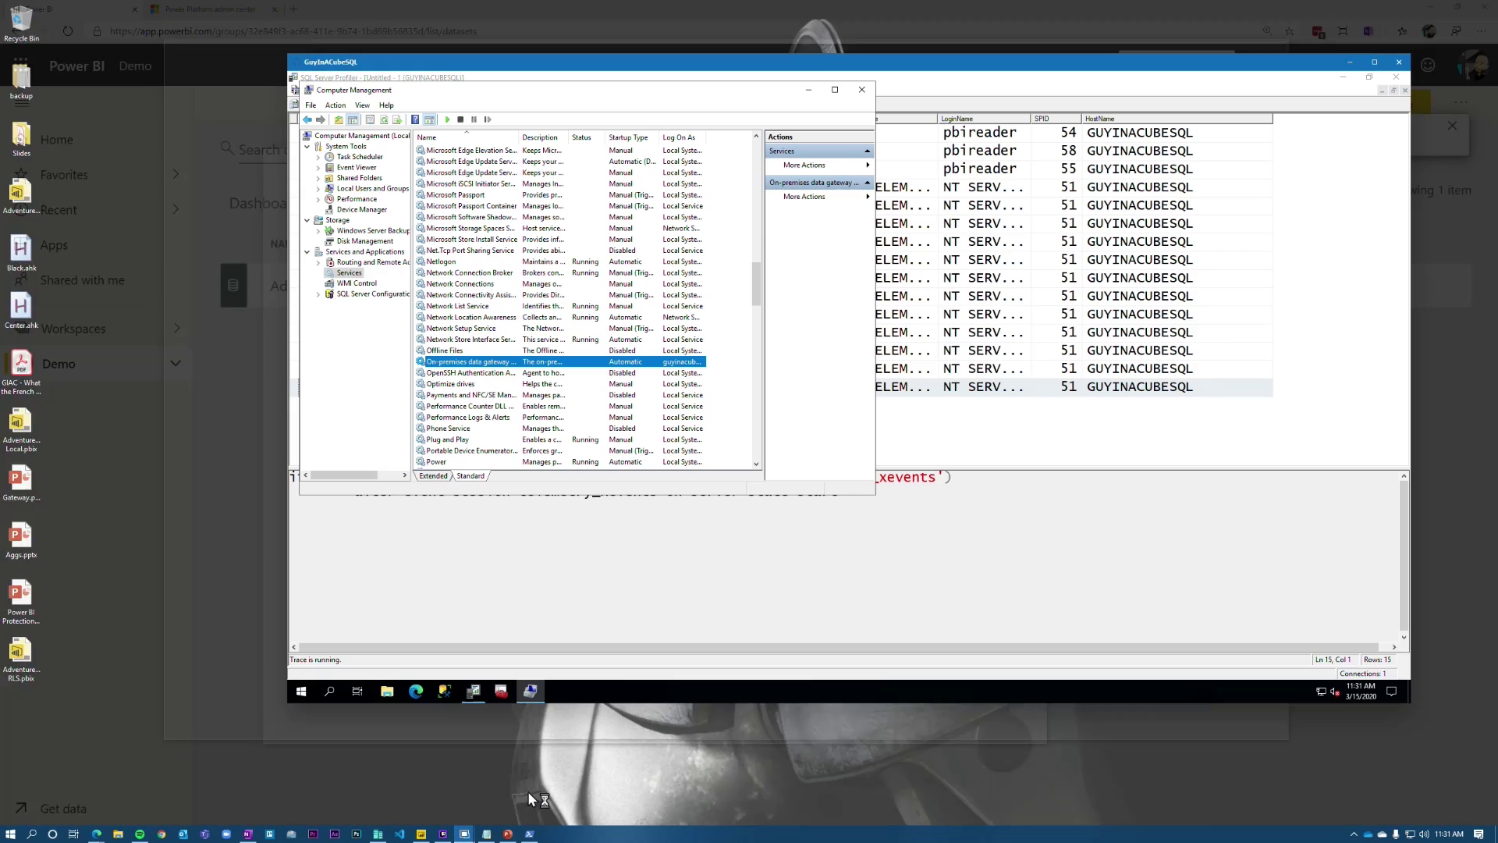
click(1373, 388)
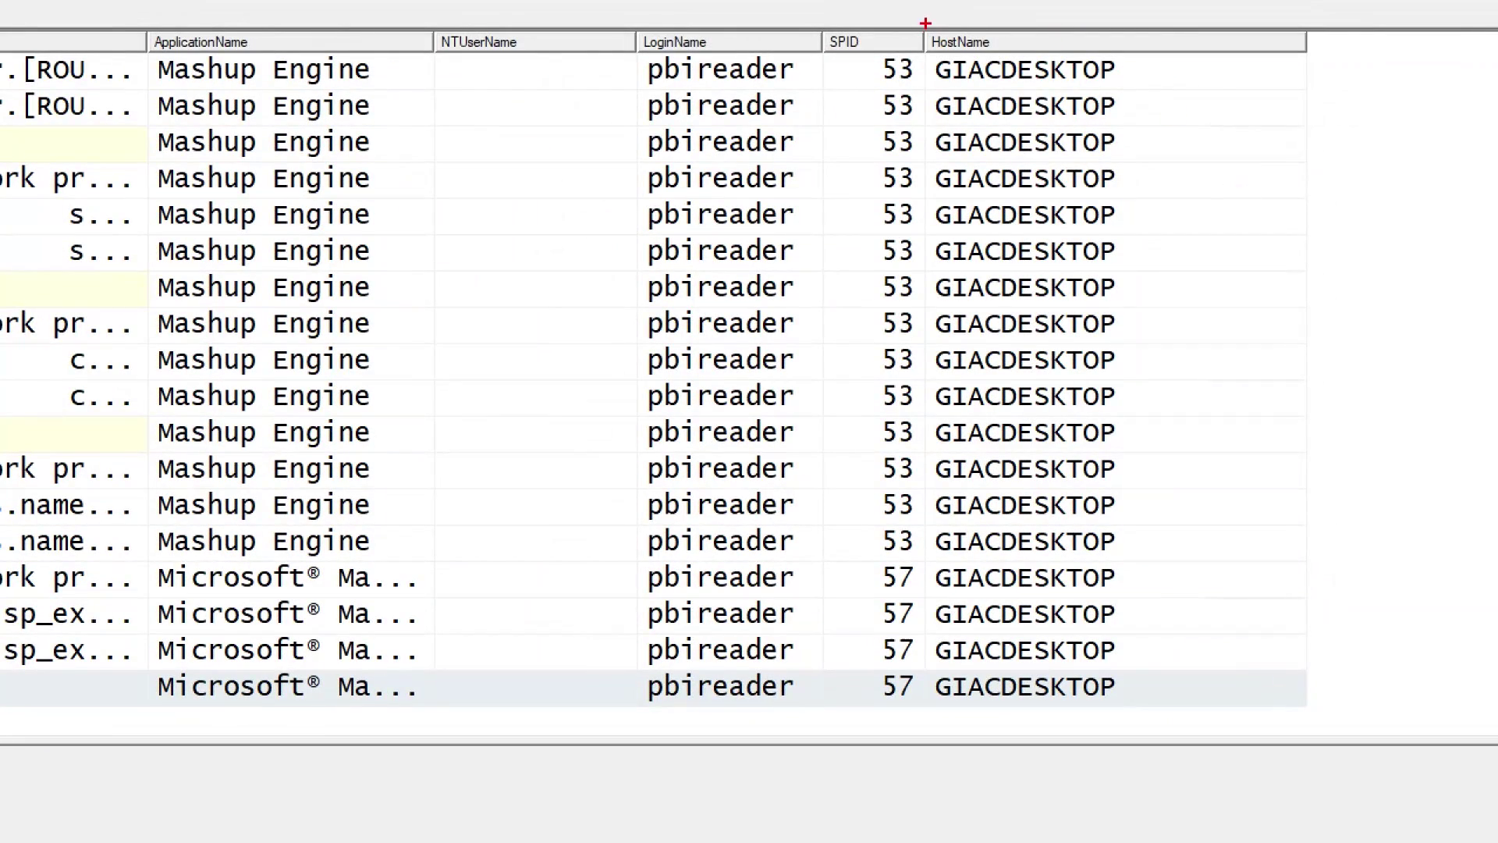
mouse_move(924, 11)
mouse_down()
mouse_move(1176, 322)
mouse_move(1172, 392)
mouse_up()
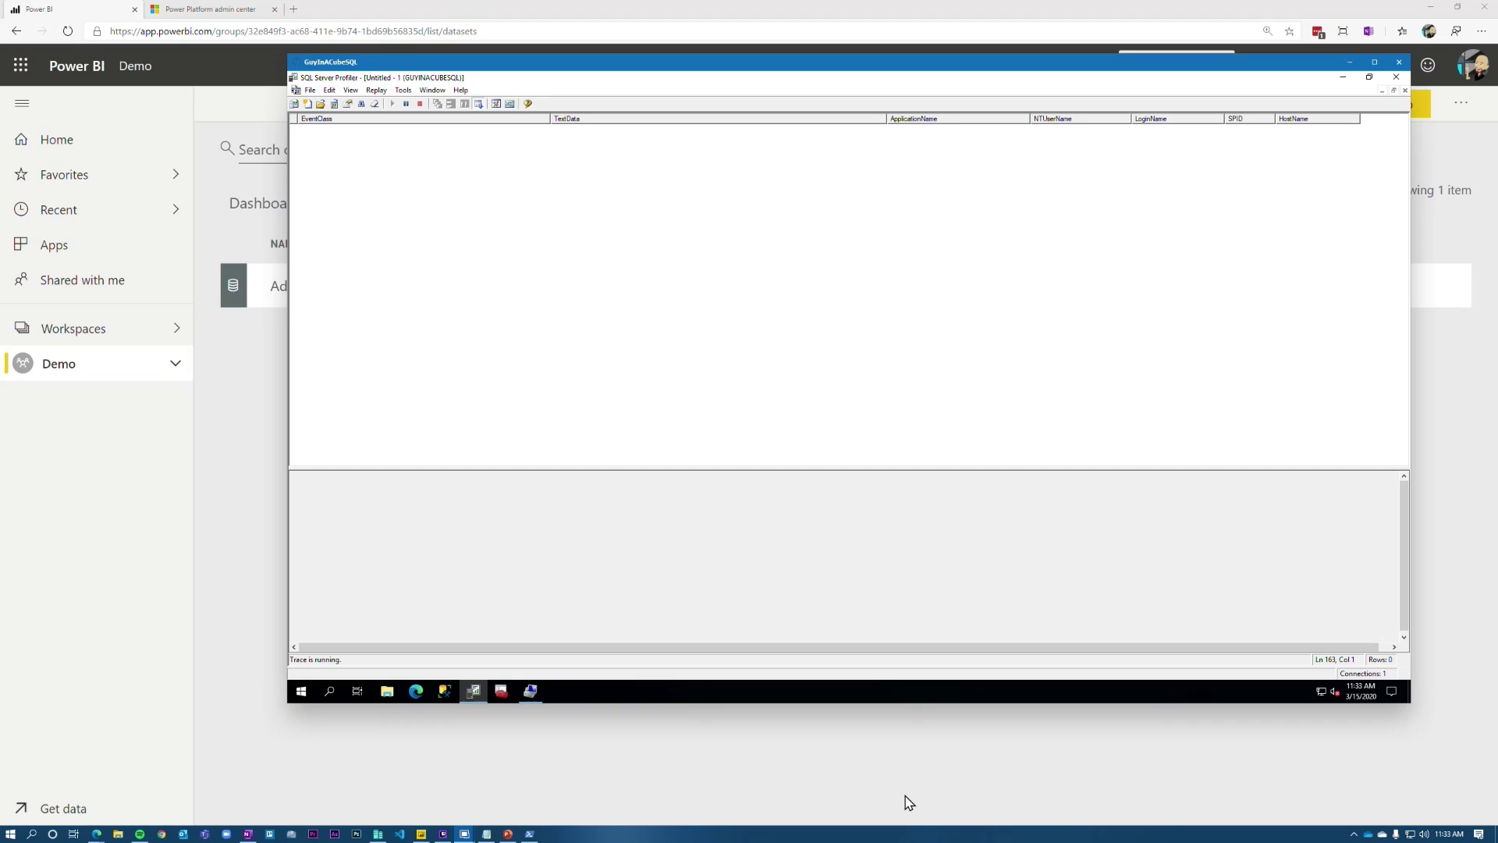
Step: Enable 'Distribute requests across all active gateways in this cluster' for Contoso Gateway and apply
key(alt+Tab)
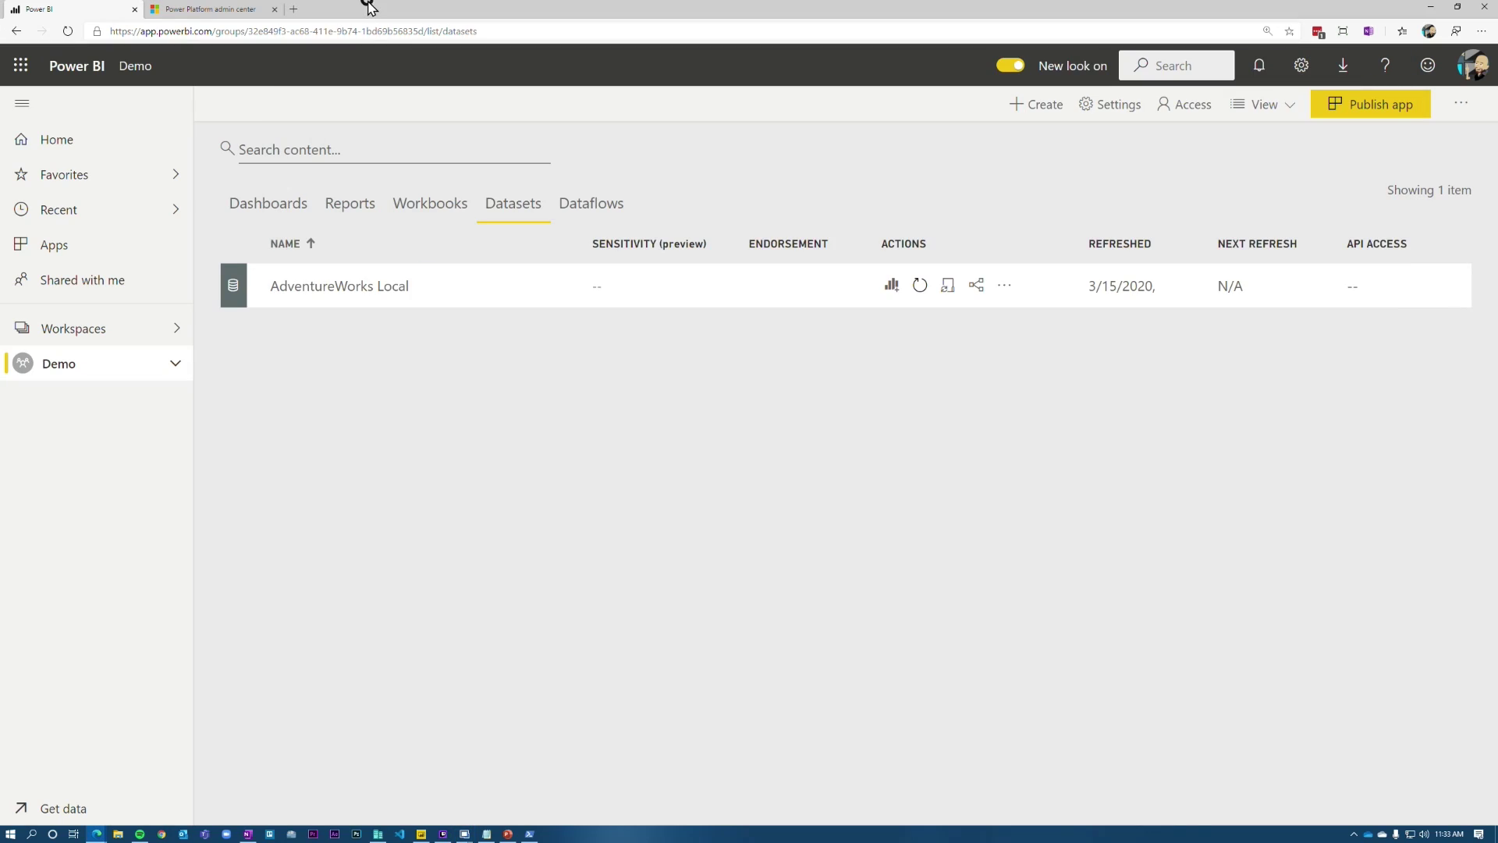
click(1300, 69)
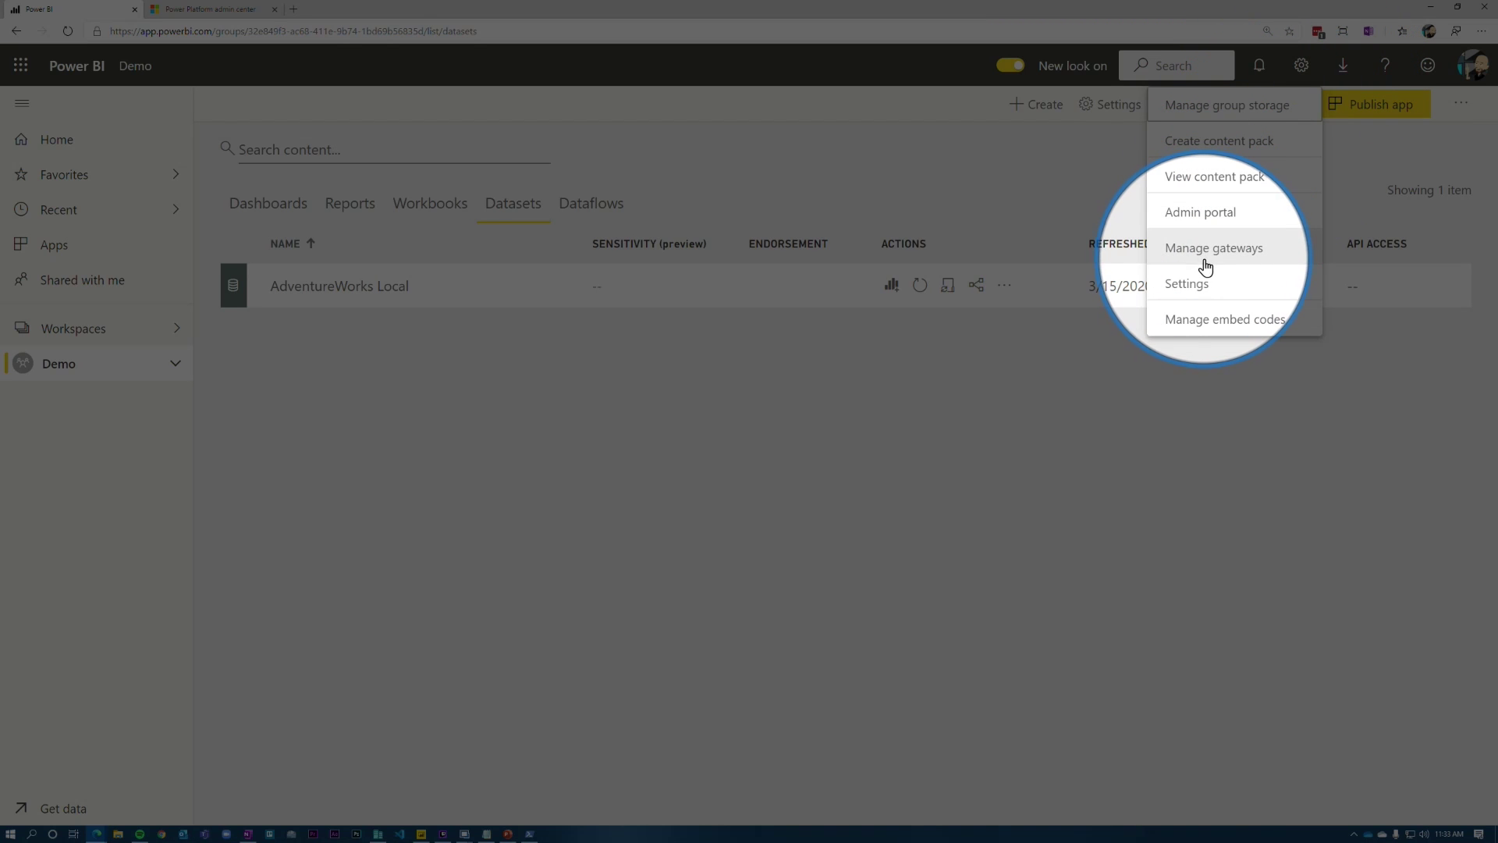
click(1205, 265)
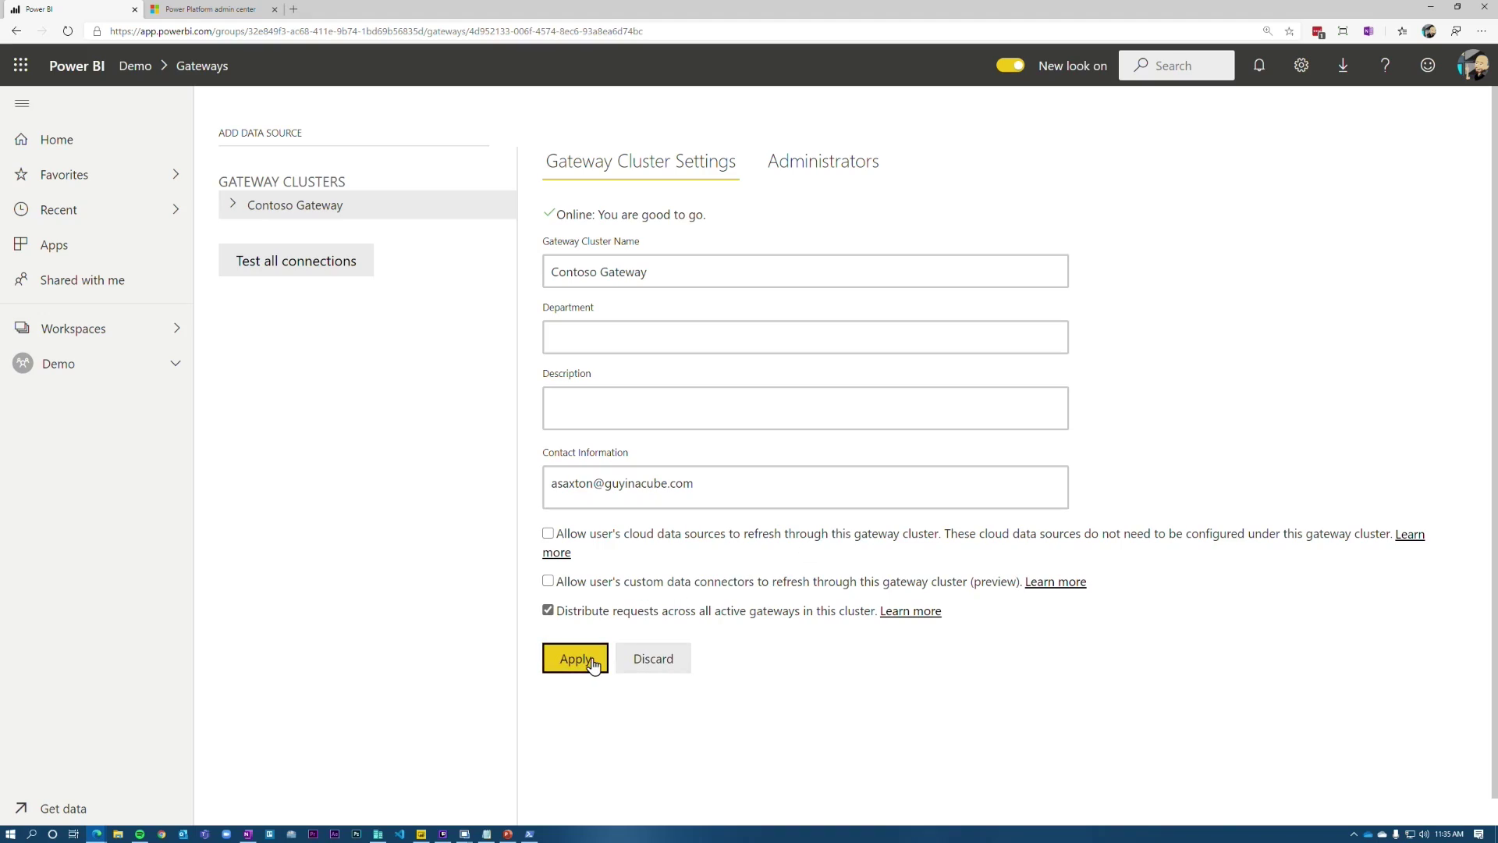
click(593, 662)
Step: Show Demo's datasets, clear the Profiler trace, narrow TextData and widen HostName
click(63, 367)
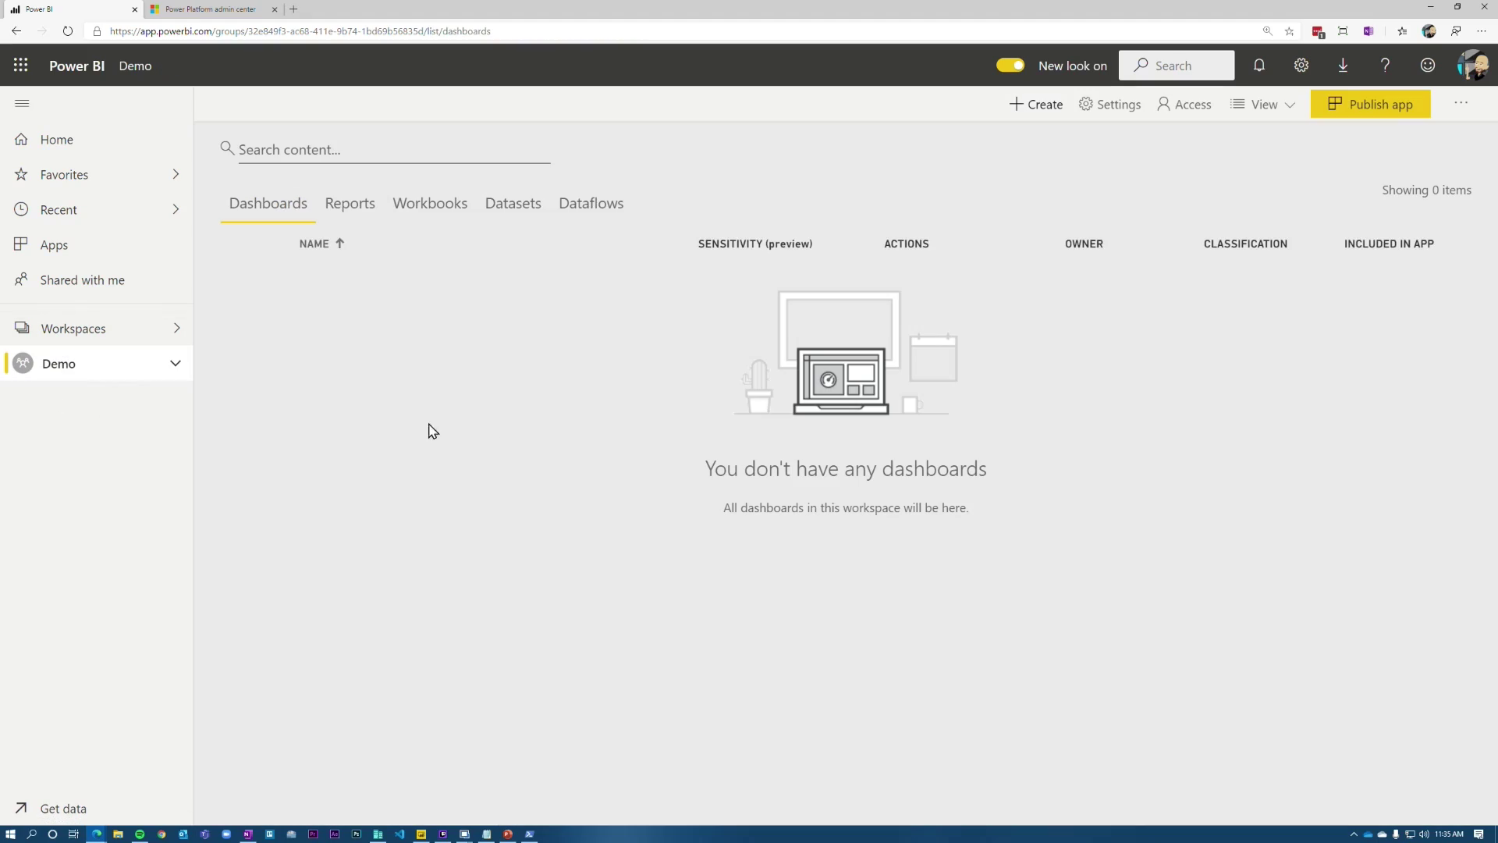
click(515, 211)
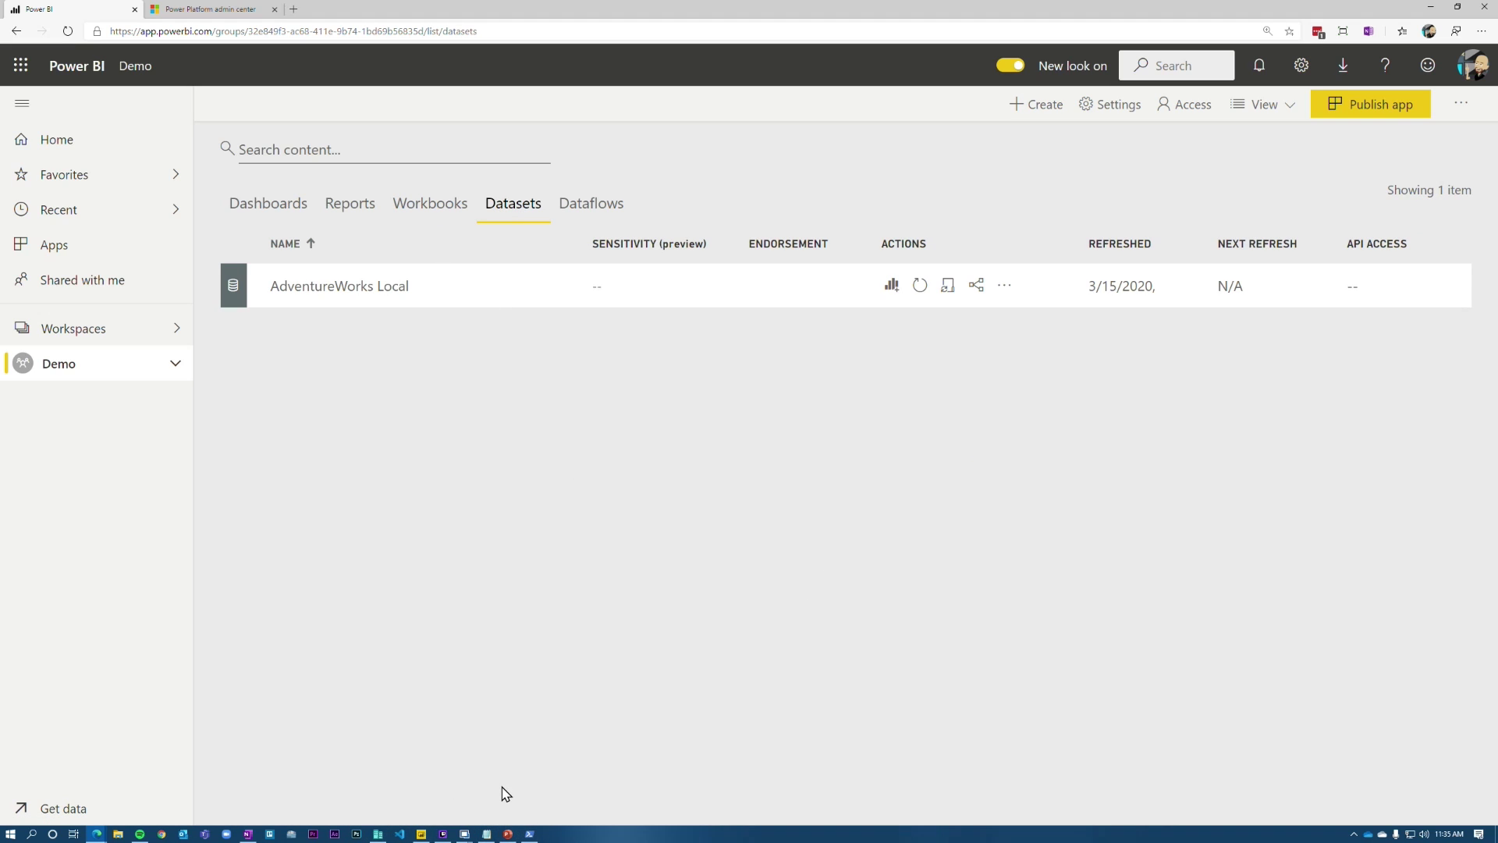
mouse_move(466, 836)
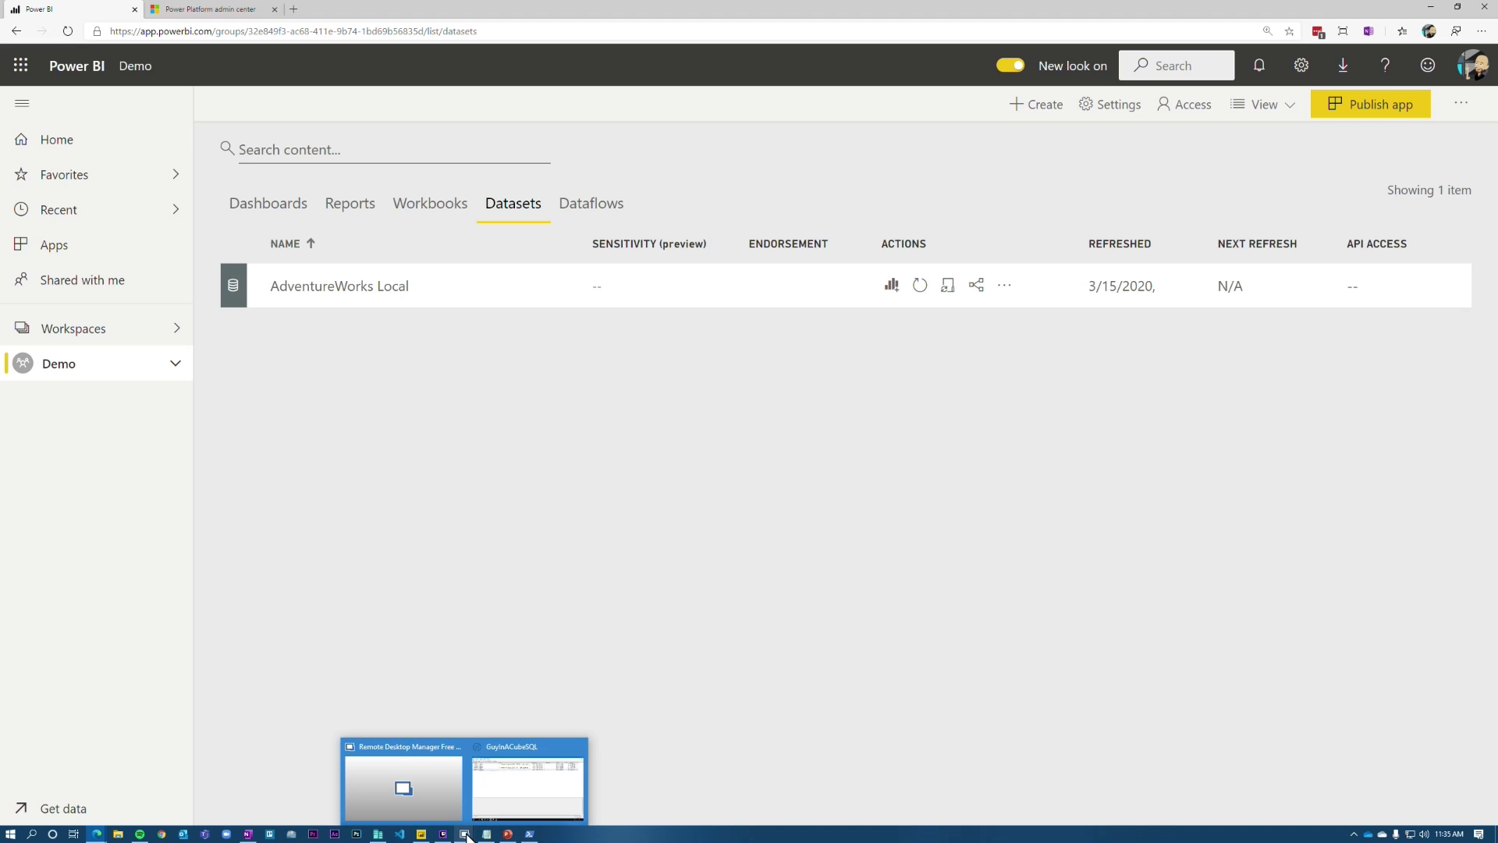
mouse_move(520, 796)
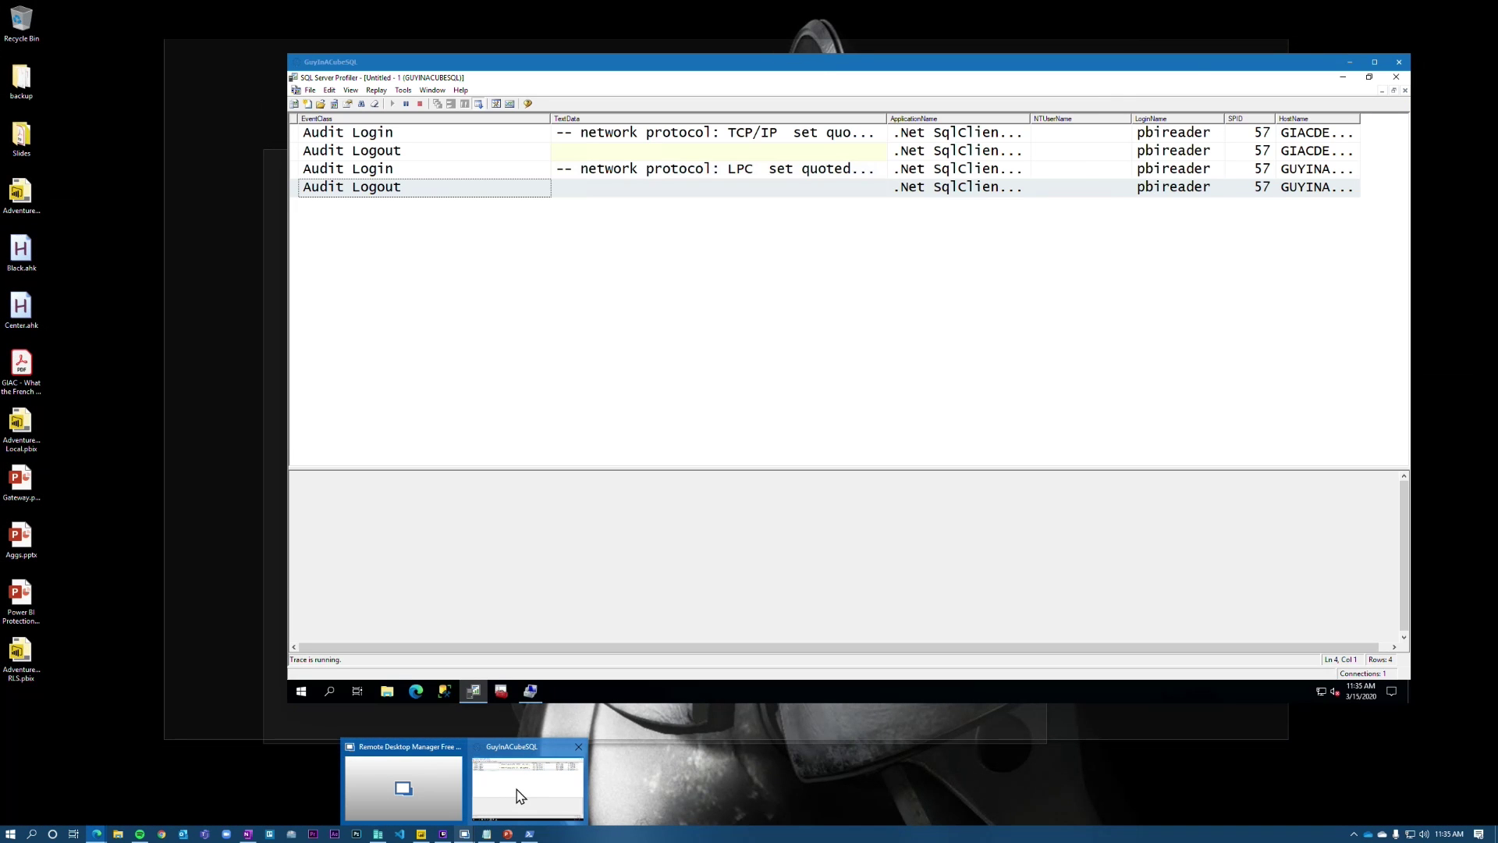
click(521, 796)
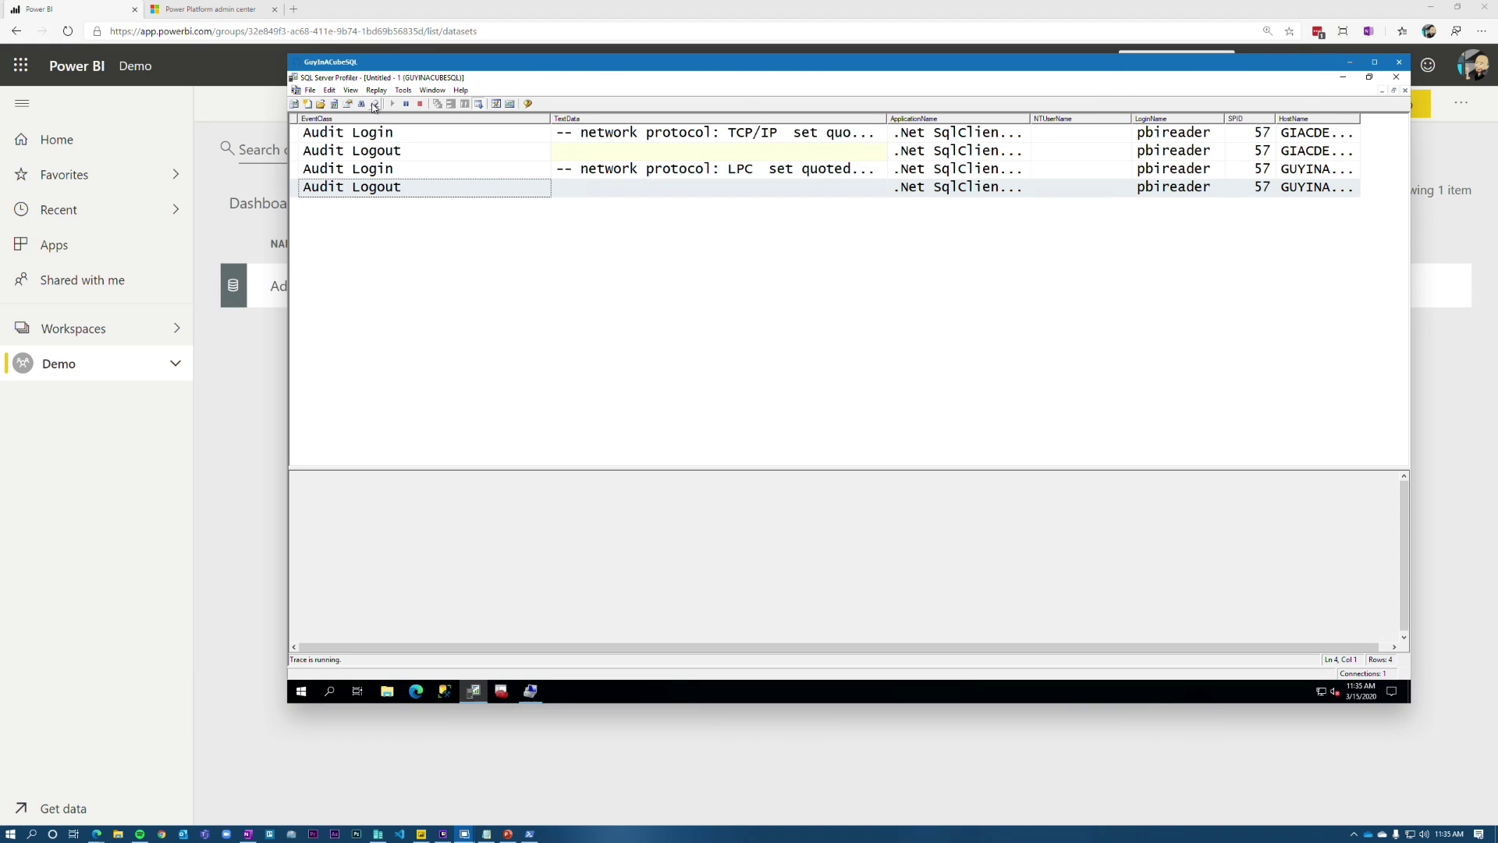
click(375, 104)
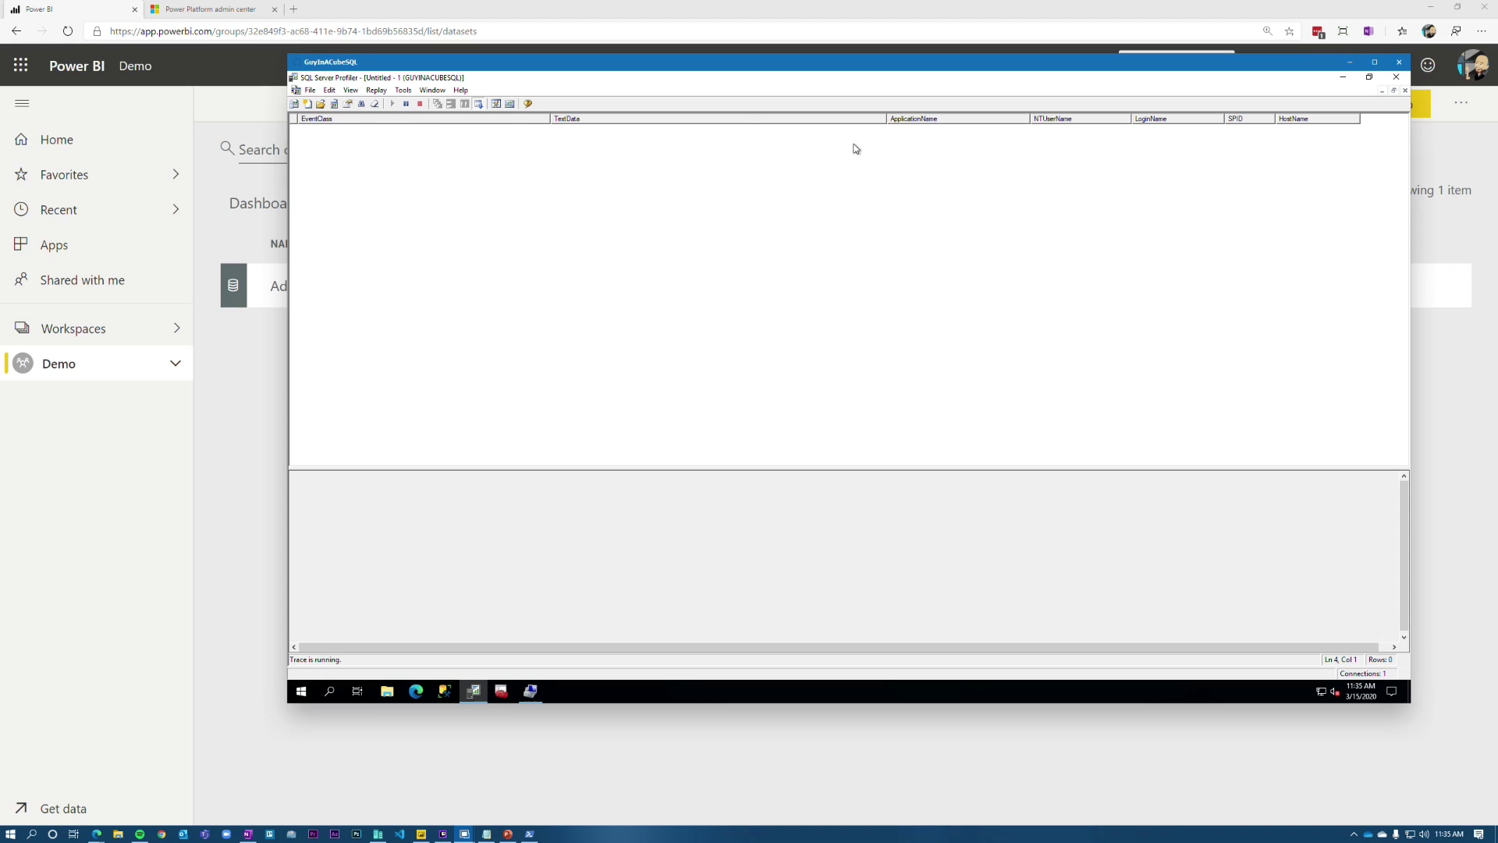
drag(883, 118, 663, 119)
drag(1139, 117, 1287, 133)
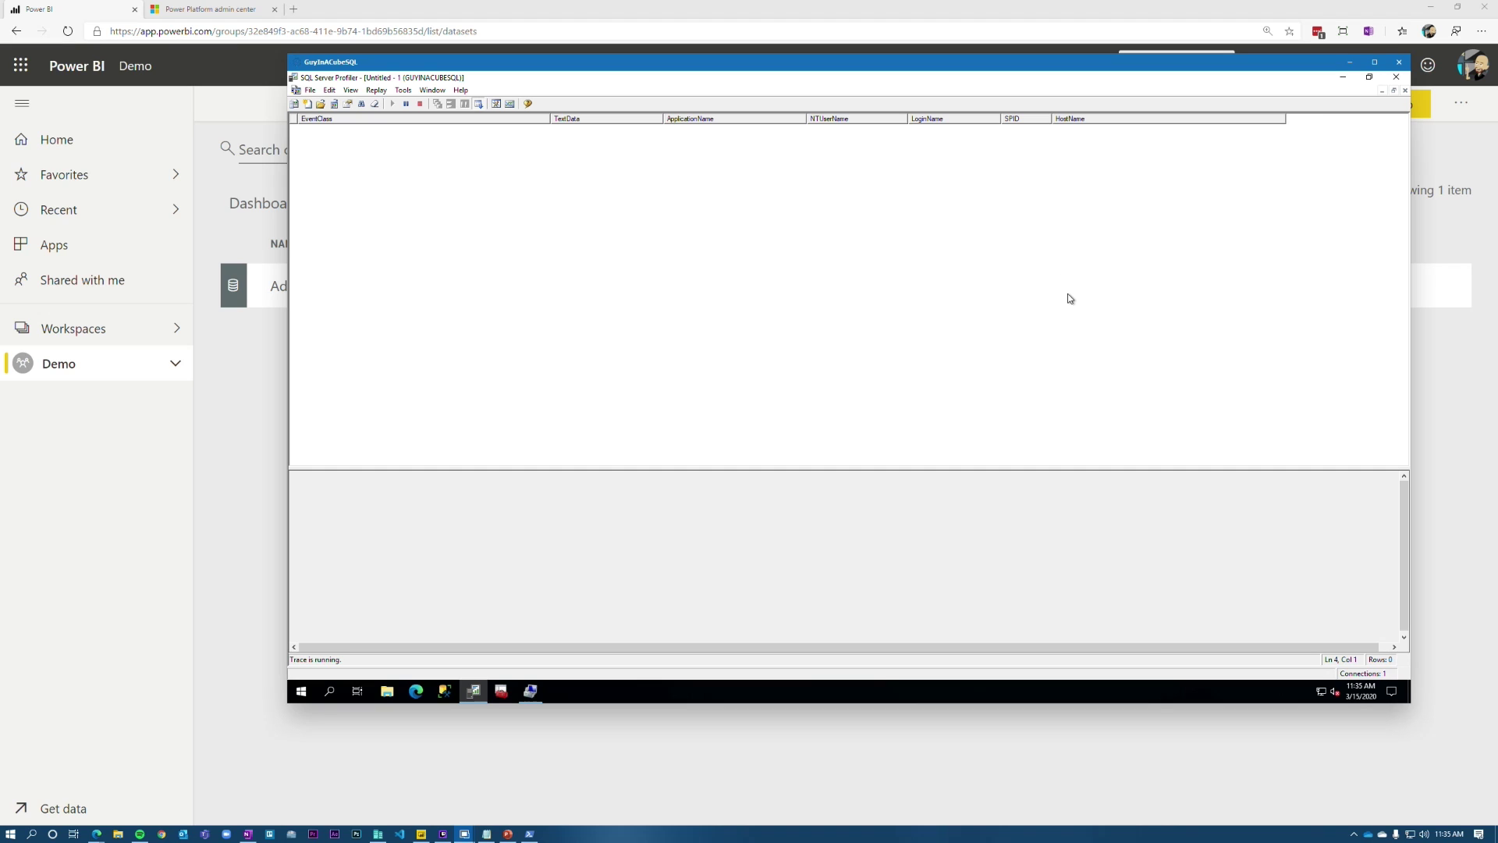
click(373, 9)
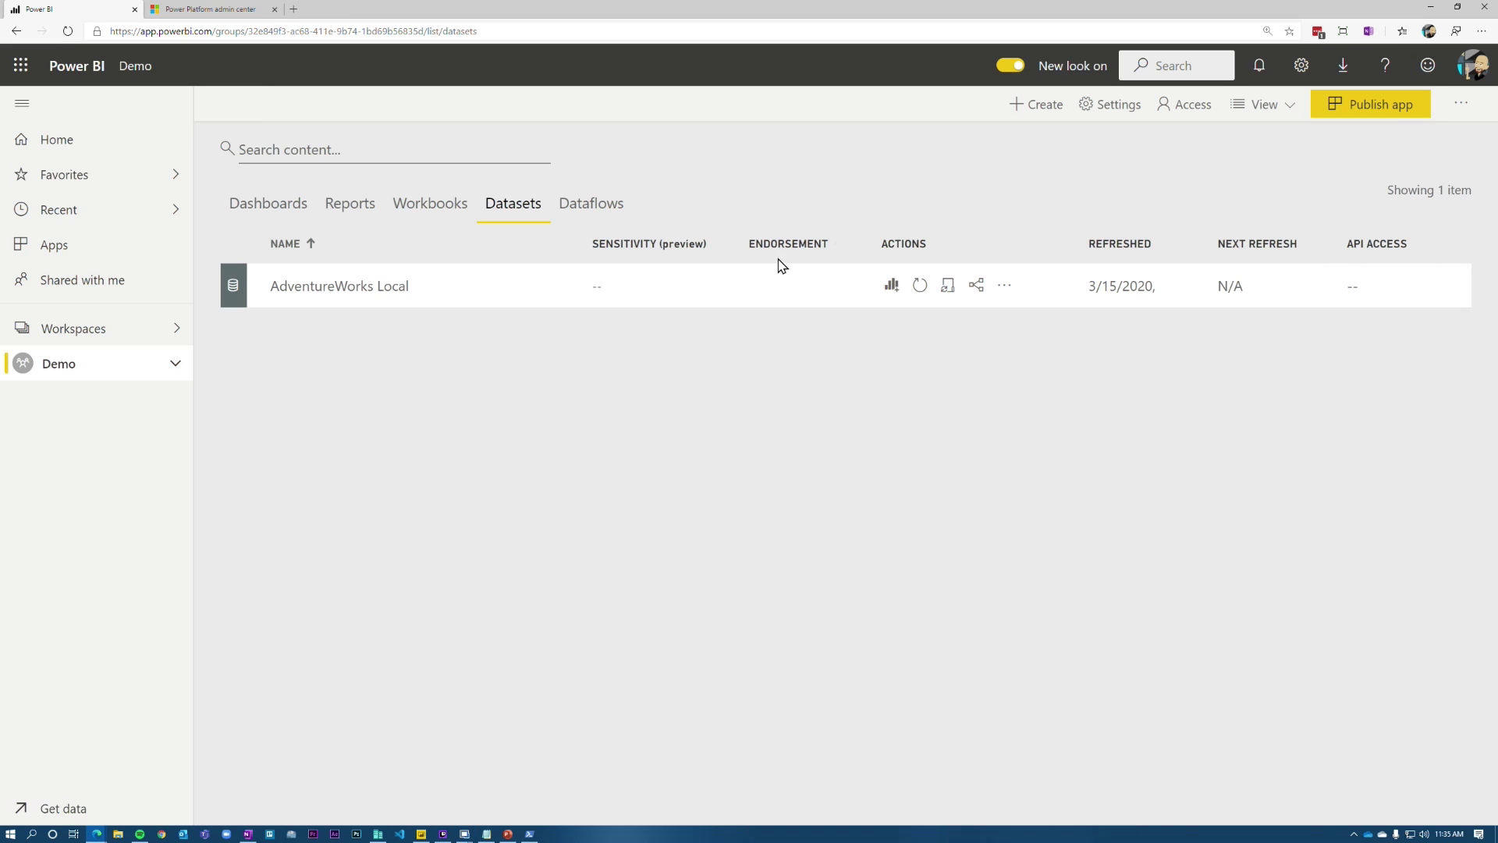
Step: Refresh AdventureWorks Local and watch its queries arrive in the Profiler trace
click(917, 288)
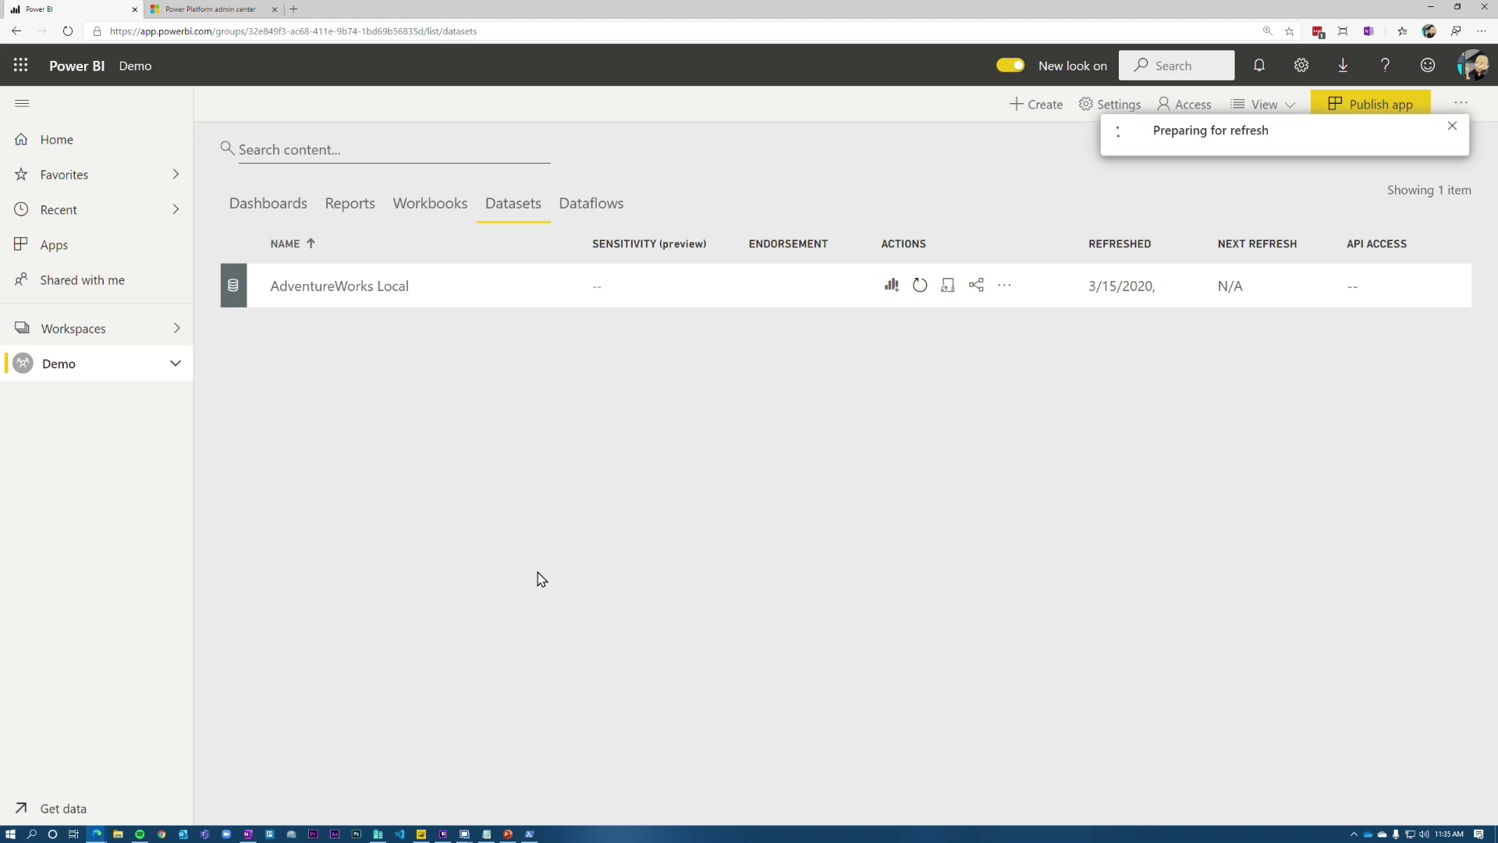
click(464, 834)
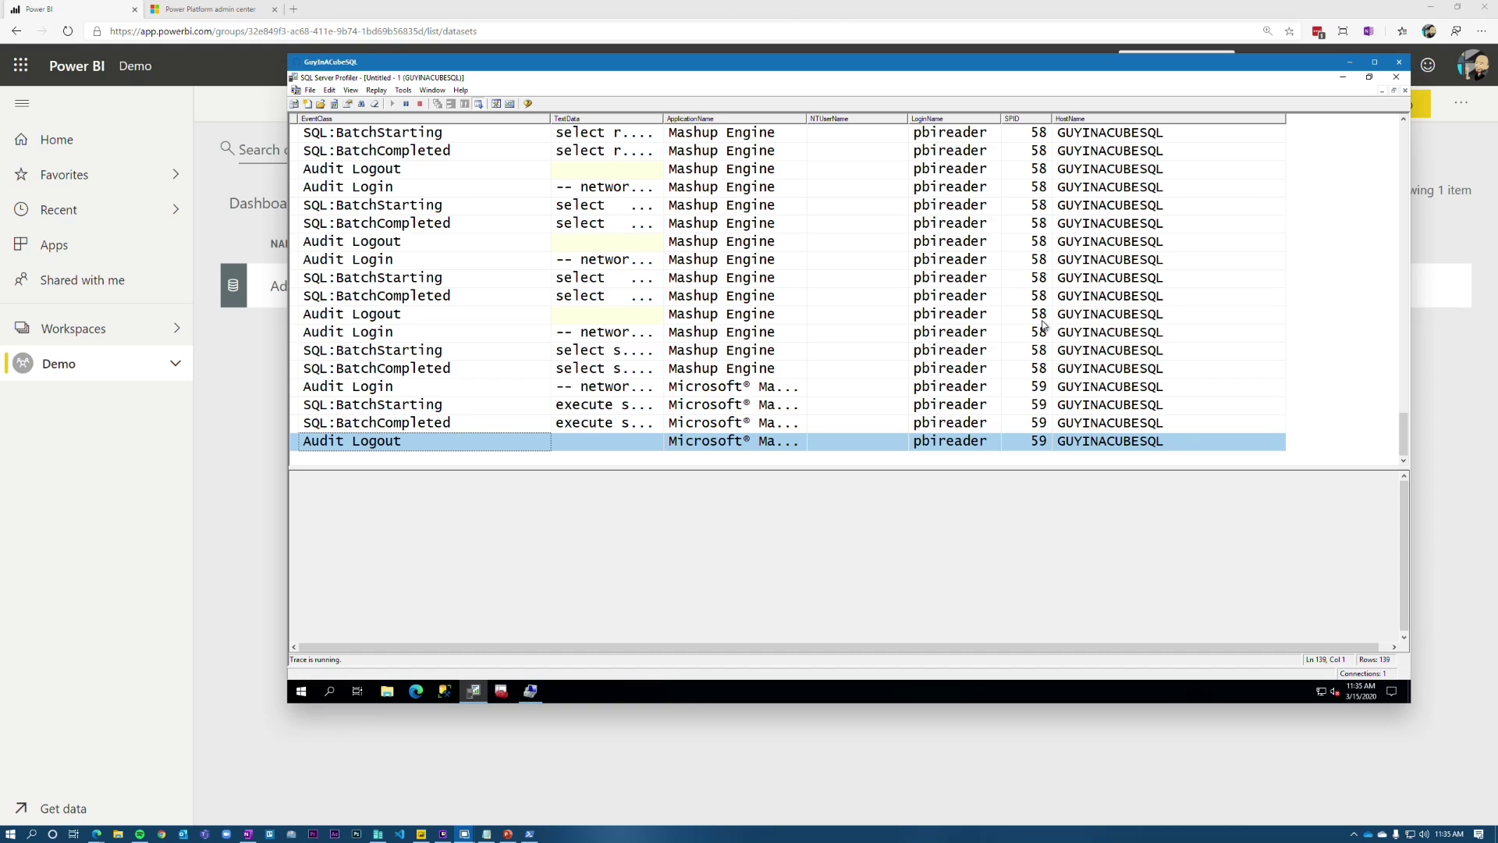
click(761, 9)
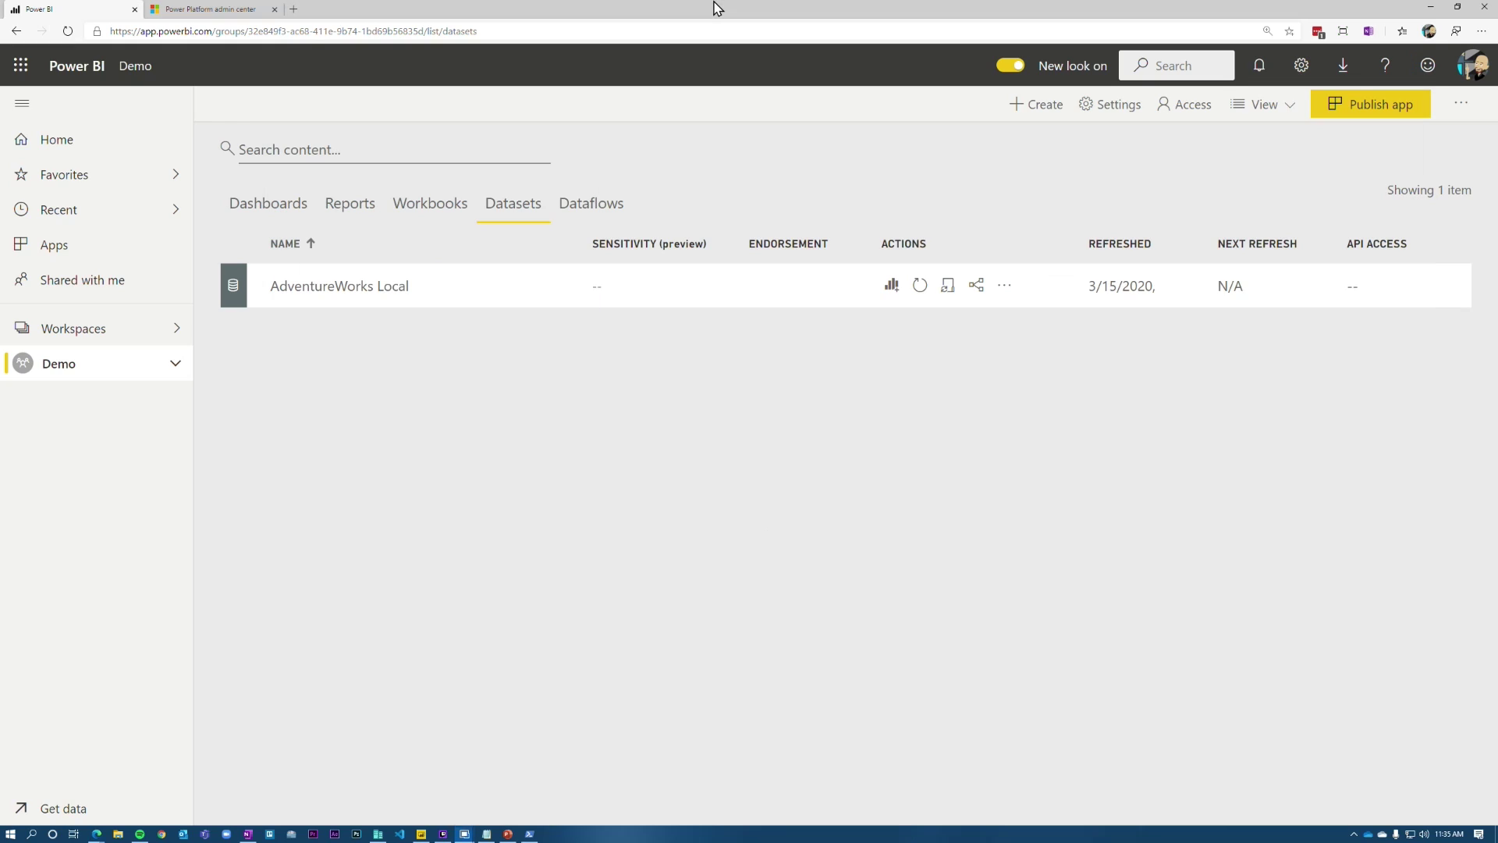
Step: Refresh AdventureWorks Local again and confirm the trace shows host GUYINACUBESQL
click(920, 287)
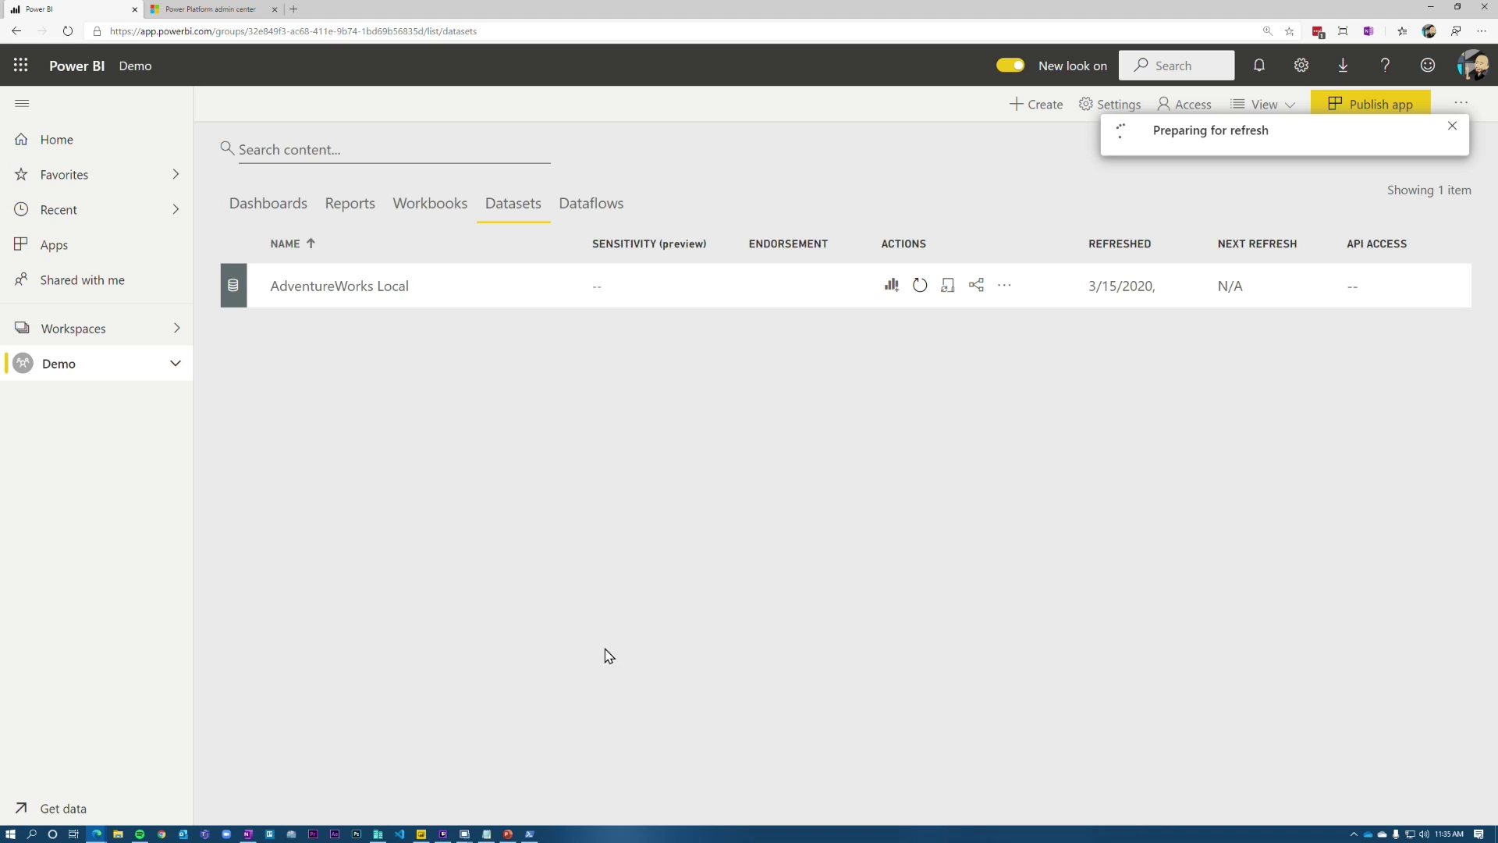
mouse_move(464, 833)
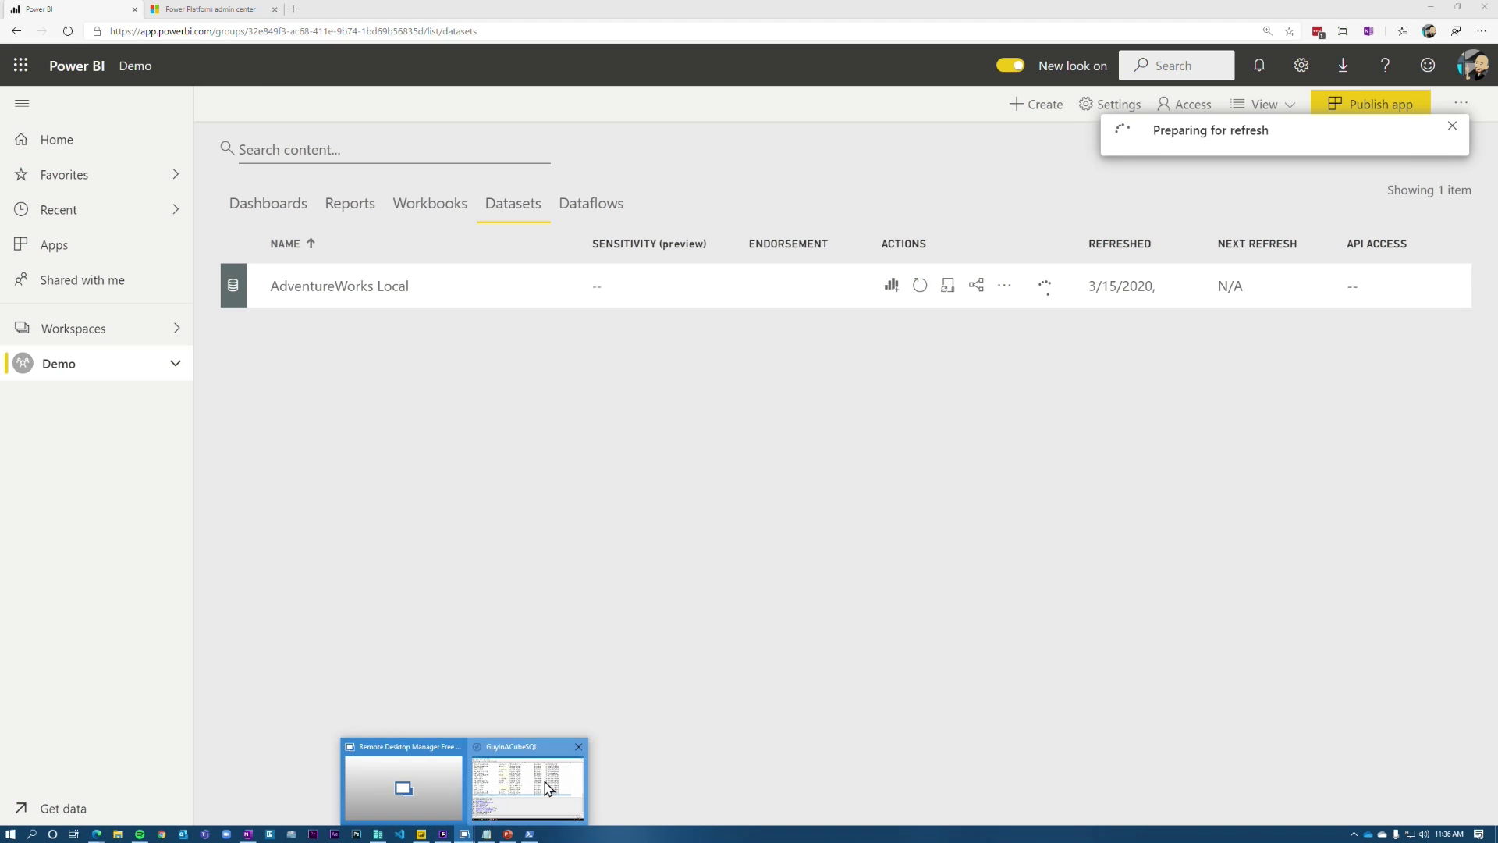
click(546, 784)
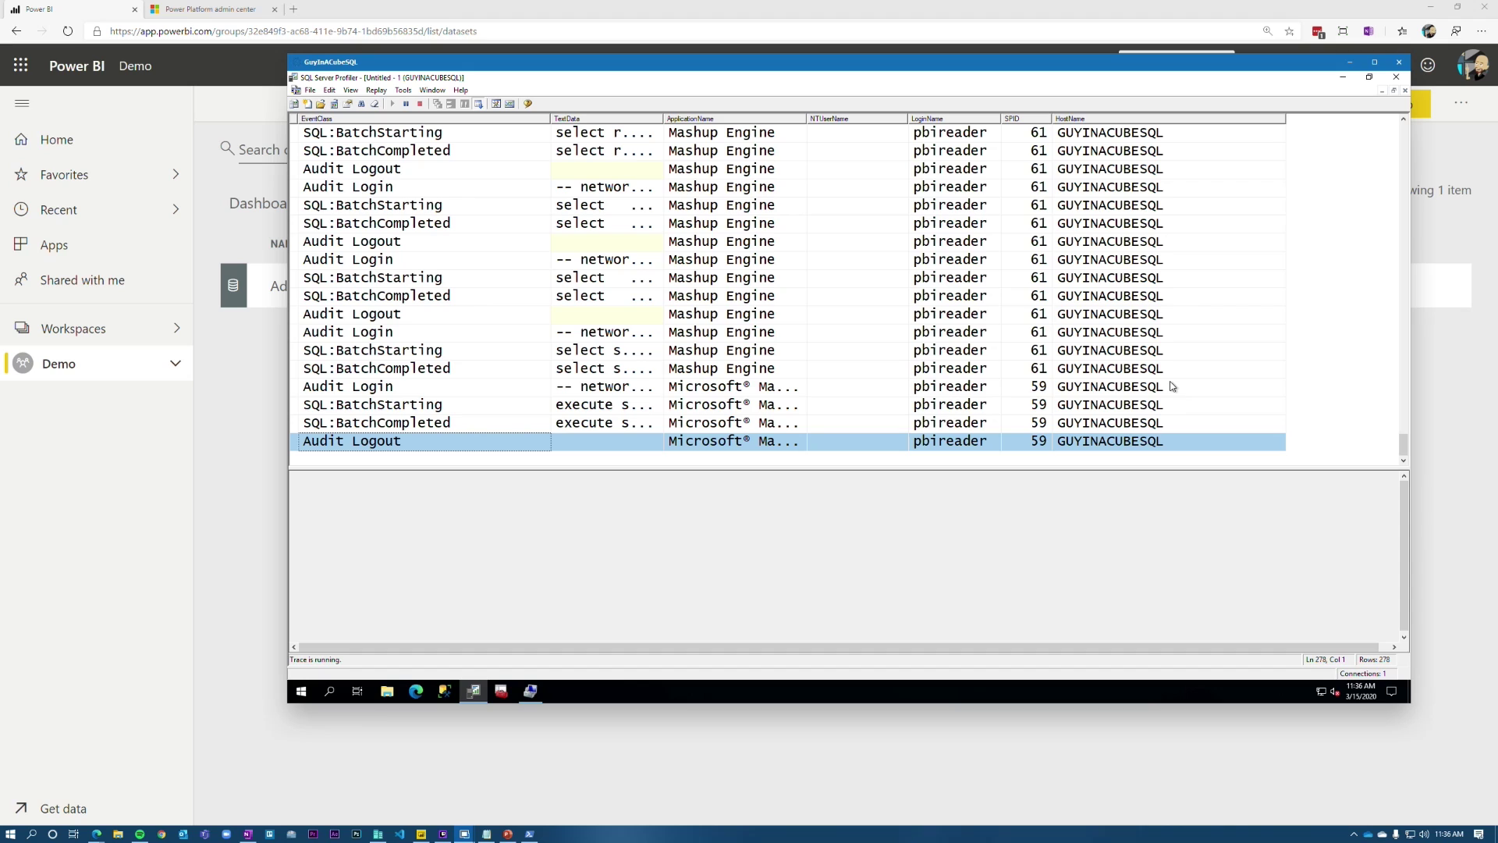
key(alt+Tab)
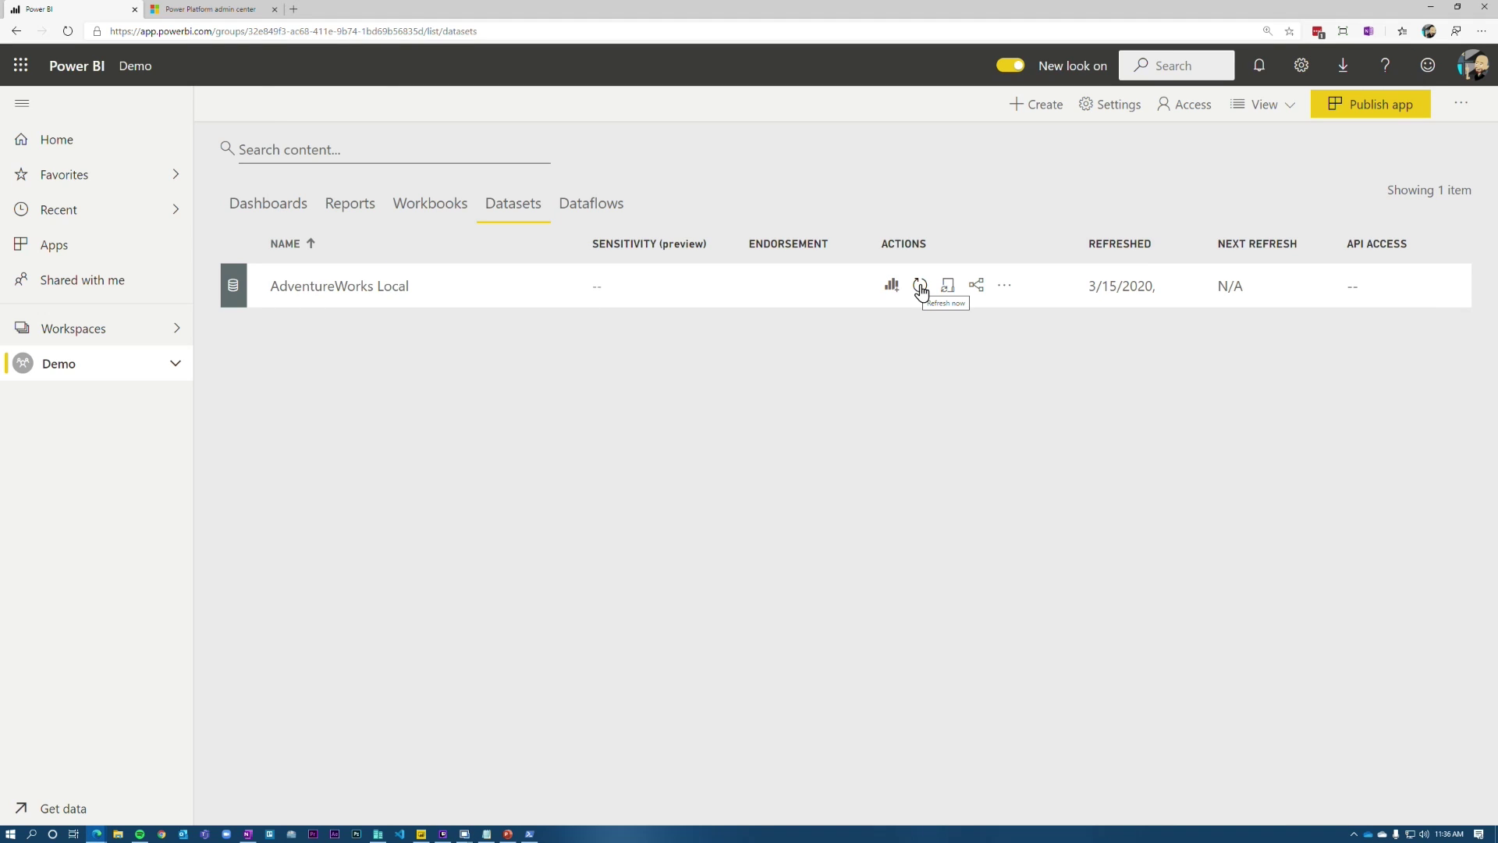
Step: Start a third refresh of the AdventureWorks Local dataset
click(921, 291)
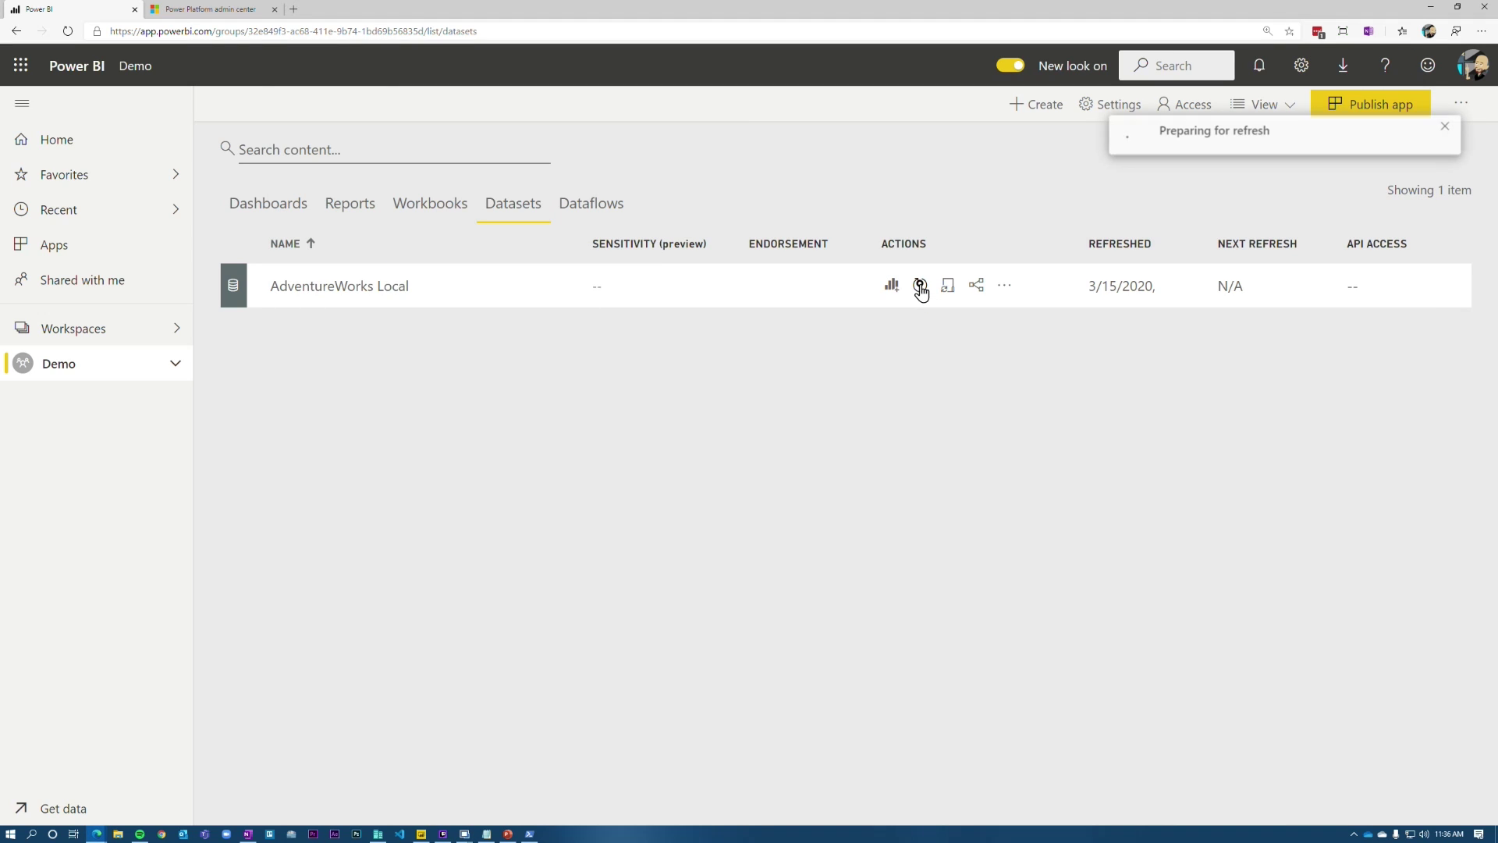